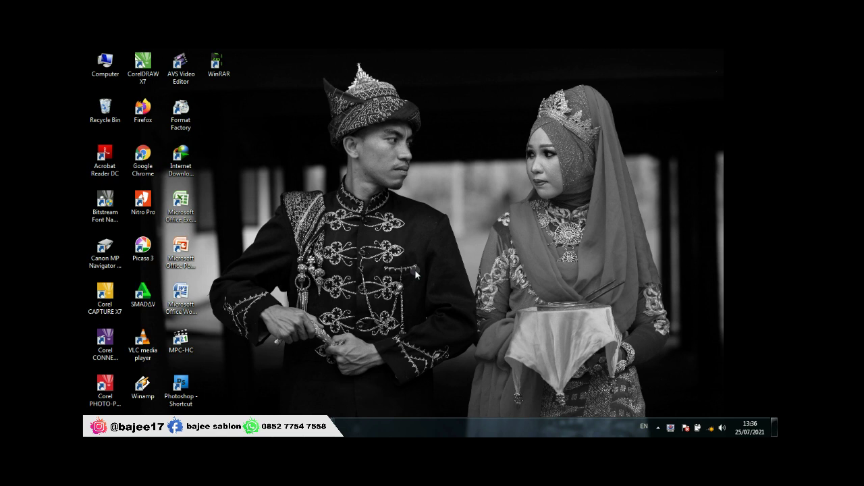
Step: Refresh the desktop three times and bring the mus cup.cdr drawing to the front in CorelDRAW
{"action": "right_click", "coordinate": [417, 245]}
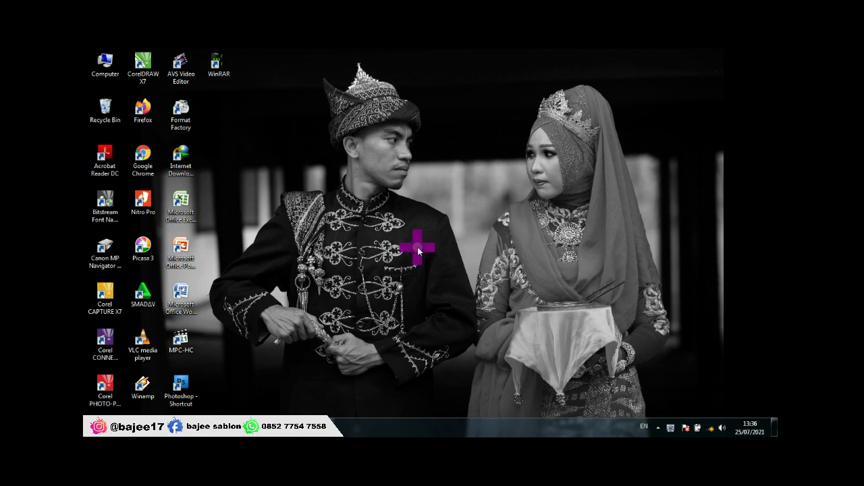
{"action": "left_click", "coordinate": [434, 271]}
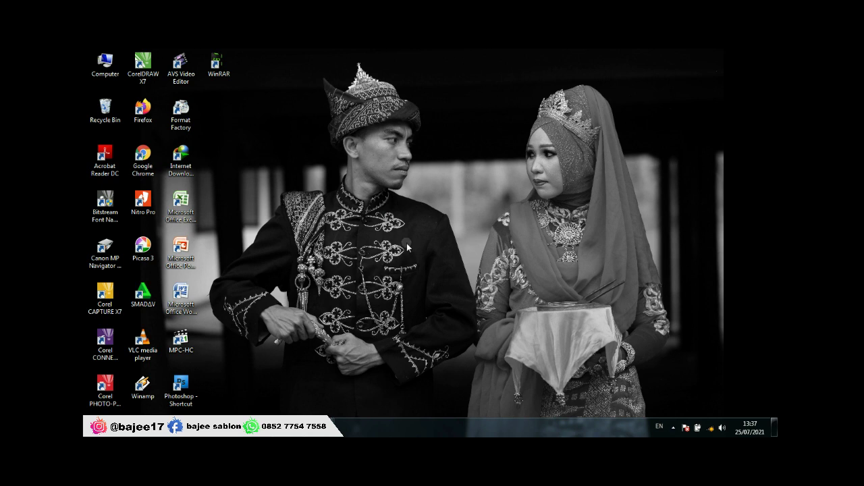
{"action": "right_click", "coordinate": [392, 178]}
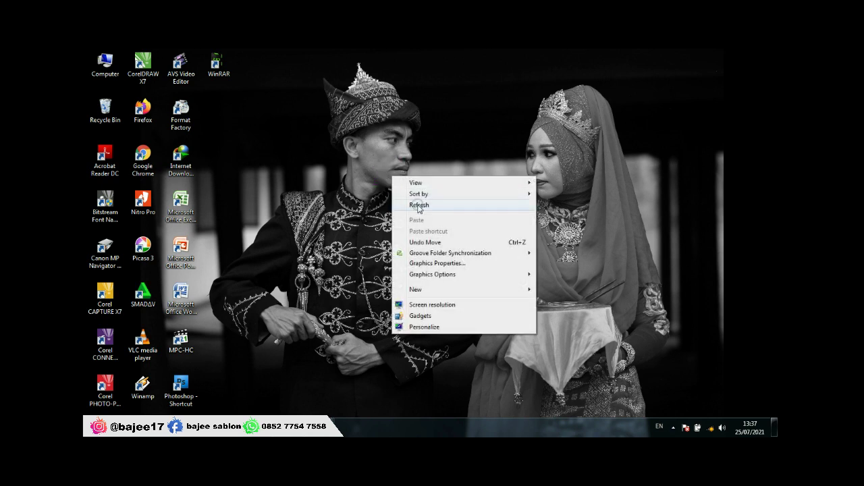
{"action": "left_click", "coordinate": [405, 200]}
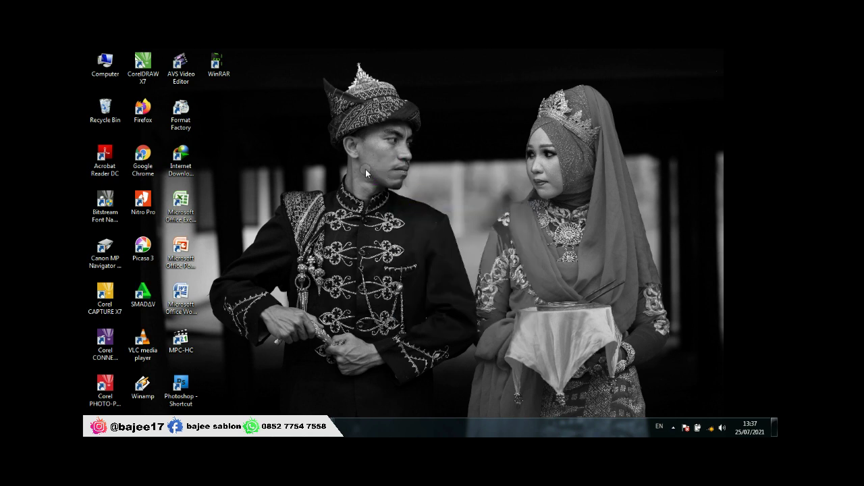
{"action": "right_click", "coordinate": [366, 174]}
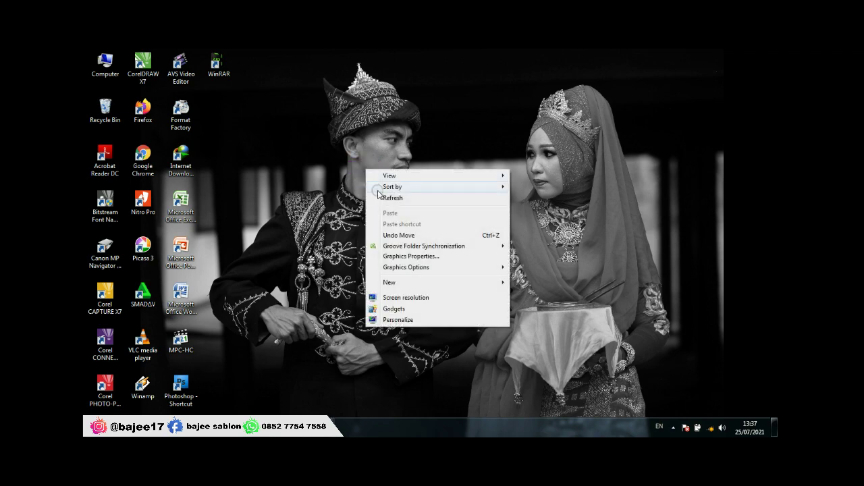
{"action": "left_click", "coordinate": [383, 195]}
{"action": "mouse_move", "coordinate": [332, 420]}
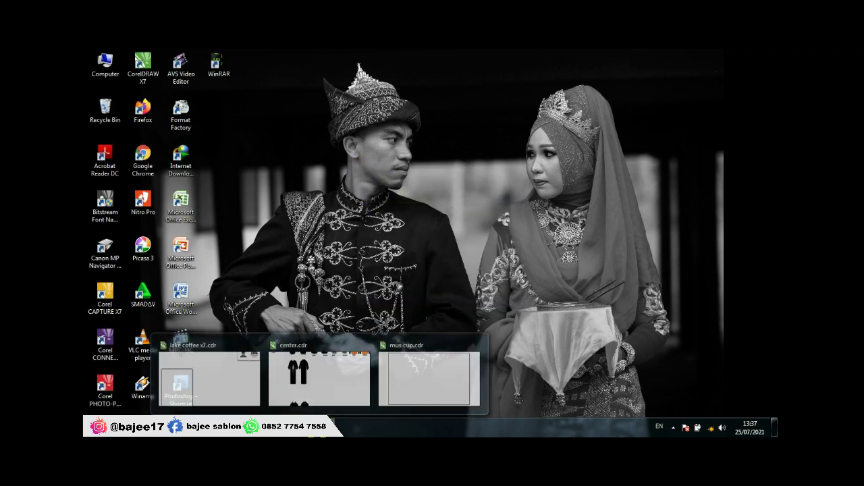
{"action": "left_click", "coordinate": [399, 365]}
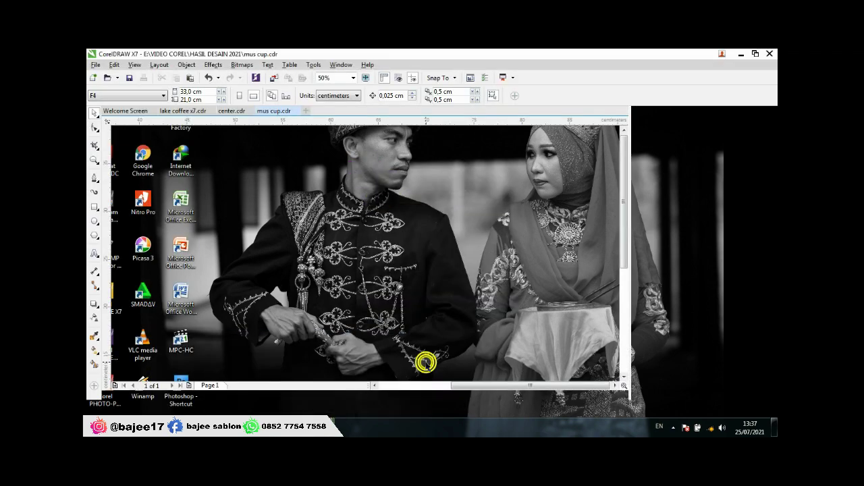
Step: Import the cup photo from the JOB 2021 folder and place it on the canvas above the page
{"action": "scroll", "coordinate": [346, 305], "scroll_direction": "down", "scroll_amount": 2}
{"action": "scroll", "coordinate": [316, 314], "scroll_direction": "up", "scroll_amount": 1}
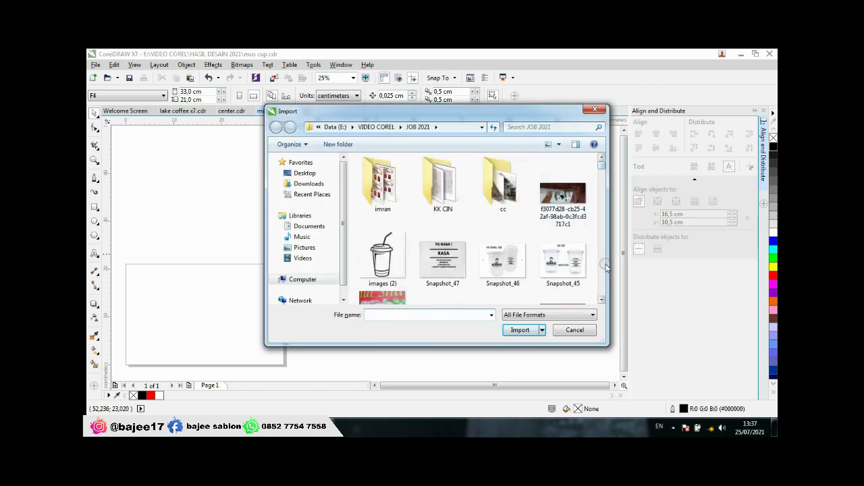
{"action": "left_click", "coordinate": [601, 300]}
{"action": "left_click", "coordinate": [374, 255]}
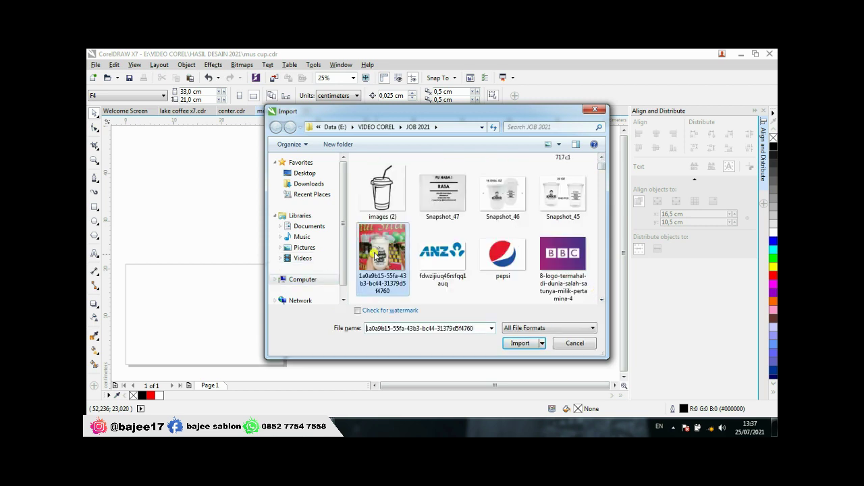
{"action": "left_click", "coordinate": [519, 343]}
{"action": "left_click", "coordinate": [349, 193]}
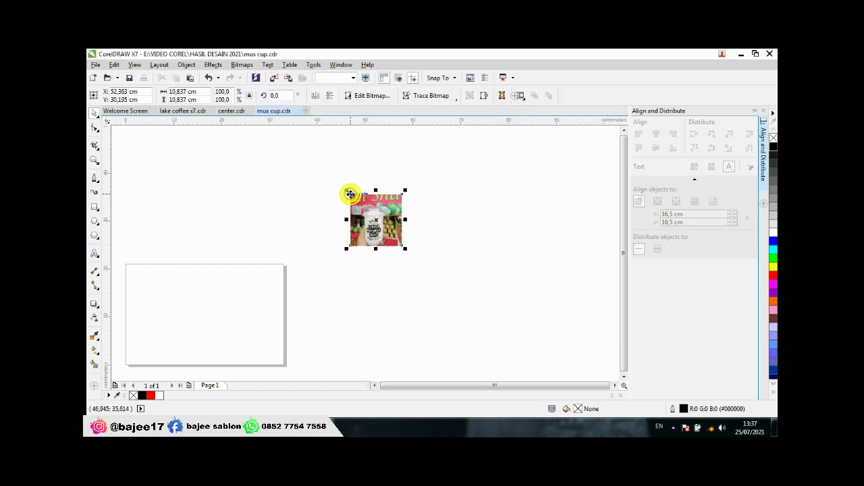
Step: Enlarge the imported cup photo to about 18.944 cm square (174.8%) and frame it
{"action": "left_click_drag", "start_coordinate": [405, 249], "coordinate": [444, 288]}
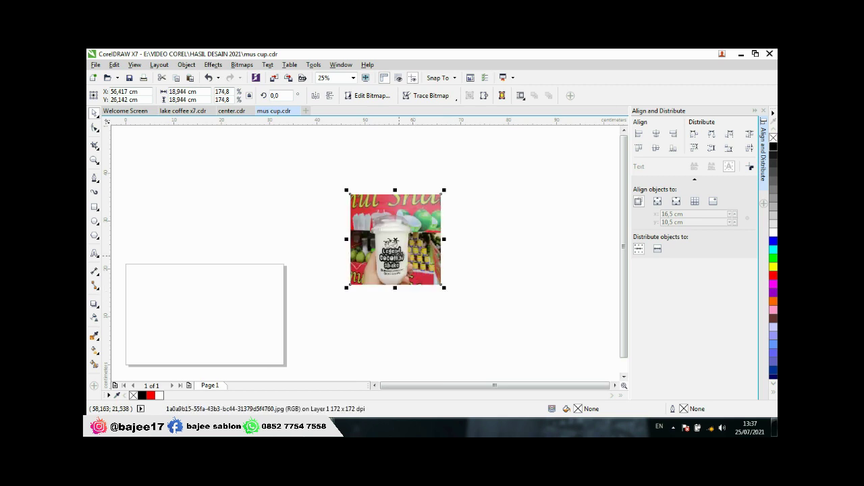
{"action": "scroll", "coordinate": [398, 263], "scroll_direction": "up", "scroll_amount": 1}
{"action": "scroll", "coordinate": [392, 257], "scroll_direction": "down", "scroll_amount": 1}
{"action": "scroll", "coordinate": [386, 256], "scroll_direction": "up", "scroll_amount": 1}
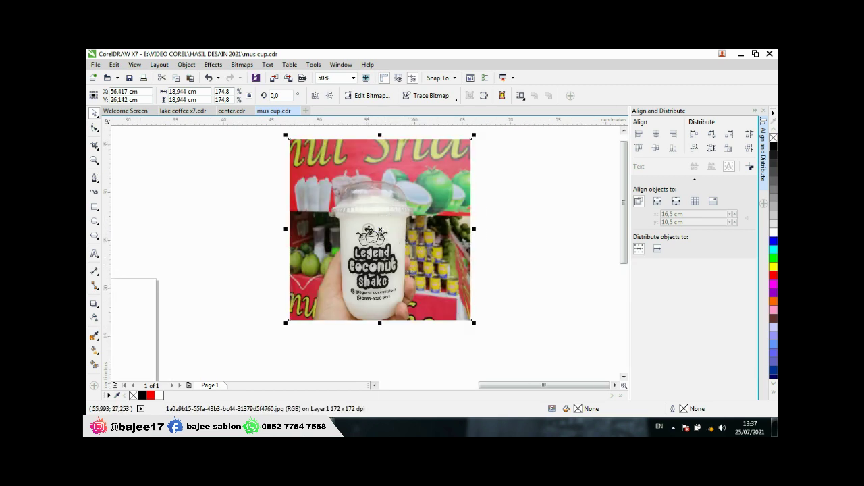
{"action": "scroll", "coordinate": [367, 251], "scroll_direction": "up", "scroll_amount": 1}
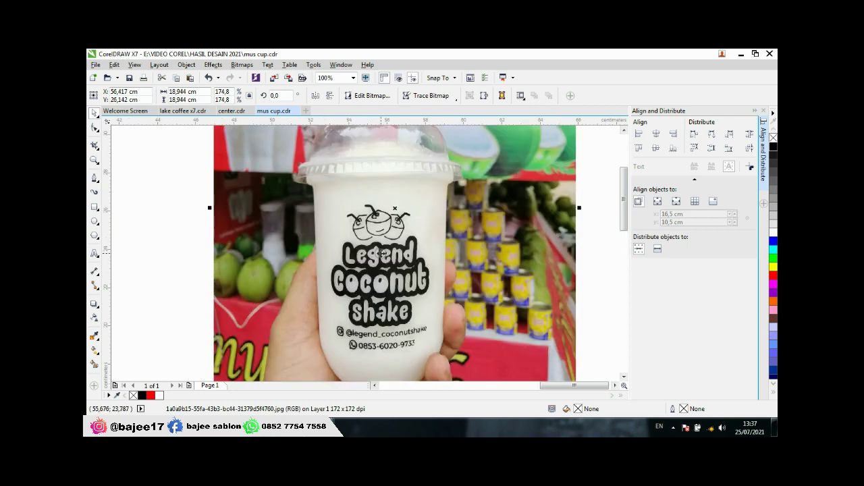
{"action": "scroll", "coordinate": [382, 252], "scroll_direction": "down", "scroll_amount": 2}
{"action": "scroll", "coordinate": [383, 233], "scroll_direction": "up", "scroll_amount": 2}
{"action": "scroll", "coordinate": [390, 250], "scroll_direction": "down", "scroll_amount": 1}
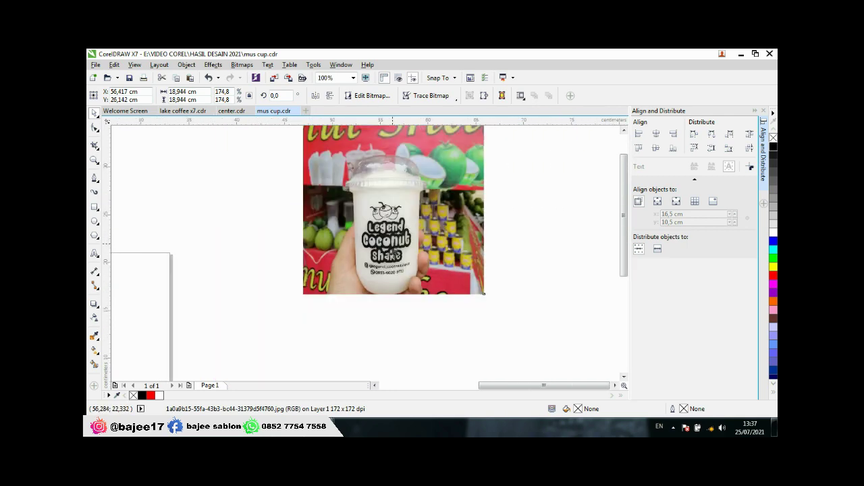
{"action": "scroll", "coordinate": [394, 251], "scroll_direction": "down", "scroll_amount": 2}
{"action": "scroll", "coordinate": [405, 229], "scroll_direction": "up", "scroll_amount": 3}
{"action": "scroll", "coordinate": [394, 244], "scroll_direction": "down", "scroll_amount": 1}
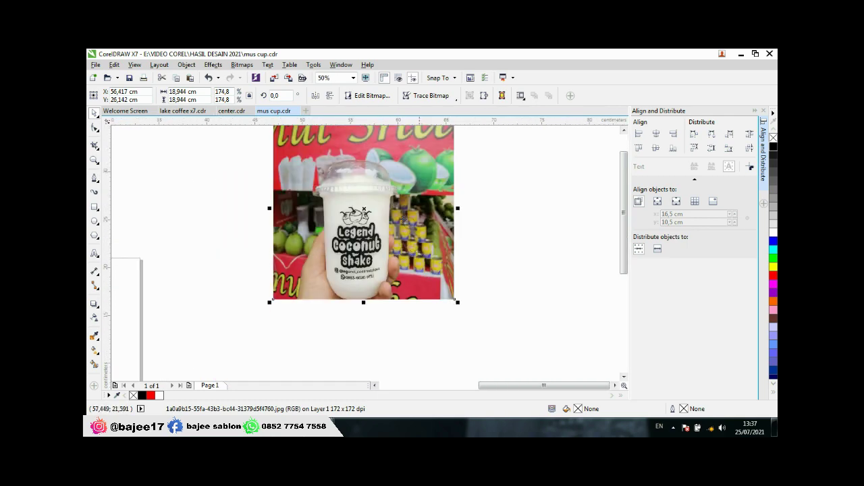
{"action": "scroll", "coordinate": [300, 236], "scroll_direction": "up", "scroll_amount": 2}
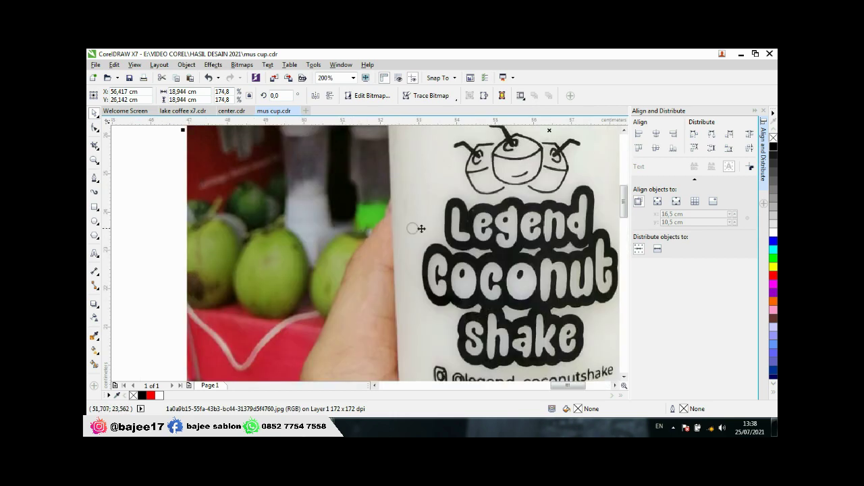
{"action": "scroll", "coordinate": [466, 214], "scroll_direction": "up", "scroll_amount": 1}
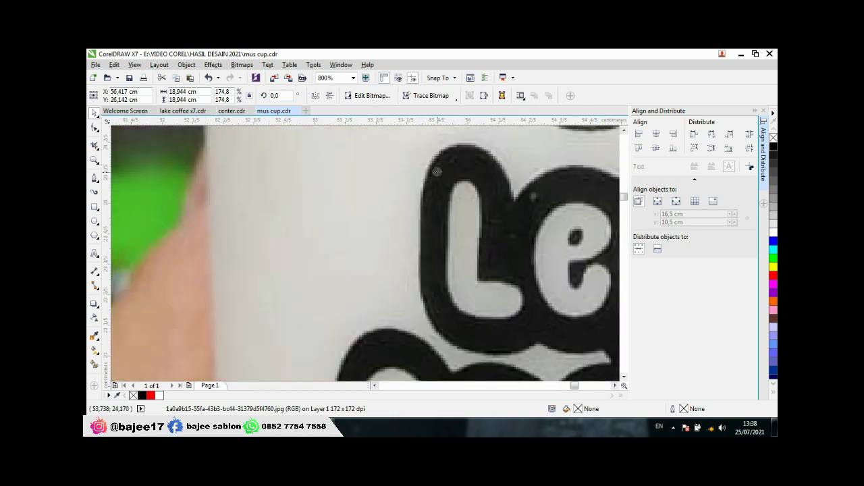
{"action": "scroll", "coordinate": [352, 251], "scroll_direction": "down", "scroll_amount": 2}
{"action": "scroll", "coordinate": [352, 252], "scroll_direction": "down", "scroll_amount": 1}
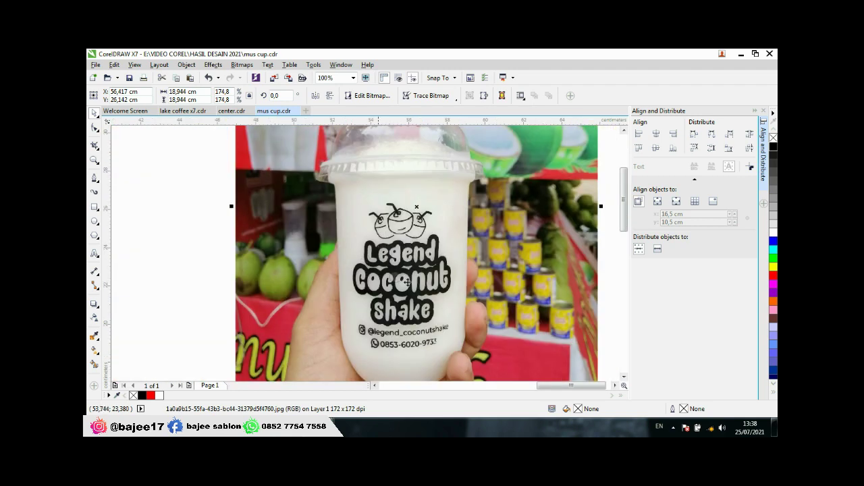
{"action": "scroll", "coordinate": [426, 256], "scroll_direction": "right", "scroll_amount": 1}
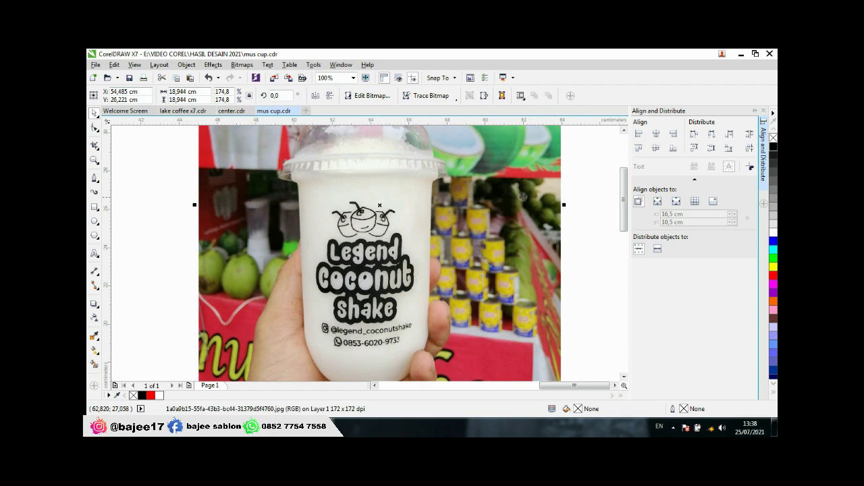
{"action": "scroll", "coordinate": [428, 198], "scroll_direction": "down", "scroll_amount": 2}
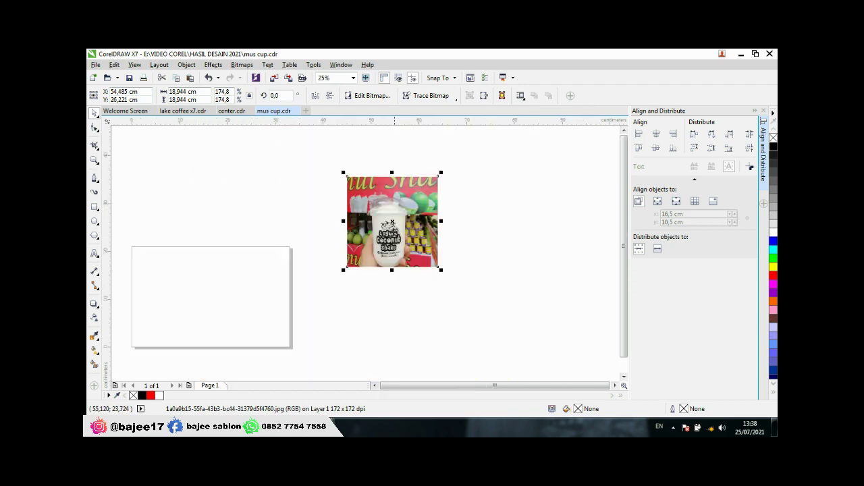
{"action": "scroll", "coordinate": [399, 226], "scroll_direction": "up", "scroll_amount": 2}
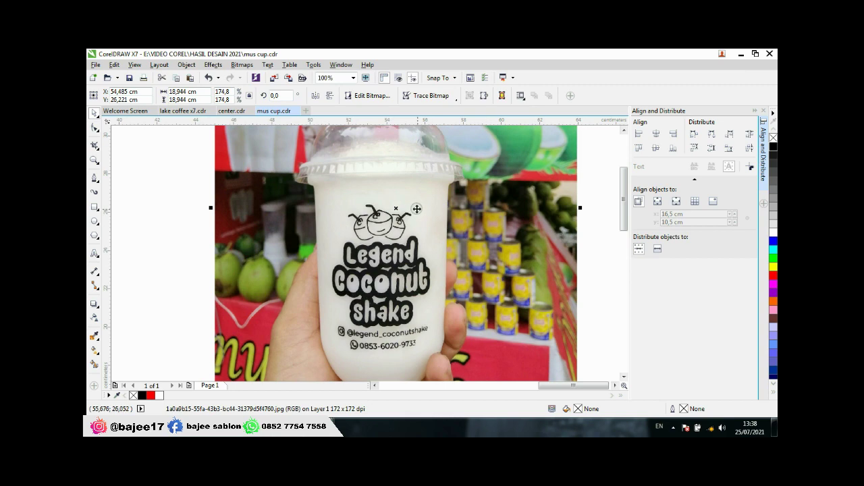
{"action": "scroll", "coordinate": [430, 203], "scroll_direction": "down", "scroll_amount": 2}
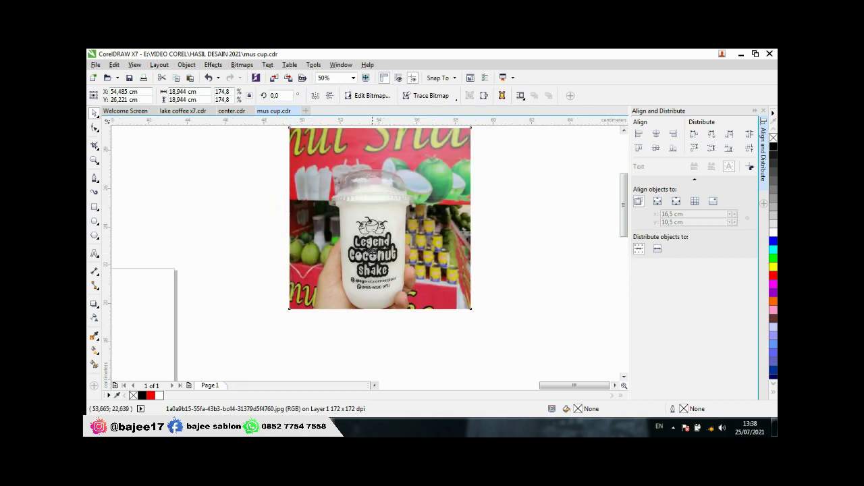
{"action": "scroll", "coordinate": [382, 218], "scroll_direction": "up", "scroll_amount": 2}
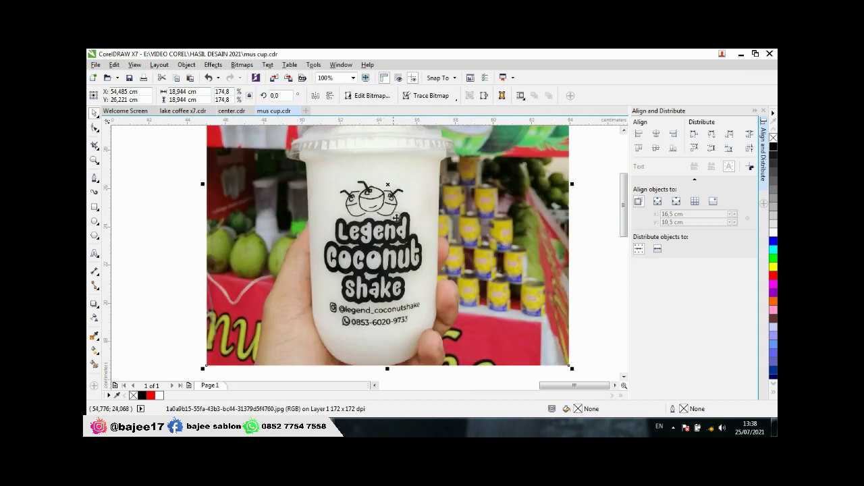
Step: Browse the Trace Bitmap outline tracing presets for the cup photo
{"action": "left_click", "coordinate": [431, 95]}
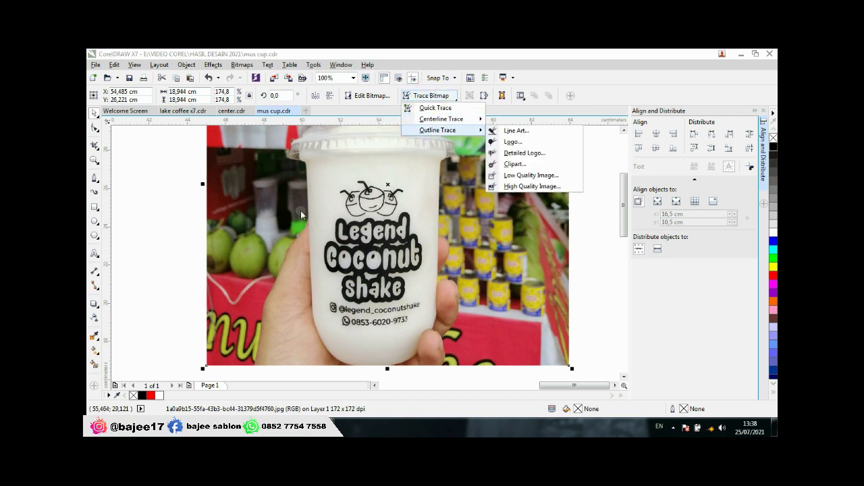
{"action": "left_click", "coordinate": [123, 252]}
{"action": "scroll", "coordinate": [368, 217], "scroll_direction": "down", "scroll_amount": 1}
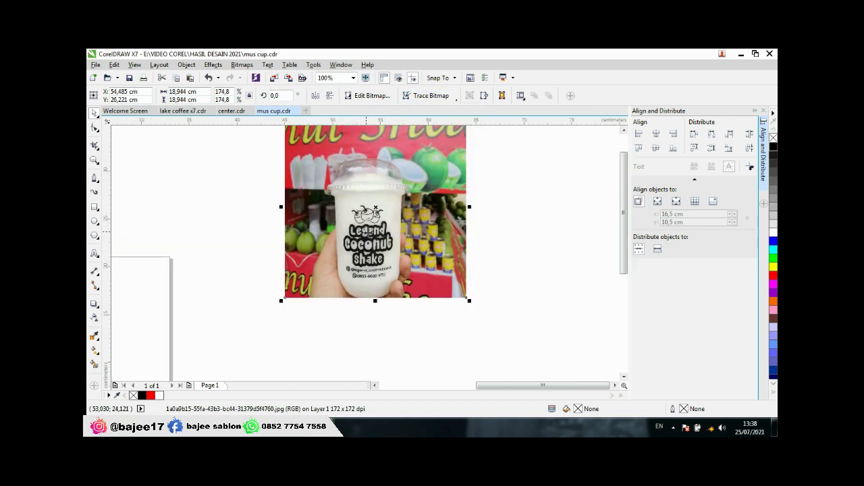
{"action": "scroll", "coordinate": [369, 216], "scroll_direction": "down", "scroll_amount": 1}
{"action": "scroll", "coordinate": [375, 219], "scroll_direction": "up", "scroll_amount": 2}
{"action": "scroll", "coordinate": [332, 218], "scroll_direction": "up", "scroll_amount": 2}
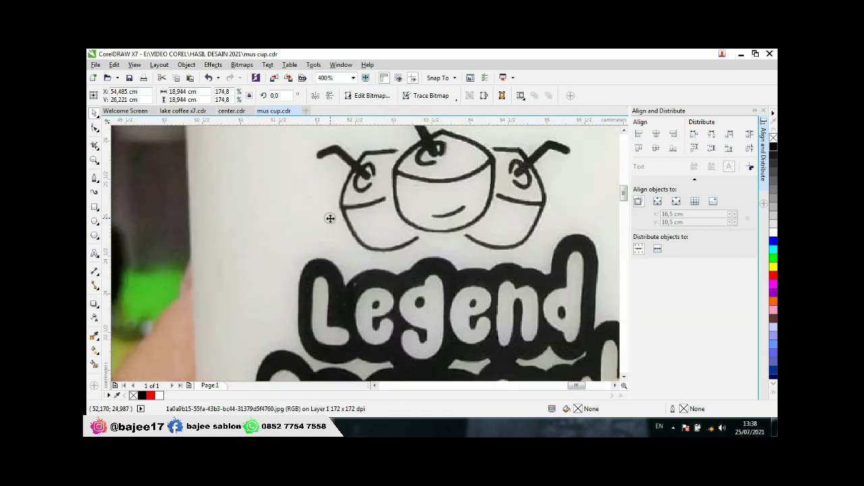
{"action": "scroll", "coordinate": [332, 220], "scroll_direction": "down", "scroll_amount": 2}
{"action": "scroll", "coordinate": [384, 233], "scroll_direction": "down", "scroll_amount": 2}
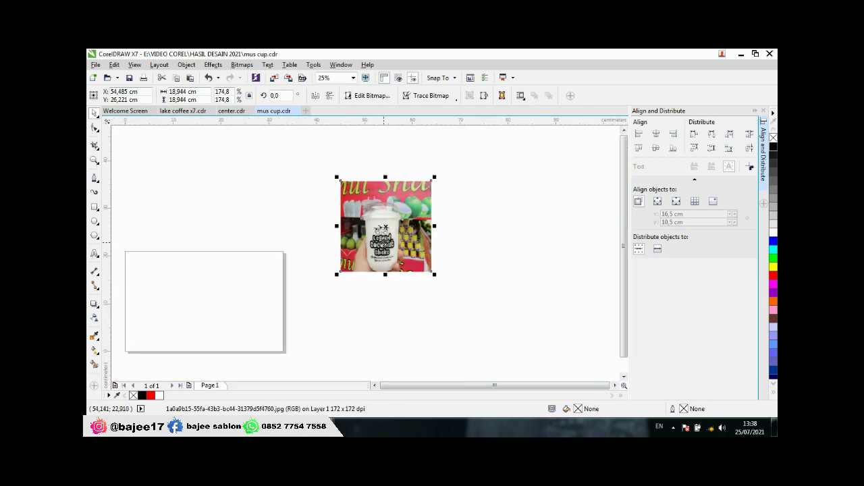
{"action": "scroll", "coordinate": [383, 237], "scroll_direction": "up", "scroll_amount": 2}
{"action": "scroll", "coordinate": [383, 240], "scroll_direction": "down", "scroll_amount": 2}
{"action": "scroll", "coordinate": [382, 241], "scroll_direction": "up", "scroll_amount": 2}
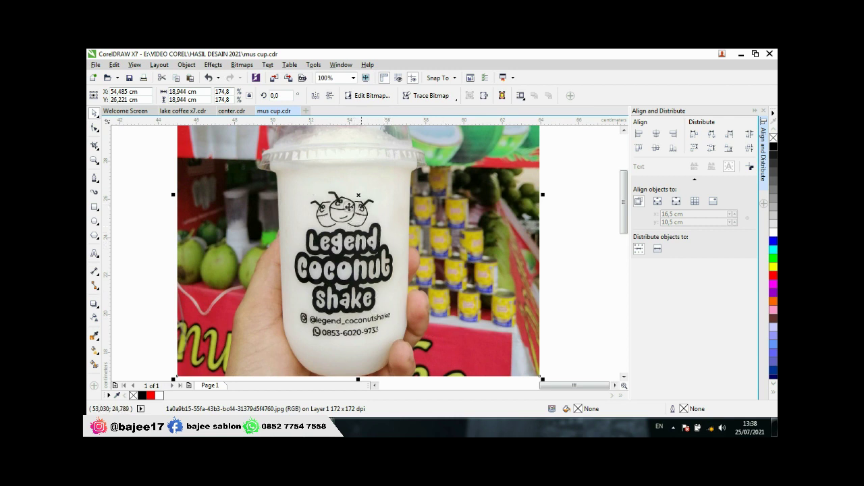
{"action": "scroll", "coordinate": [308, 244], "scroll_direction": "down", "scroll_amount": 1}
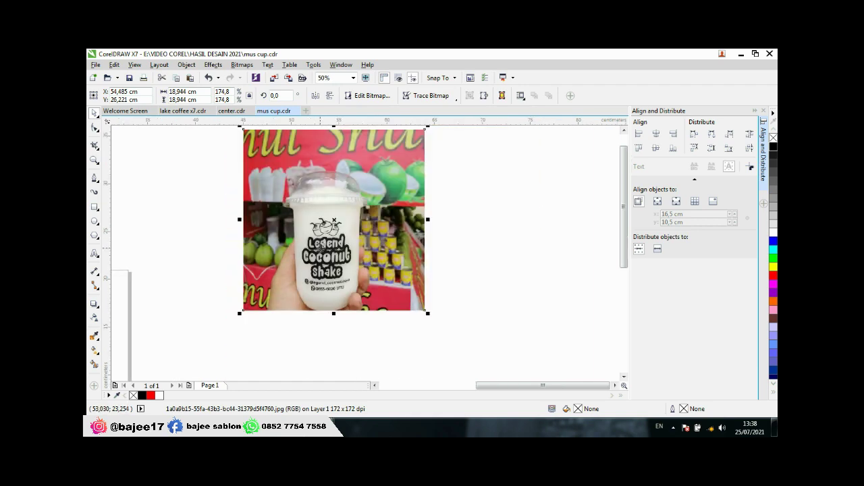
{"action": "scroll", "coordinate": [330, 241], "scroll_direction": "up", "scroll_amount": 1}
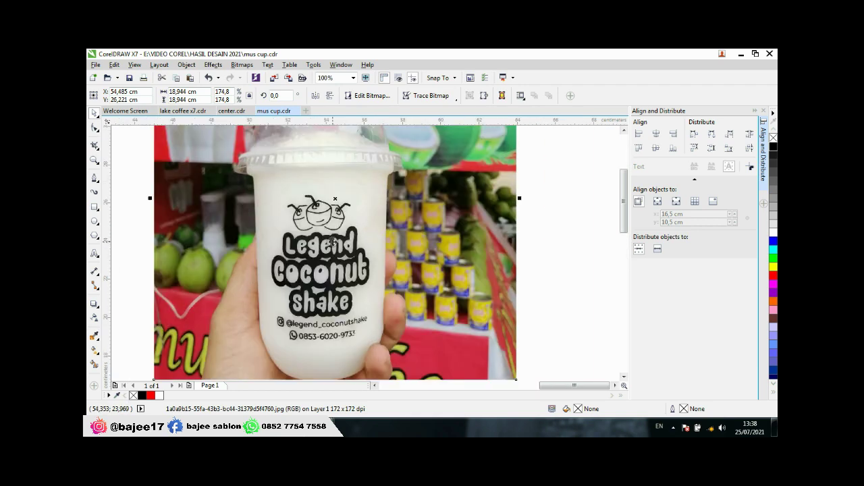
Step: Start a Logo outline trace of the photo, reducing the bitmap at the size warning
{"action": "left_click", "coordinate": [439, 97]}
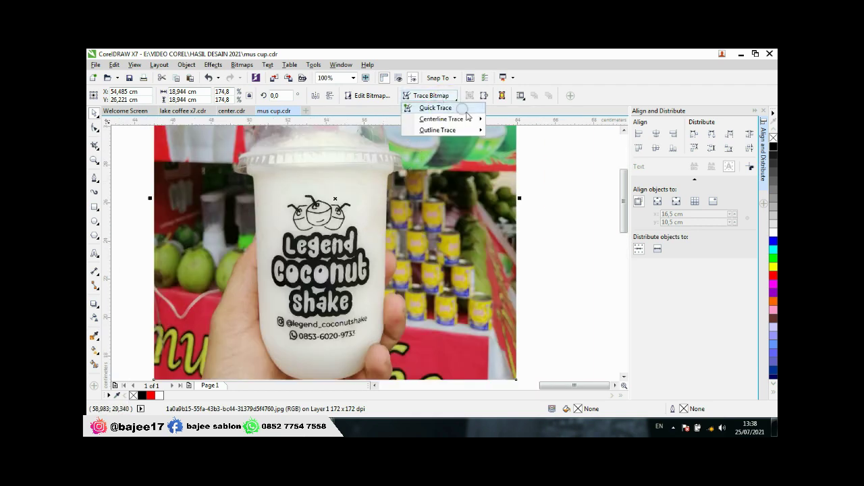
{"action": "mouse_move", "coordinate": [449, 132]}
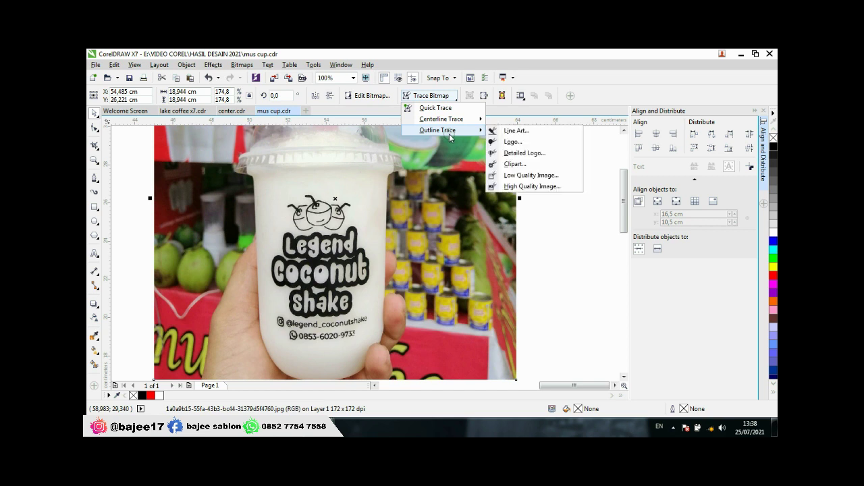
{"action": "left_click", "coordinate": [510, 143]}
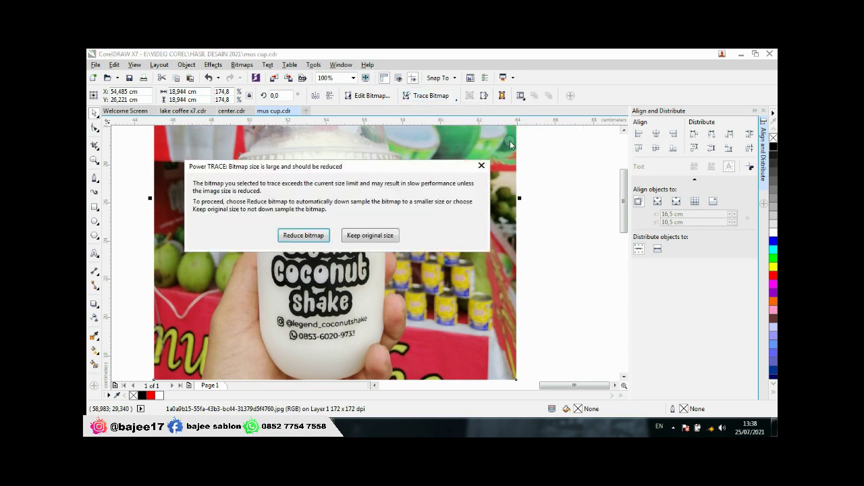
{"action": "left_click", "coordinate": [301, 236]}
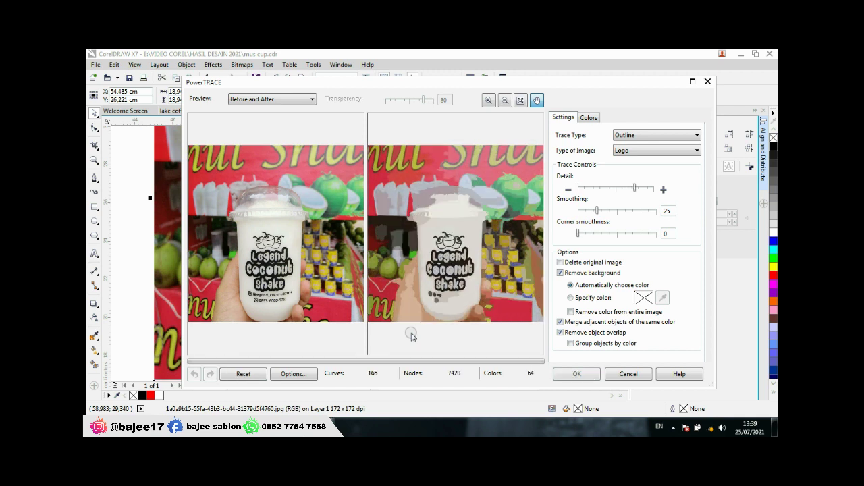
Step: Pan the PowerTRACE preview to the lettering and raise Detail until 348 curves show
{"action": "scroll", "coordinate": [450, 296], "scroll_direction": "up", "scroll_amount": 3}
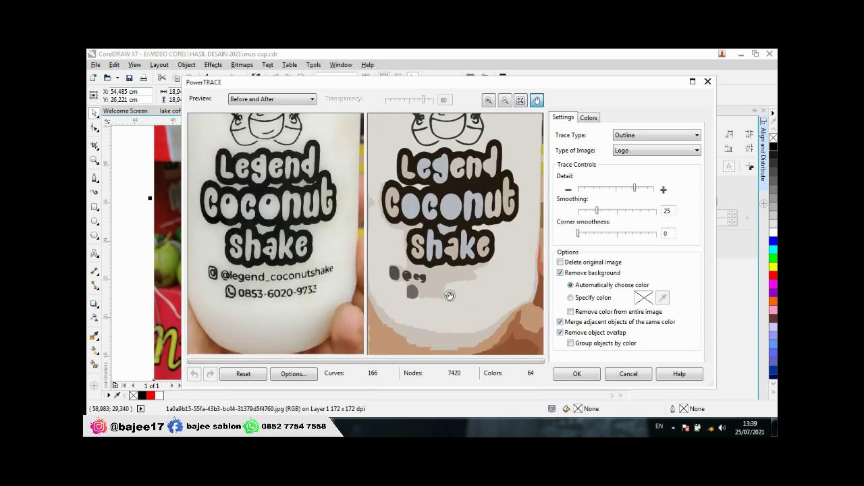
{"action": "left_click_drag", "start_coordinate": [450, 296], "coordinate": [450, 305]}
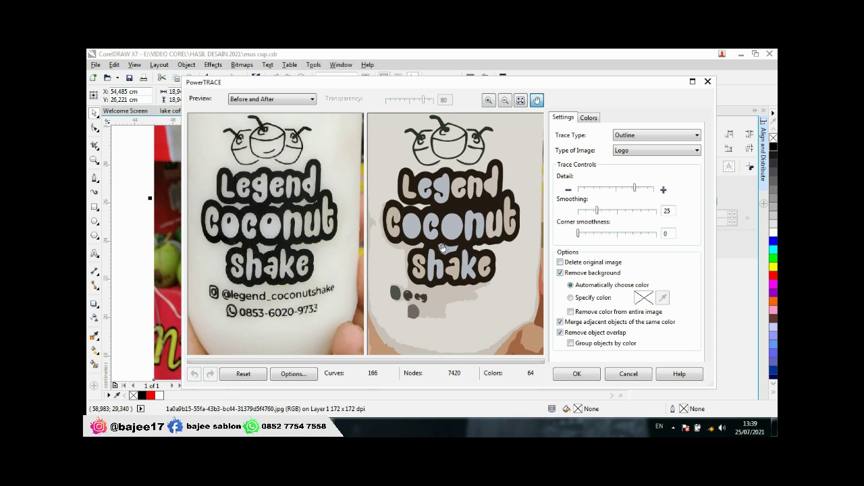
{"action": "left_click", "coordinate": [612, 210]}
{"action": "left_click_drag", "start_coordinate": [636, 188], "coordinate": [638, 188]}
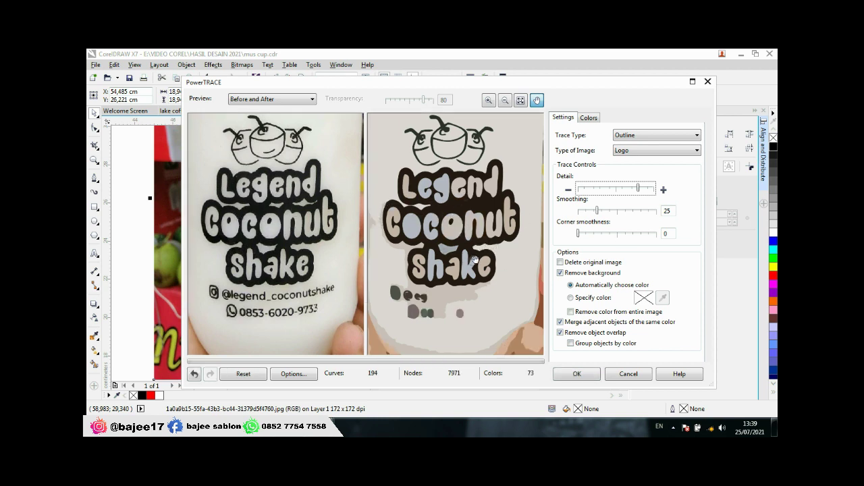
{"action": "left_click", "coordinate": [645, 190]}
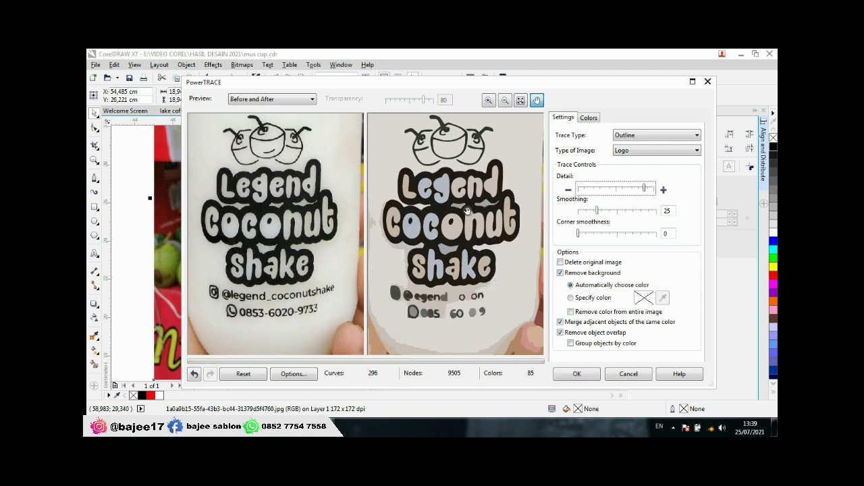
{"action": "left_click", "coordinate": [647, 190]}
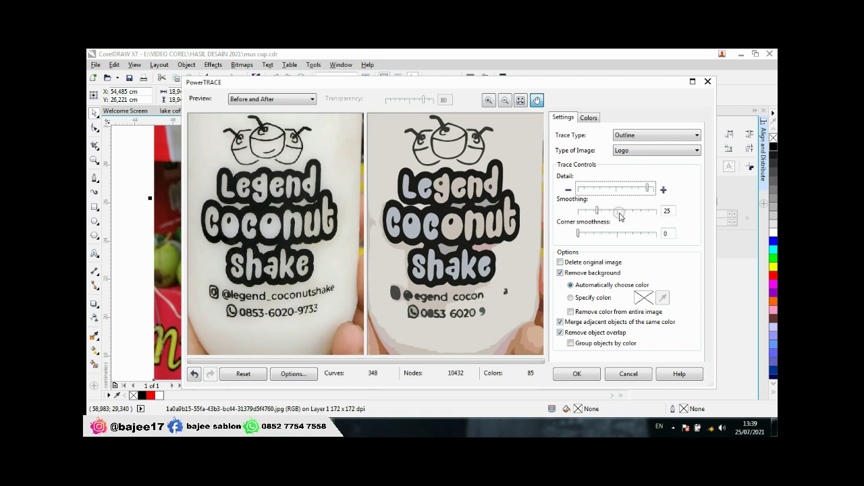
Step: Push Detail to maximum (423 curves, 91 colours), enable Group objects by color, and apply the trace
{"action": "left_click_drag", "start_coordinate": [647, 188], "coordinate": [652, 188]}
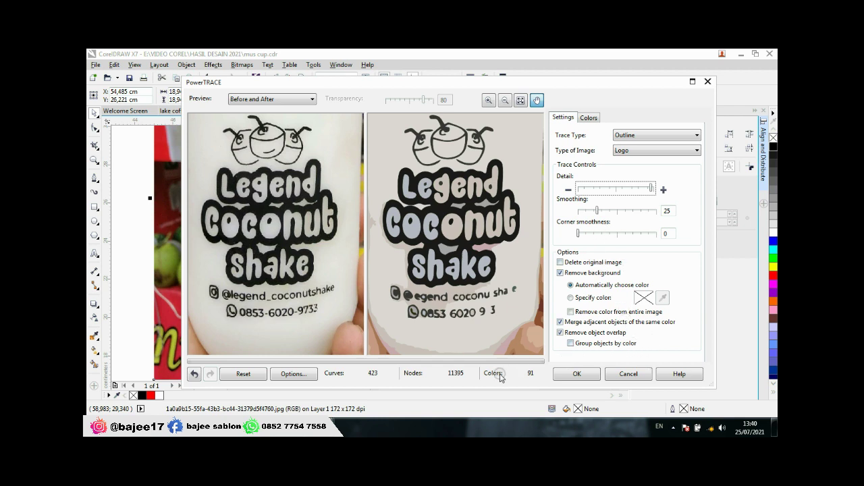
{"action": "left_click", "coordinate": [571, 343]}
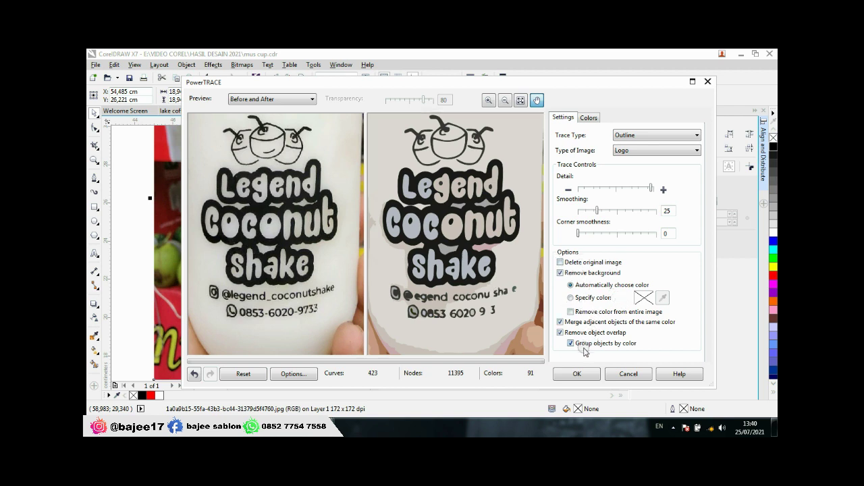
{"action": "left_click", "coordinate": [590, 373]}
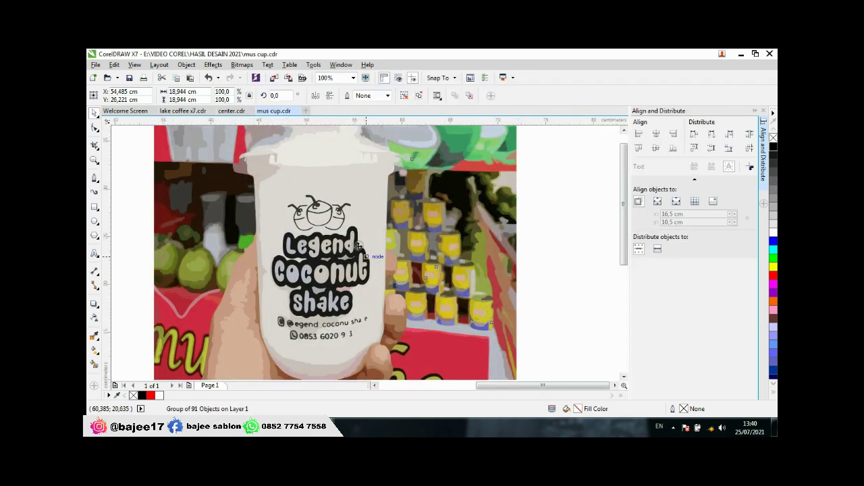
Step: Move the 91-object traced group to the right of the photo and Ungroup All
{"action": "scroll", "coordinate": [358, 244], "scroll_direction": "down", "scroll_amount": 1}
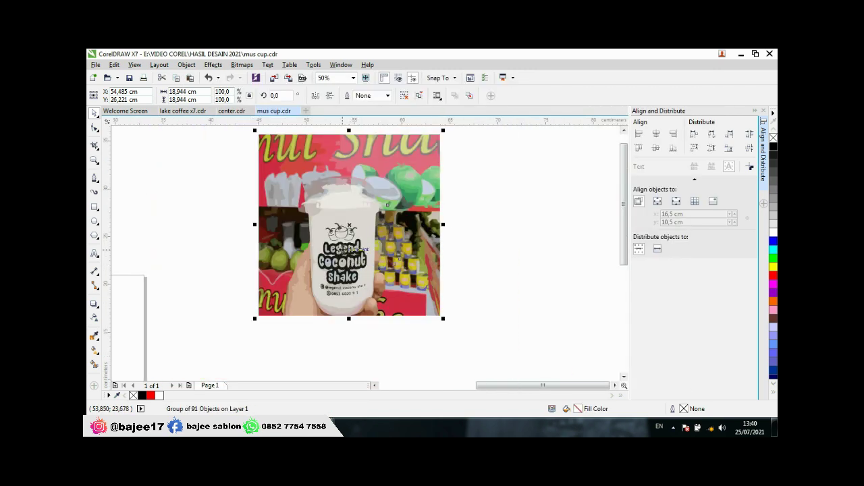
{"action": "left_click_drag", "start_coordinate": [346, 249], "coordinate": [526, 252]}
{"action": "scroll", "coordinate": [466, 259], "scroll_direction": "down", "scroll_amount": 2}
{"action": "scroll", "coordinate": [466, 259], "scroll_direction": "up", "scroll_amount": 2}
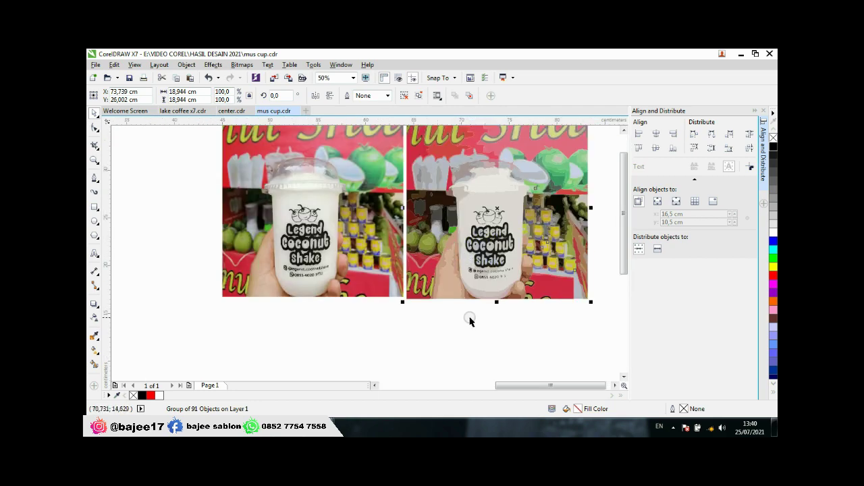
{"action": "scroll", "coordinate": [472, 226], "scroll_direction": "up", "scroll_amount": 2}
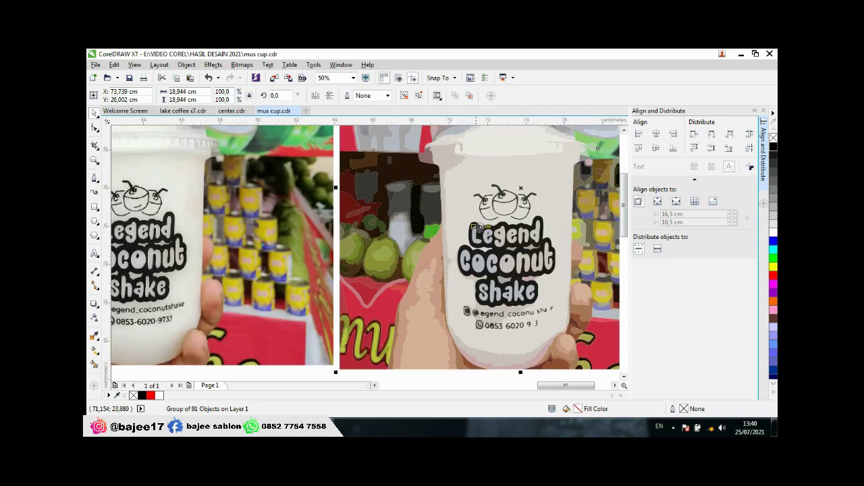
{"action": "scroll", "coordinate": [465, 257], "scroll_direction": "down", "scroll_amount": 2}
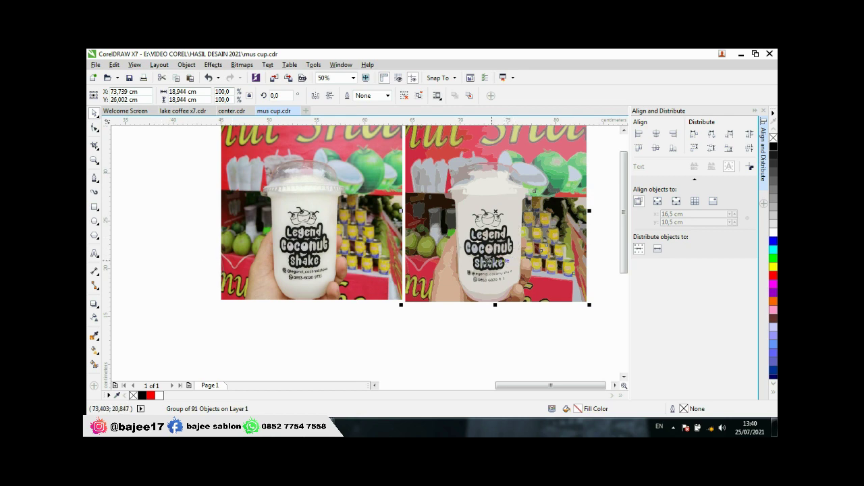
{"action": "left_click", "coordinate": [434, 313]}
{"action": "scroll", "coordinate": [455, 293], "scroll_direction": "down", "scroll_amount": 2}
{"action": "scroll", "coordinate": [453, 293], "scroll_direction": "up", "scroll_amount": 2}
{"action": "left_click", "coordinate": [477, 260]}
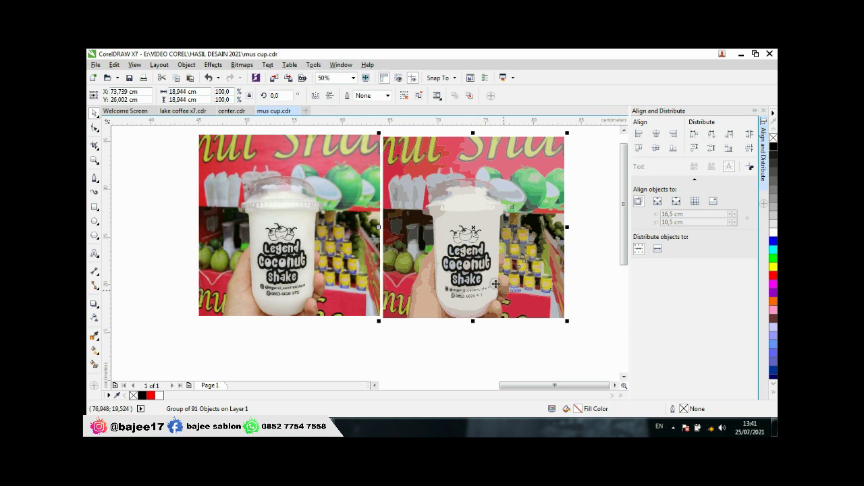
{"action": "left_click", "coordinate": [405, 96]}
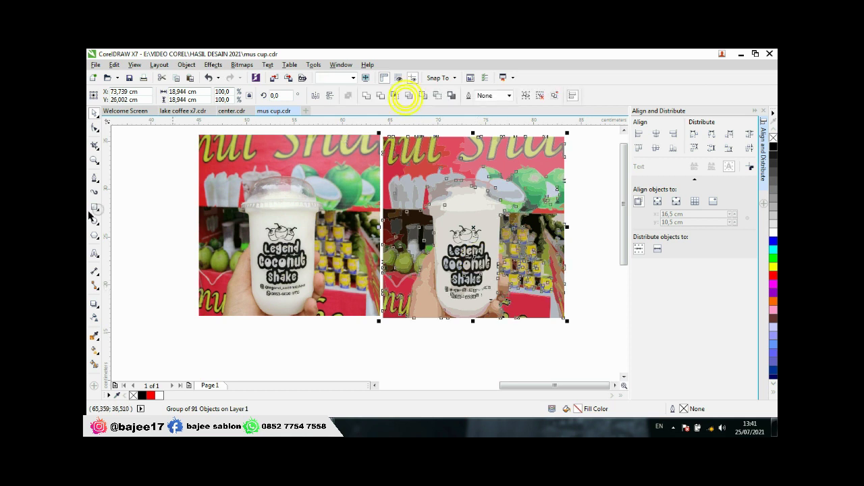
Step: Select the 107 logo pieces of the traced cup and pull them left off the photo
{"action": "left_click", "coordinate": [135, 309]}
{"action": "left_click_drag", "start_coordinate": [430, 358], "coordinate": [513, 210]}
{"action": "left_click_drag", "start_coordinate": [473, 259], "coordinate": [148, 254]}
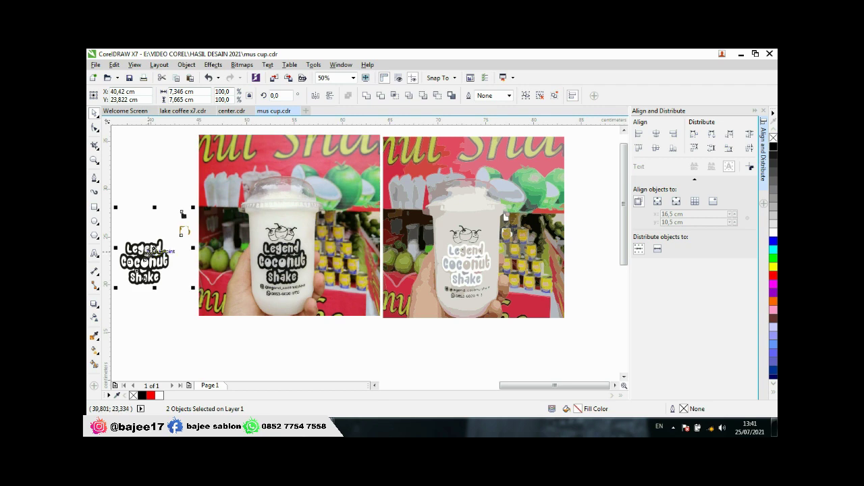
{"action": "key", "text": "ctrl+z"}
{"action": "left_click", "coordinate": [475, 343]}
{"action": "scroll", "coordinate": [419, 295], "scroll_direction": "down", "scroll_amount": 2}
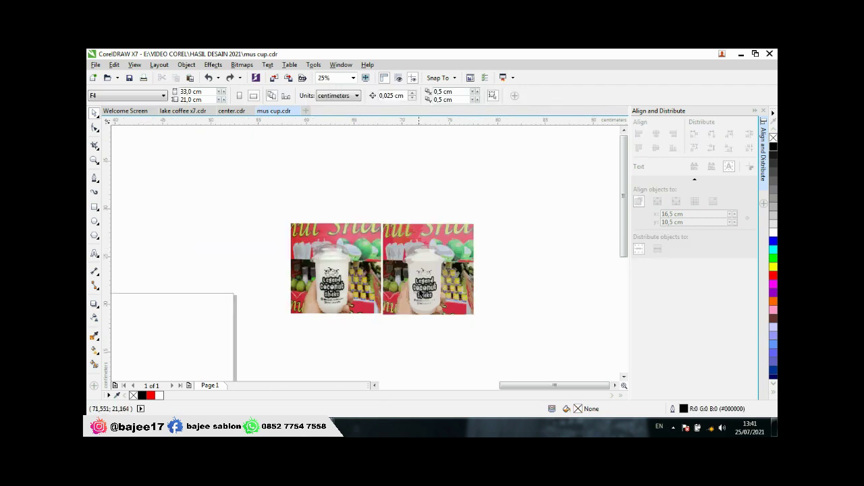
{"action": "scroll", "coordinate": [418, 294], "scroll_direction": "up", "scroll_amount": 2}
{"action": "mouse_move", "coordinate": [562, 144]}
{"action": "left_mouse_down"}
{"action": "mouse_move", "coordinate": [533, 280]}
{"action": "mouse_move", "coordinate": [340, 358]}
{"action": "left_mouse_up"}
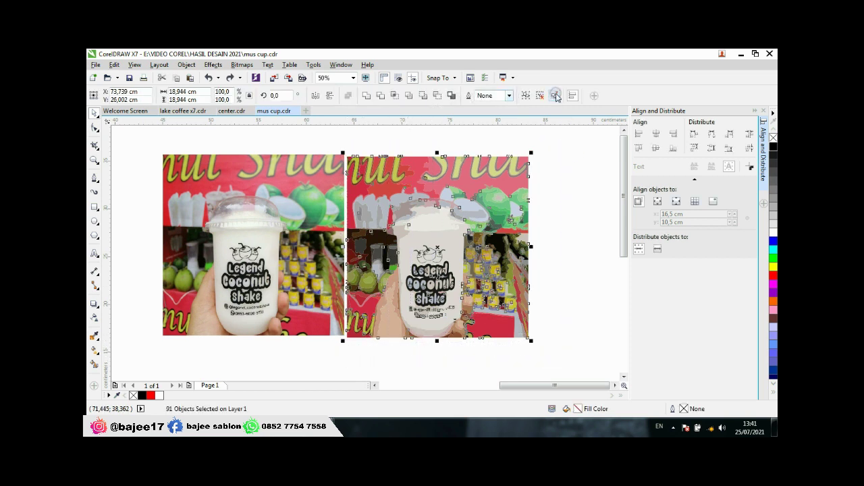
{"action": "left_click", "coordinate": [575, 215]}
{"action": "left_click_drag", "start_coordinate": [399, 358], "coordinate": [474, 272]}
{"action": "left_click_drag", "start_coordinate": [475, 236], "coordinate": [302, 265]}
Step: Marquee-select the leftover traced background objects and delete them
{"action": "scroll", "coordinate": [476, 250], "scroll_direction": "down", "scroll_amount": 1}
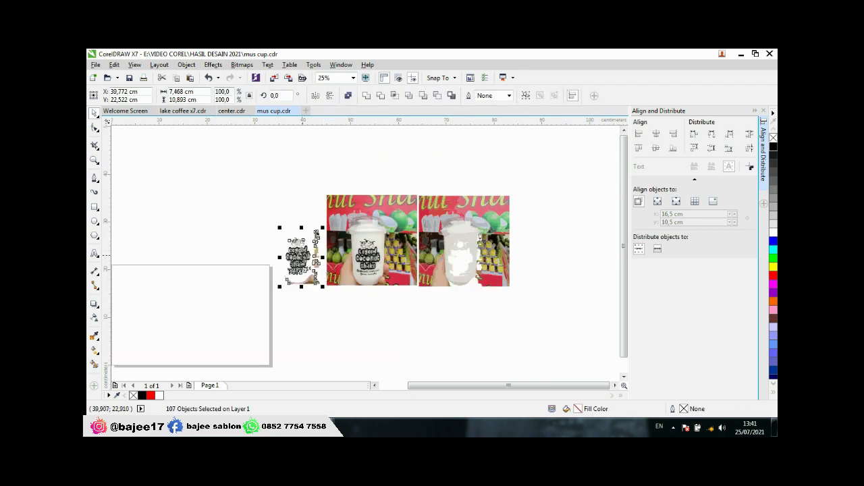
{"action": "scroll", "coordinate": [302, 266], "scroll_direction": "up", "scroll_amount": 1}
{"action": "scroll", "coordinate": [371, 265], "scroll_direction": "down", "scroll_amount": 1}
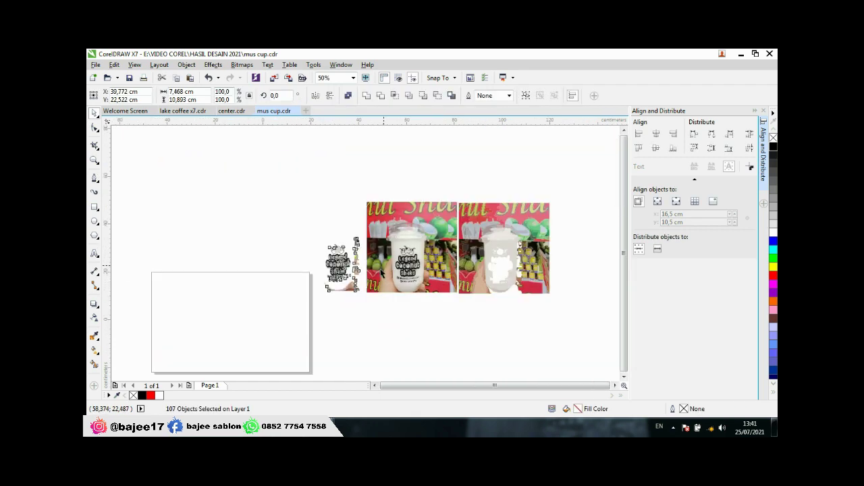
{"action": "scroll", "coordinate": [377, 269], "scroll_direction": "down", "scroll_amount": 1}
{"action": "scroll", "coordinate": [444, 266], "scroll_direction": "up", "scroll_amount": 1}
{"action": "left_click_drag", "start_coordinate": [520, 180], "coordinate": [386, 345]}
{"action": "key", "text": "Delete"}
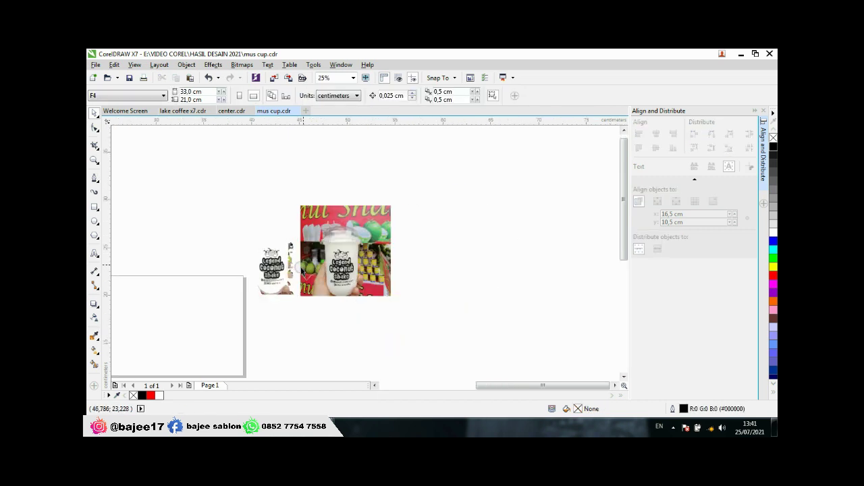
Step: Move the extracted logo graphic to the right of the original photo
{"action": "scroll", "coordinate": [301, 265], "scroll_direction": "up", "scroll_amount": 1}
{"action": "scroll", "coordinate": [314, 271], "scroll_direction": "down", "scroll_amount": 1}
{"action": "scroll", "coordinate": [308, 266], "scroll_direction": "up", "scroll_amount": 1}
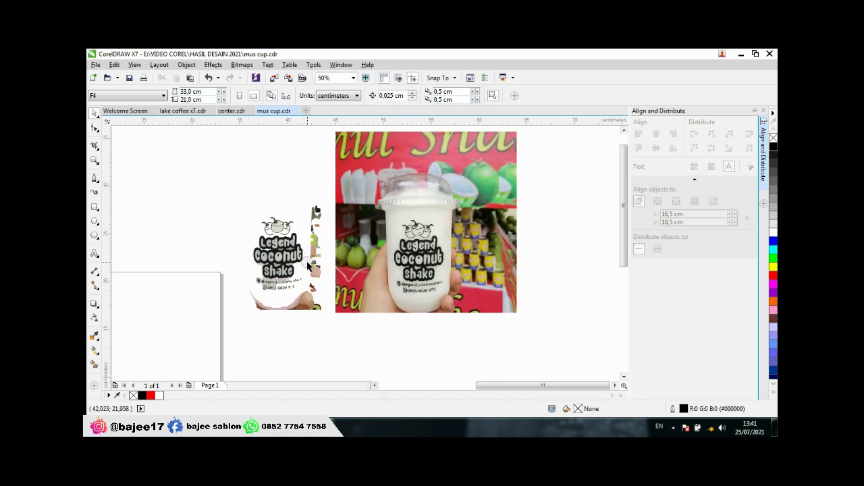
{"action": "left_click_drag", "start_coordinate": [227, 196], "coordinate": [337, 330]}
{"action": "left_click_drag", "start_coordinate": [278, 271], "coordinate": [557, 249]}
{"action": "scroll", "coordinate": [557, 250], "scroll_direction": "down", "scroll_amount": 1}
{"action": "scroll", "coordinate": [471, 255], "scroll_direction": "up", "scroll_amount": 1}
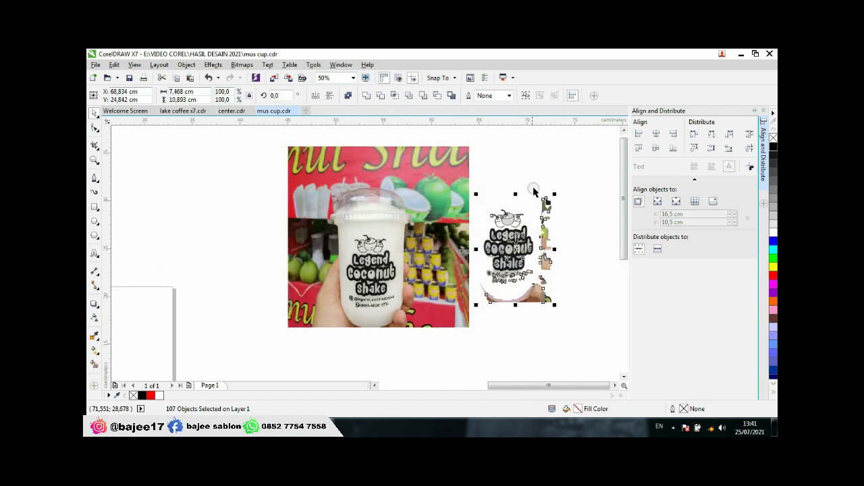
{"action": "left_click", "coordinate": [533, 176]}
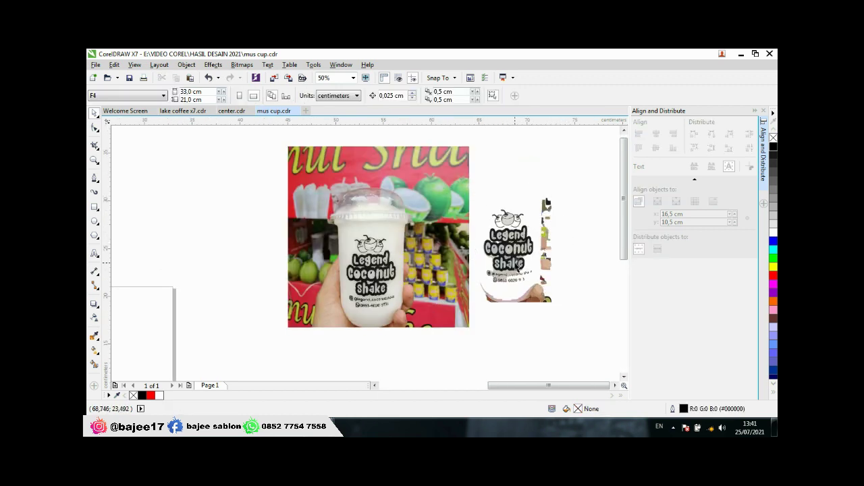
Step: Delete the pink swoosh fragment and the brown leftover pieces below the logo
{"action": "scroll", "coordinate": [457, 266], "scroll_direction": "up", "scroll_amount": 2}
{"action": "scroll", "coordinate": [456, 284], "scroll_direction": "down", "scroll_amount": 2}
{"action": "scroll", "coordinate": [462, 288], "scroll_direction": "up", "scroll_amount": 1}
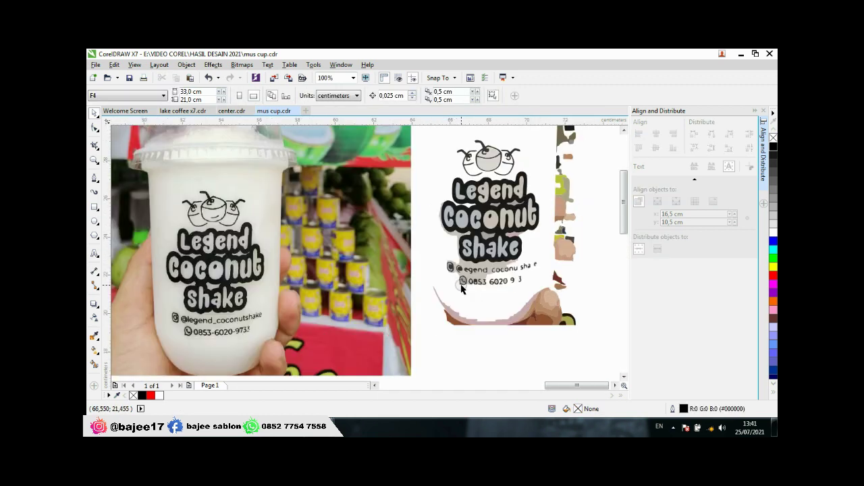
{"action": "left_click", "coordinate": [452, 325]}
{"action": "scroll", "coordinate": [447, 321], "scroll_direction": "down", "scroll_amount": 1}
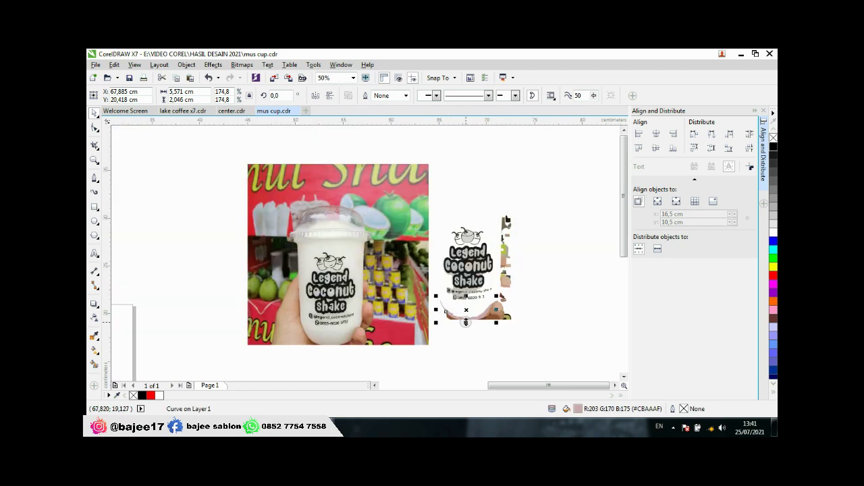
{"action": "scroll", "coordinate": [466, 322], "scroll_direction": "up", "scroll_amount": 1}
{"action": "key", "text": "Delete"}
{"action": "left_click", "coordinate": [439, 304]}
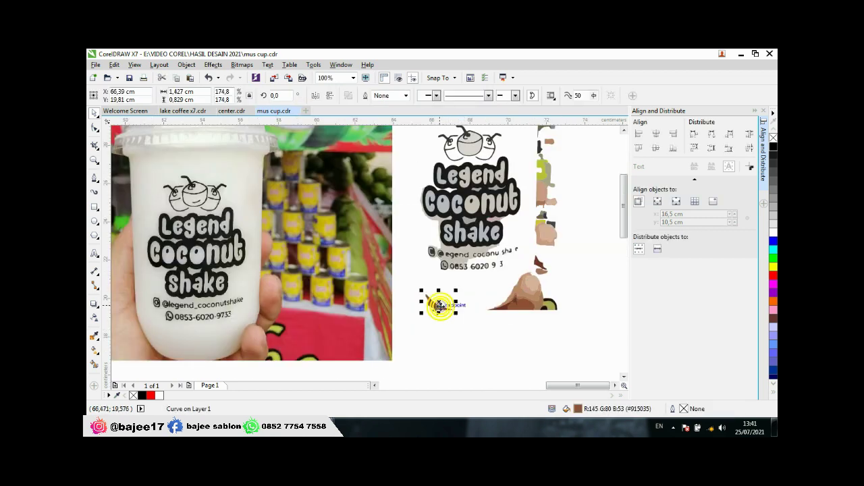
{"action": "left_click_drag", "start_coordinate": [440, 305], "coordinate": [520, 289]}
{"action": "left_click_drag", "start_coordinate": [564, 306], "coordinate": [583, 259]}
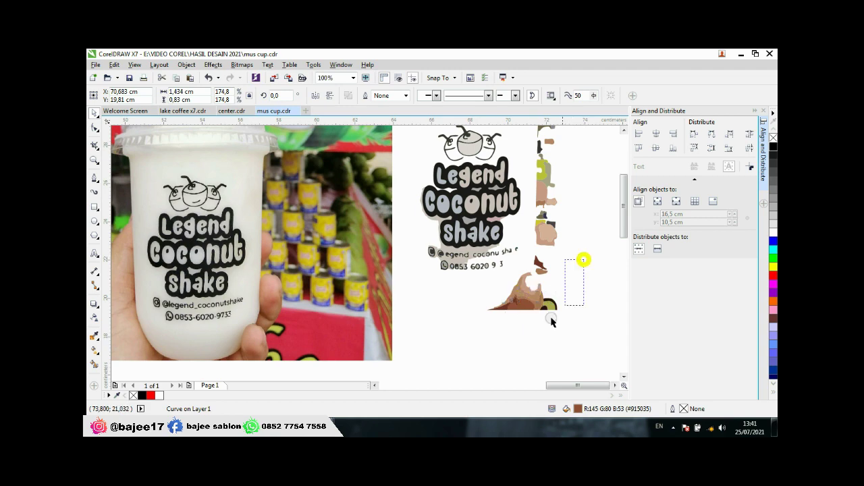
{"action": "left_click_drag", "start_coordinate": [551, 322], "coordinate": [487, 354]}
{"action": "key", "text": "Delete"}
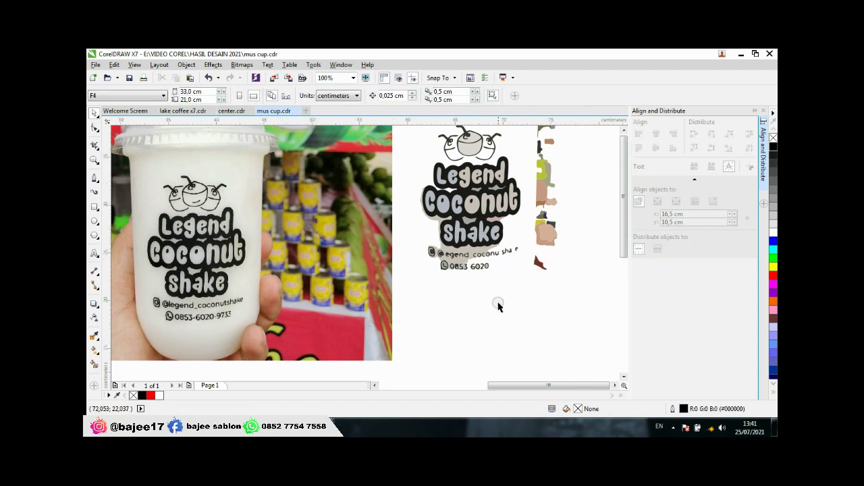
Step: Delete the stray strip beside the logo, the garbled contact lines and a faded fragment
{"action": "scroll", "coordinate": [498, 306], "scroll_direction": "down", "scroll_amount": 1}
{"action": "left_click_drag", "start_coordinate": [553, 189], "coordinate": [503, 318]}
{"action": "key", "text": "Delete"}
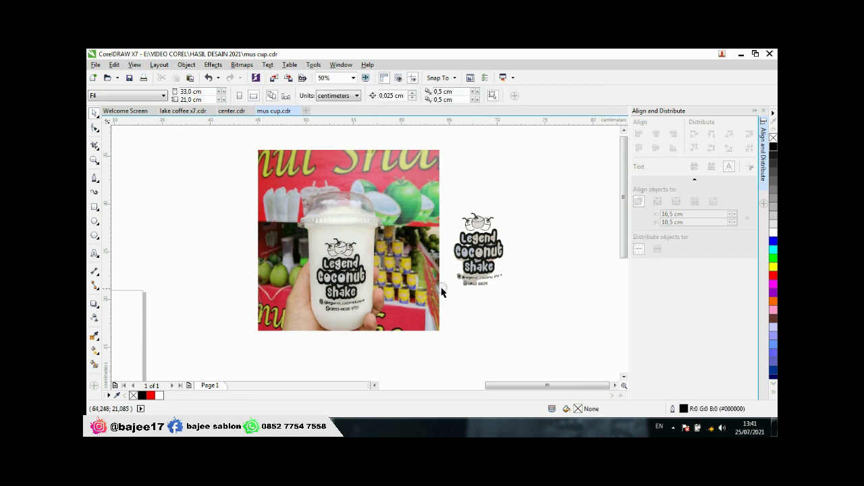
{"action": "scroll", "coordinate": [442, 291], "scroll_direction": "up", "scroll_amount": 1}
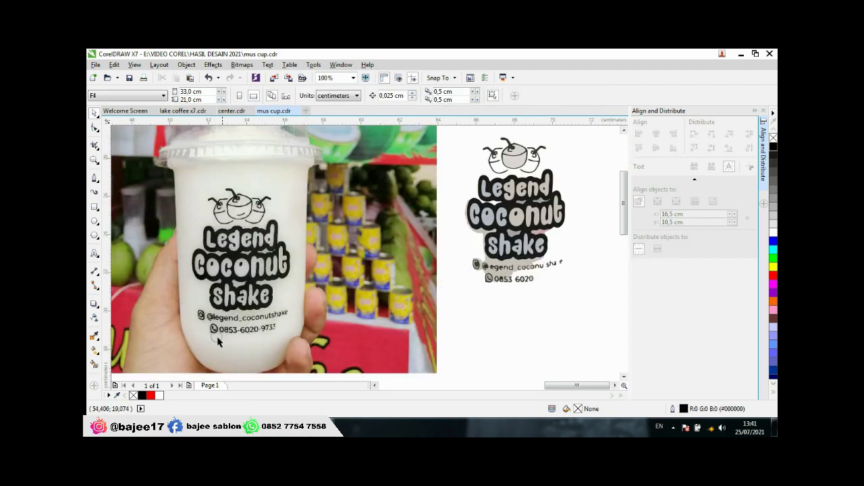
{"action": "left_click", "coordinate": [497, 270]}
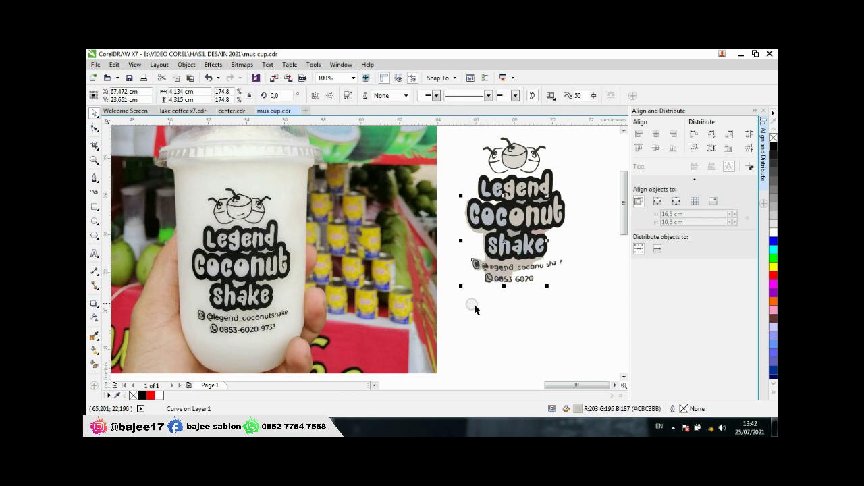
{"action": "left_click", "coordinate": [498, 306]}
{"action": "left_click_drag", "start_coordinate": [460, 256], "coordinate": [593, 304]}
{"action": "key", "text": "Delete"}
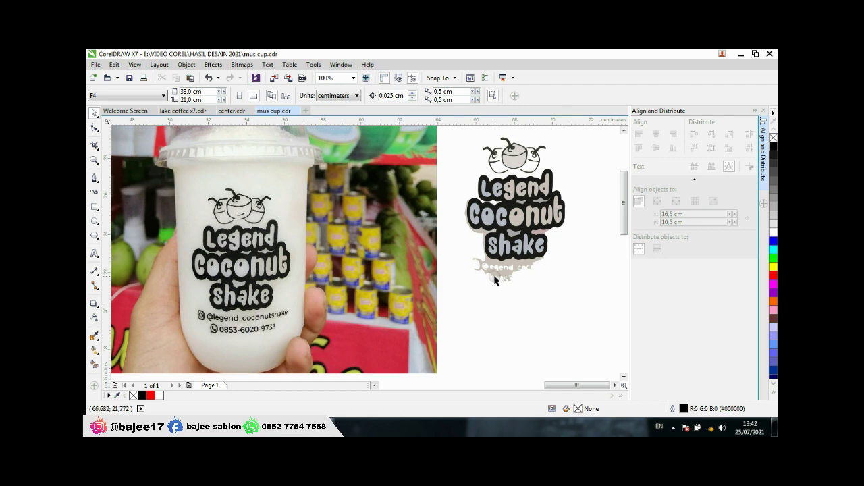
{"action": "left_click", "coordinate": [505, 277]}
{"action": "key", "text": "Delete"}
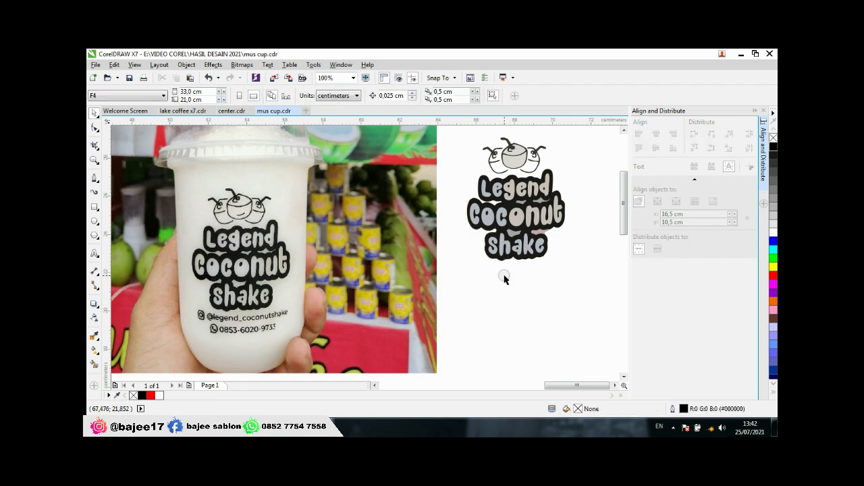
Step: Check the main logo curve and the grey shape between Legend and Coconut, keeping both
{"action": "scroll", "coordinate": [520, 202], "scroll_direction": "up", "scroll_amount": 3}
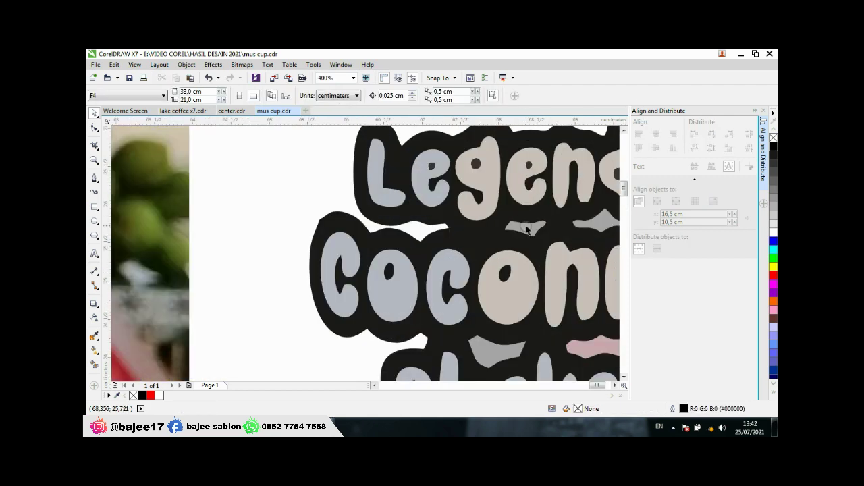
{"action": "left_click", "coordinate": [529, 230]}
{"action": "scroll", "coordinate": [529, 229], "scroll_direction": "down", "scroll_amount": 3}
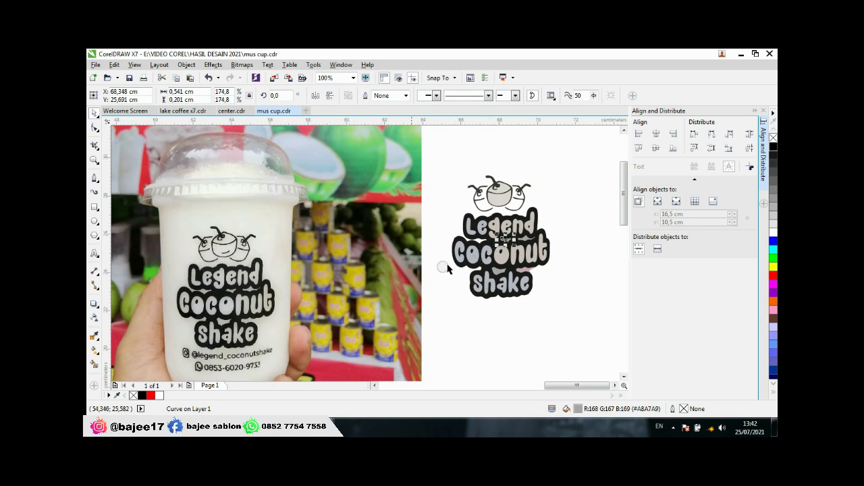
{"action": "left_click", "coordinate": [446, 269]}
{"action": "left_click", "coordinate": [527, 239]}
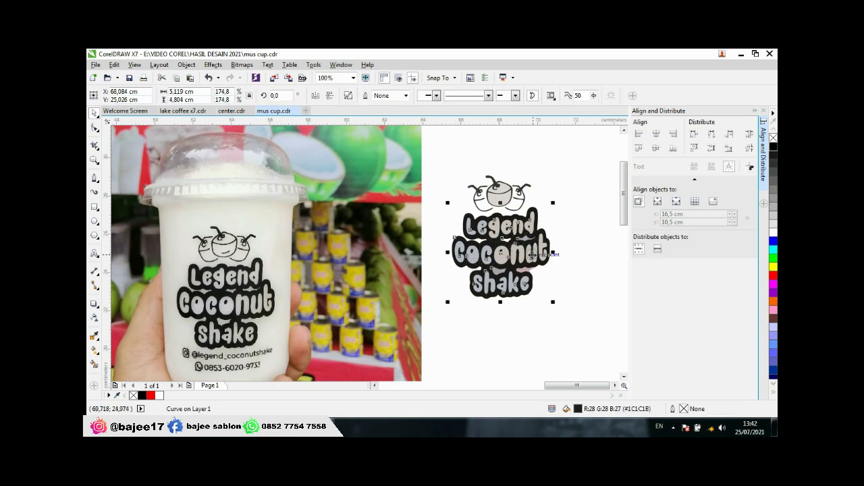
{"action": "left_click", "coordinate": [574, 281]}
{"action": "scroll", "coordinate": [527, 231], "scroll_direction": "up", "scroll_amount": 4}
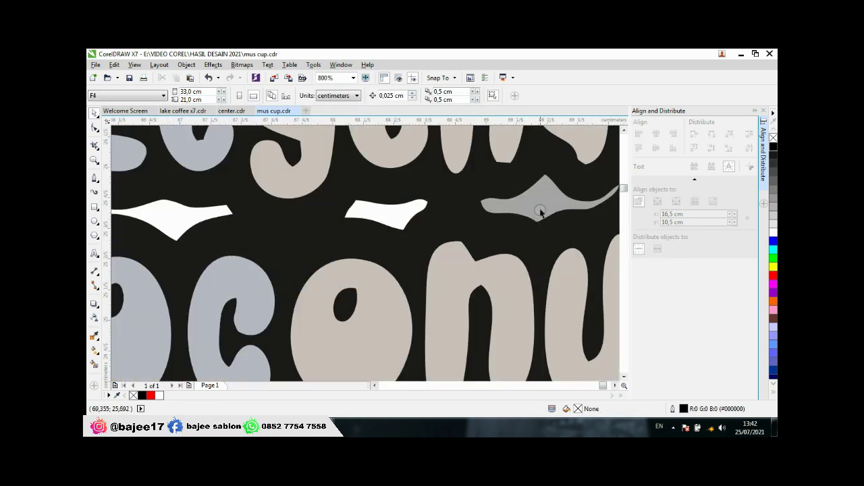
{"action": "left_click", "coordinate": [541, 206]}
{"action": "scroll", "coordinate": [484, 244], "scroll_direction": "down", "scroll_amount": 1}
{"action": "key", "text": "Escape"}
{"action": "scroll", "coordinate": [484, 247], "scroll_direction": "down", "scroll_amount": 2}
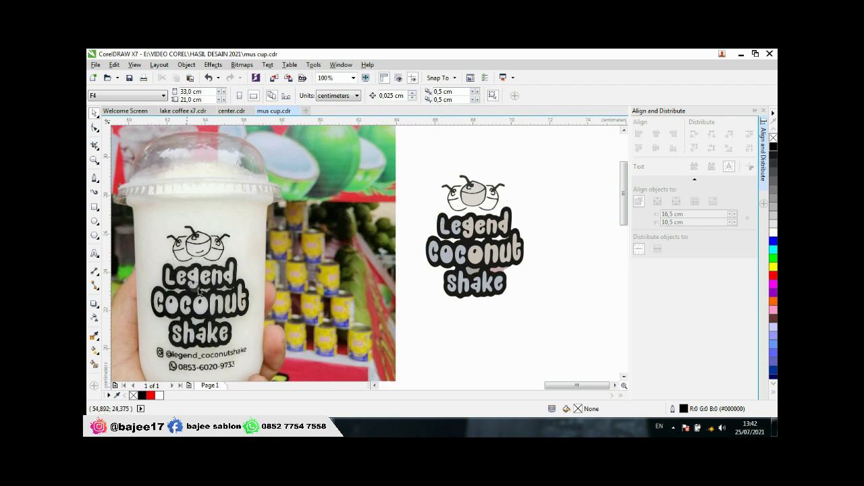
{"action": "scroll", "coordinate": [191, 253], "scroll_direction": "up", "scroll_amount": 3}
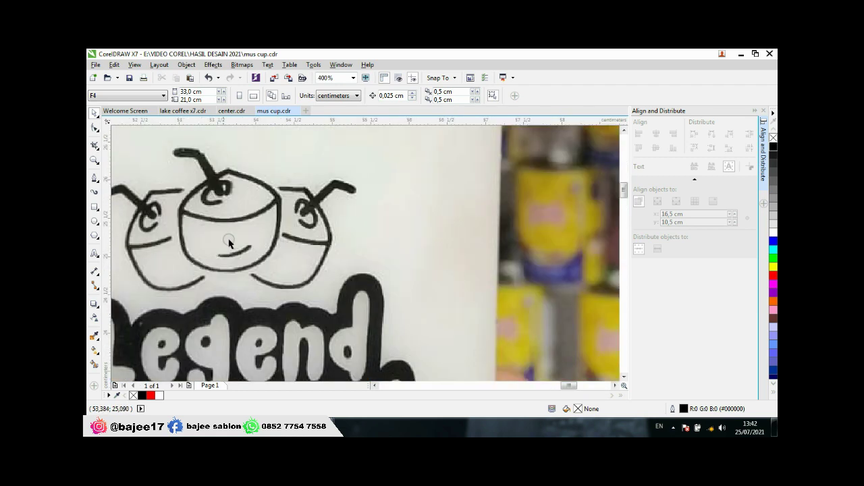
Step: Trace the middle coconut's smile as a new Bezier curve
{"action": "left_click", "coordinate": [95, 178]}
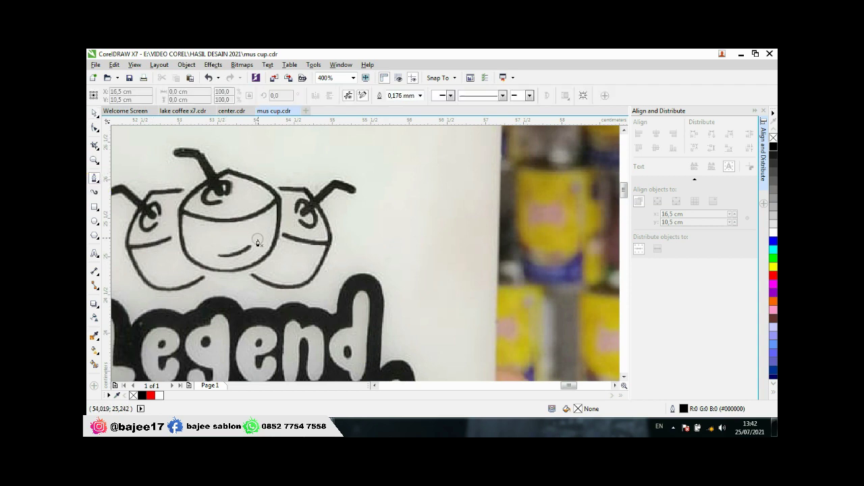
{"action": "scroll", "coordinate": [223, 251], "scroll_direction": "up", "scroll_amount": 2}
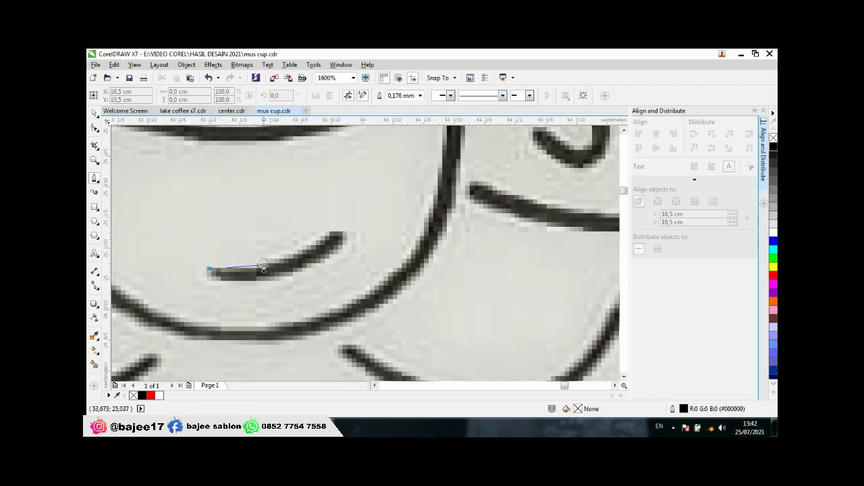
{"action": "left_click_drag", "start_coordinate": [270, 267], "coordinate": [208, 270]}
{"action": "left_click", "coordinate": [326, 232]}
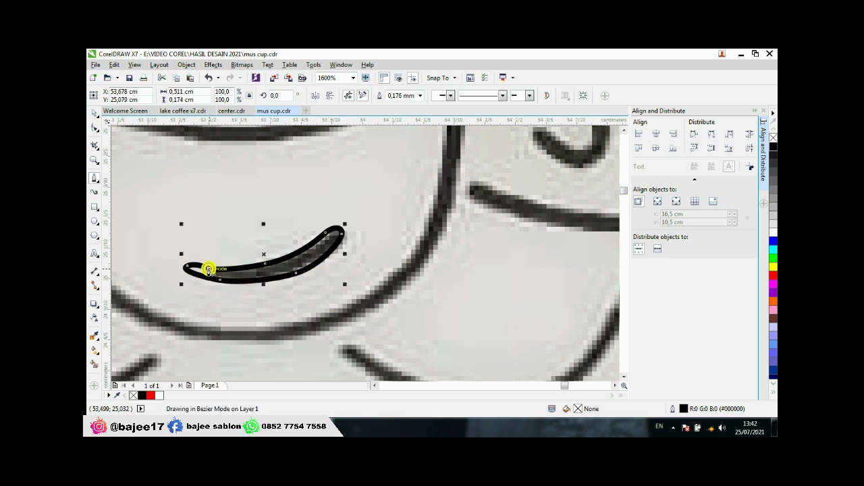
{"action": "scroll", "coordinate": [208, 270], "scroll_direction": "down", "scroll_amount": 4}
{"action": "scroll", "coordinate": [227, 289], "scroll_direction": "up", "scroll_amount": 2}
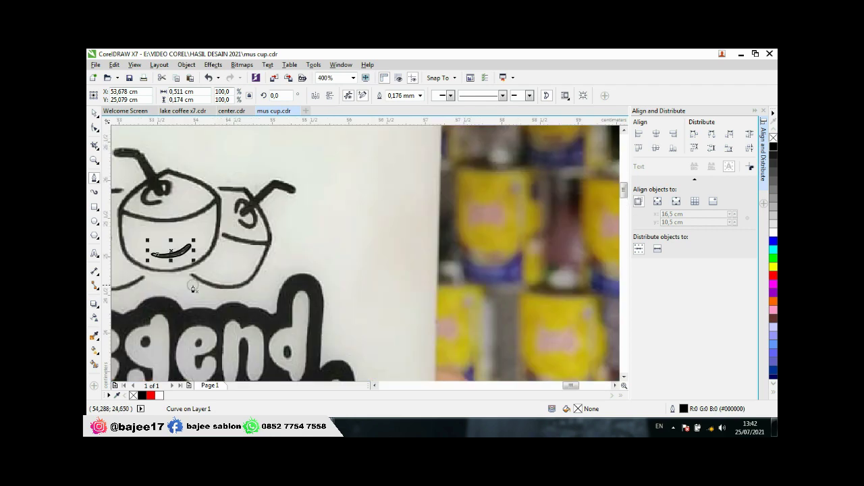
{"action": "scroll", "coordinate": [189, 277], "scroll_direction": "down", "scroll_amount": 1}
Step: Fill the new mouth curve solid black and remove its outline
{"action": "left_click", "coordinate": [95, 114]}
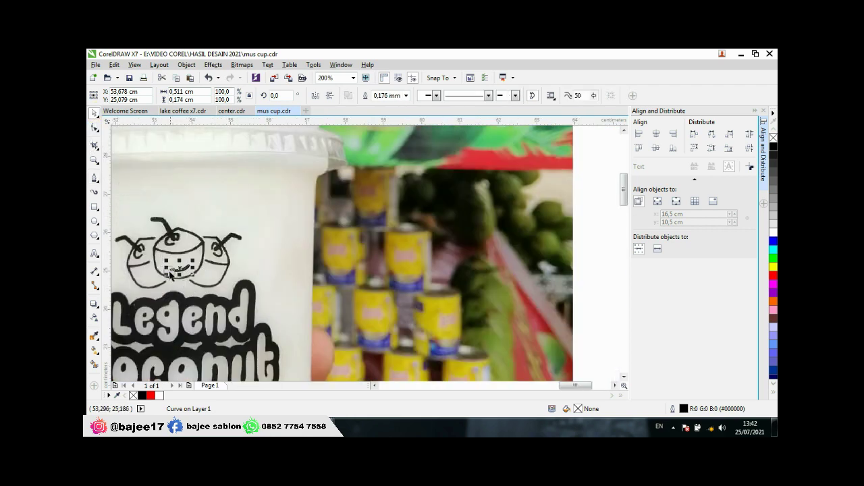
{"action": "scroll", "coordinate": [170, 270], "scroll_direction": "down", "scroll_amount": 2}
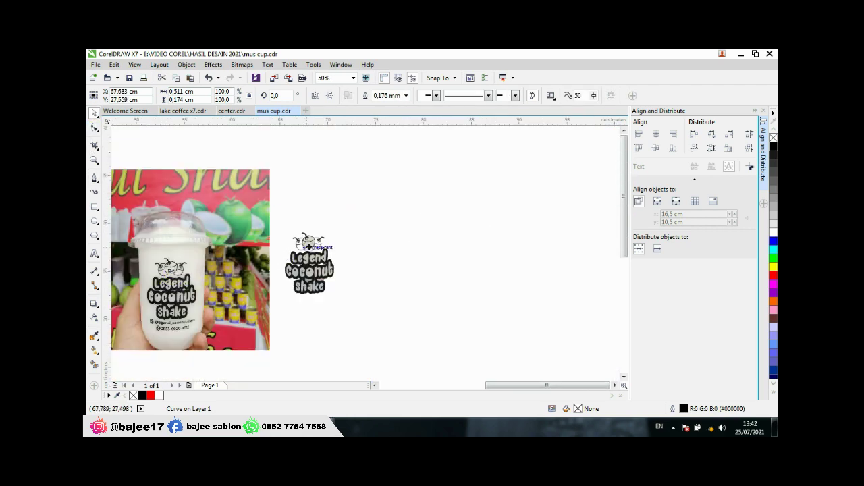
{"action": "left_click", "coordinate": [307, 242]}
{"action": "scroll", "coordinate": [307, 242], "scroll_direction": "up", "scroll_amount": 3}
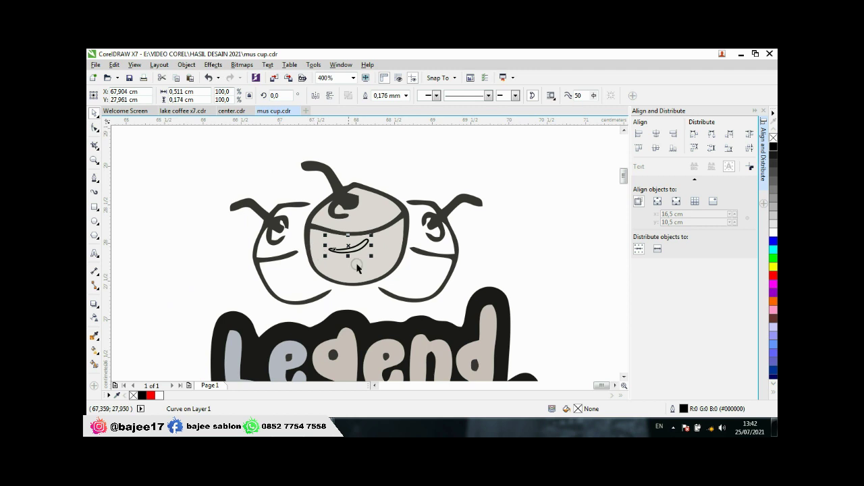
{"action": "left_click", "coordinate": [774, 147]}
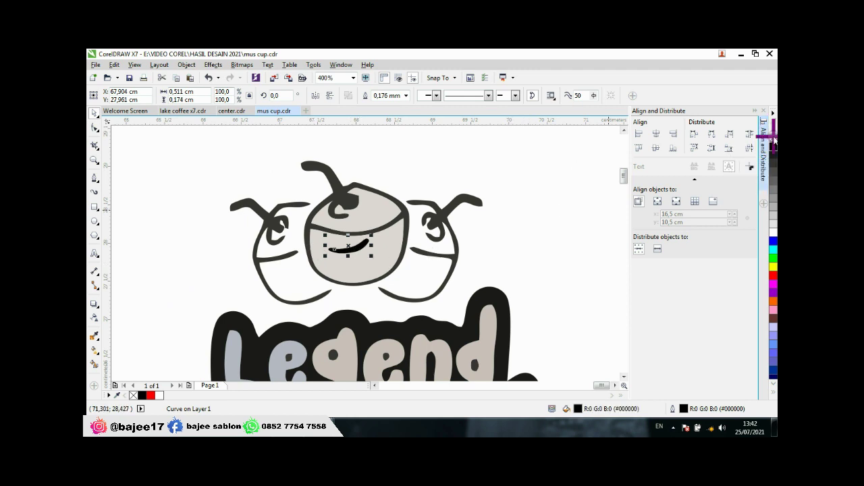
{"action": "right_click", "coordinate": [774, 138]}
{"action": "scroll", "coordinate": [410, 253], "scroll_direction": "down", "scroll_amount": 2}
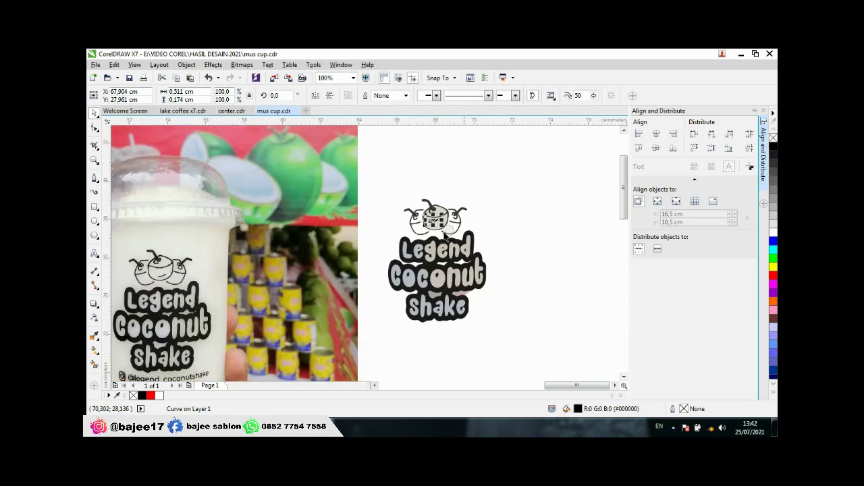
{"action": "left_click", "coordinate": [497, 208]}
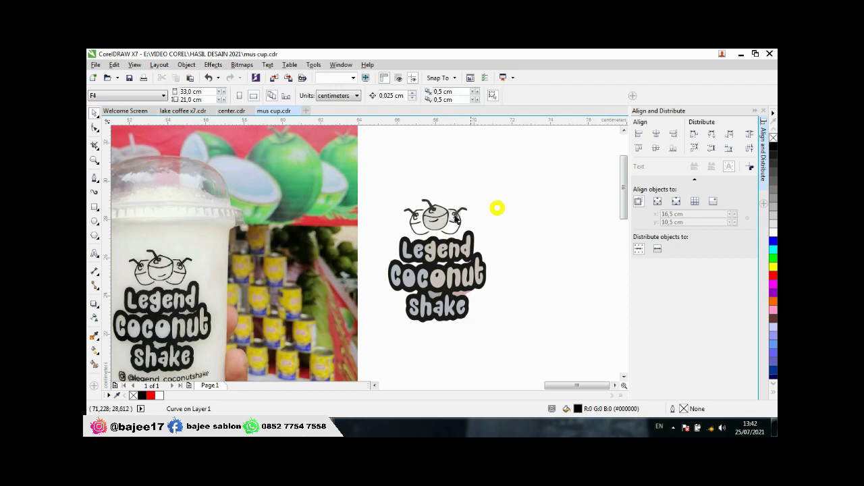
Step: Nudge the smile curve slightly up and left within the middle head
{"action": "left_click", "coordinate": [436, 224]}
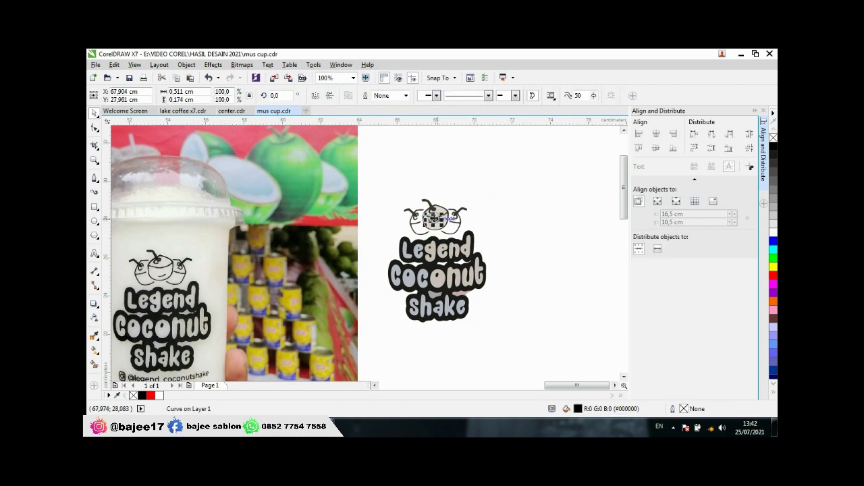
{"action": "scroll", "coordinate": [436, 223], "scroll_direction": "up", "scroll_amount": 2}
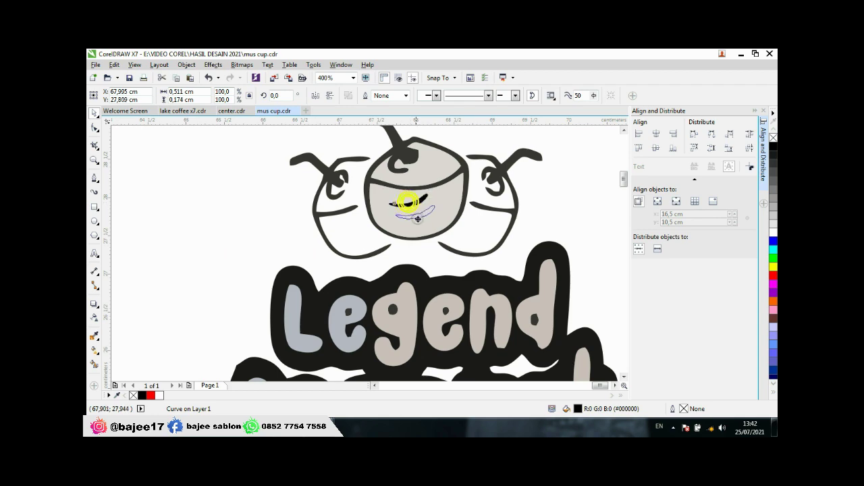
{"action": "scroll", "coordinate": [427, 220], "scroll_direction": "down", "scroll_amount": 2}
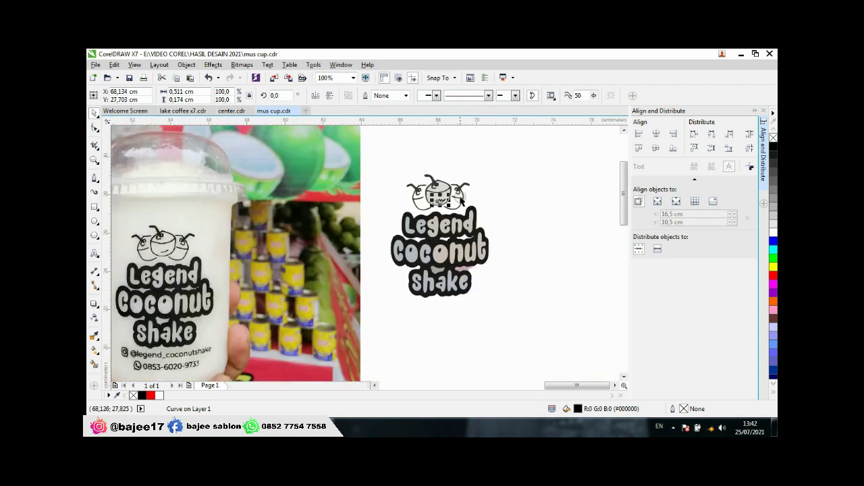
{"action": "left_click", "coordinate": [382, 219]}
{"action": "scroll", "coordinate": [177, 263], "scroll_direction": "up", "scroll_amount": 1}
{"action": "scroll", "coordinate": [176, 263], "scroll_direction": "down", "scroll_amount": 1}
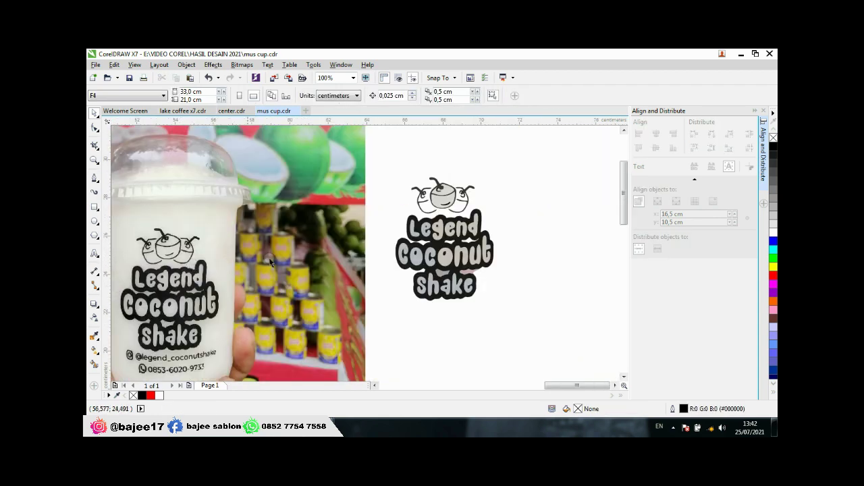
{"action": "scroll", "coordinate": [449, 195], "scroll_direction": "up", "scroll_amount": 2}
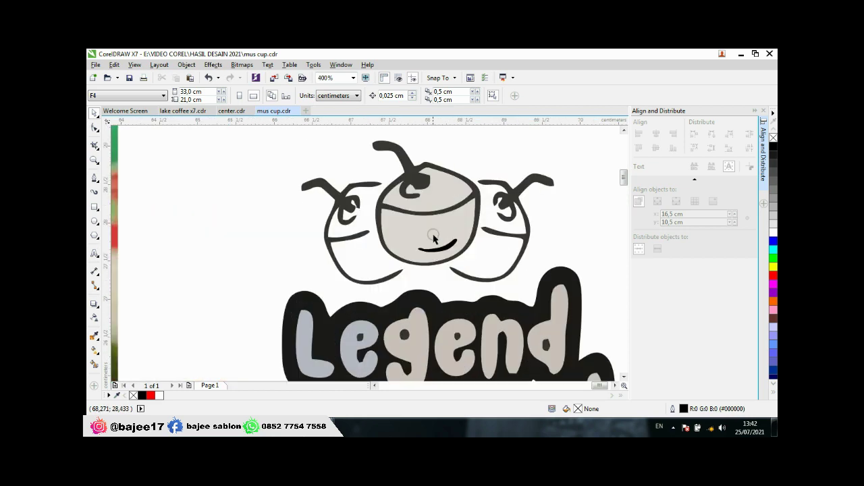
{"action": "left_click", "coordinate": [443, 252]}
{"action": "left_click_drag", "start_coordinate": [443, 251], "coordinate": [435, 245]}
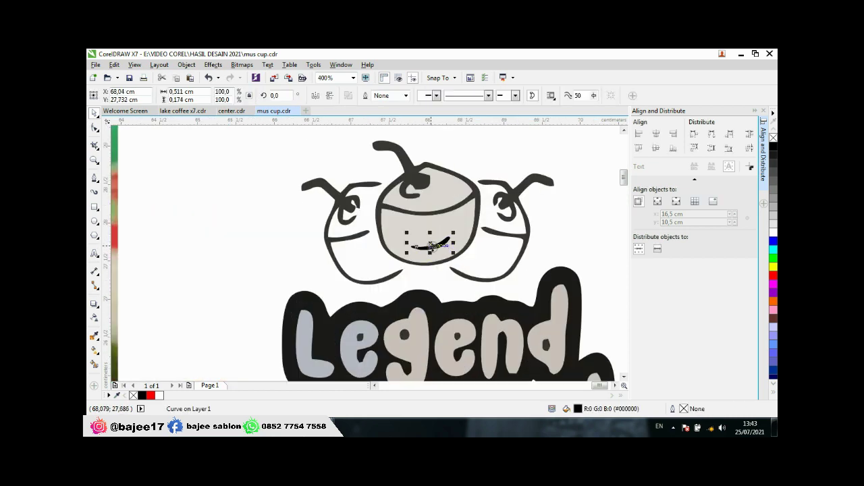
{"action": "scroll", "coordinate": [435, 244], "scroll_direction": "down", "scroll_amount": 2}
{"action": "left_click", "coordinate": [483, 233]}
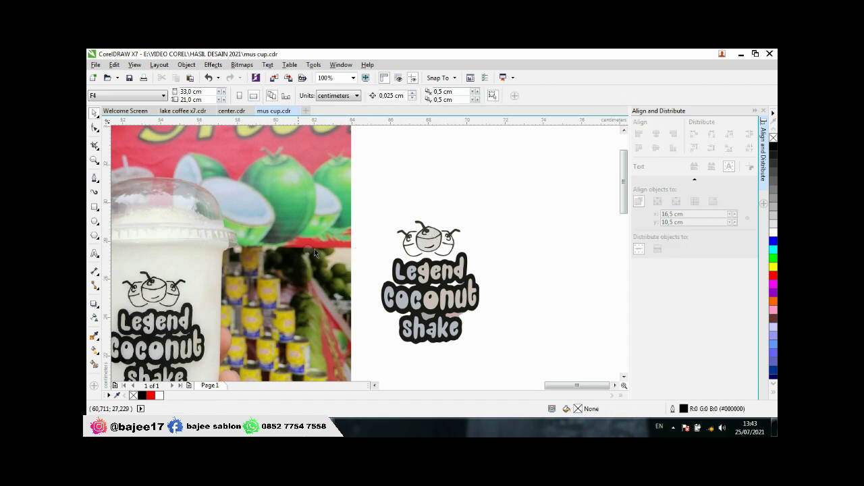
Step: Delete the grey rim and lower grey fill pieces from the middle coconut head
{"action": "scroll", "coordinate": [426, 250], "scroll_direction": "up", "scroll_amount": 2}
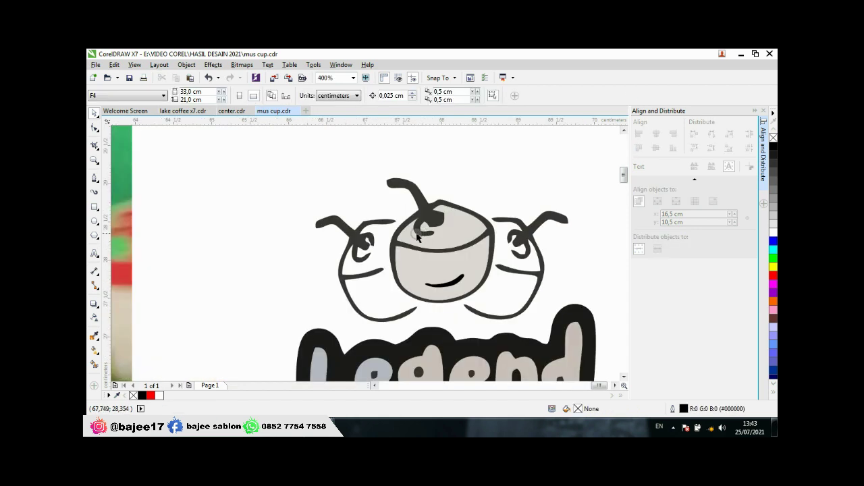
{"action": "left_click", "coordinate": [361, 243]}
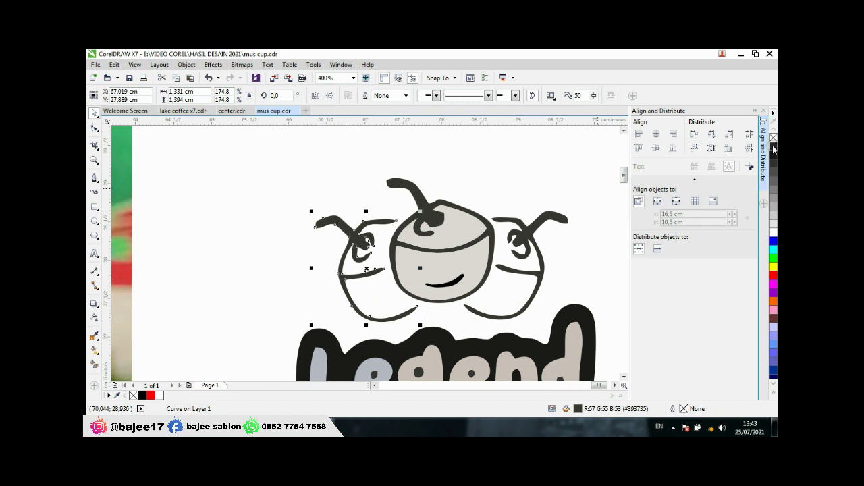
{"action": "left_click", "coordinate": [412, 193]}
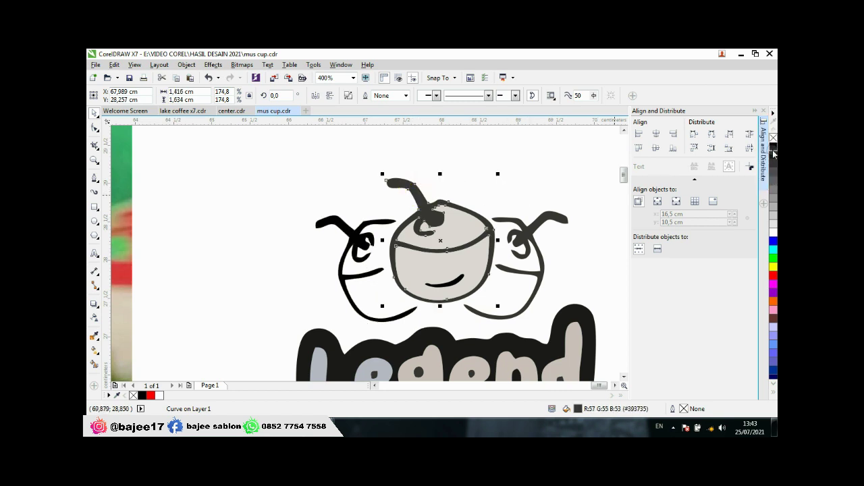
{"action": "key", "text": "Escape"}
{"action": "left_click", "coordinate": [466, 227]}
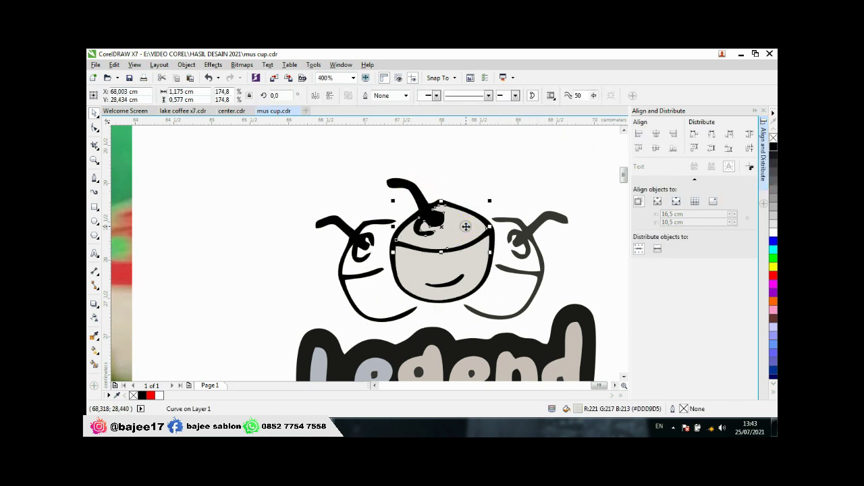
{"action": "key", "text": "Delete"}
{"action": "left_click", "coordinate": [474, 254]}
{"action": "key", "text": "Delete"}
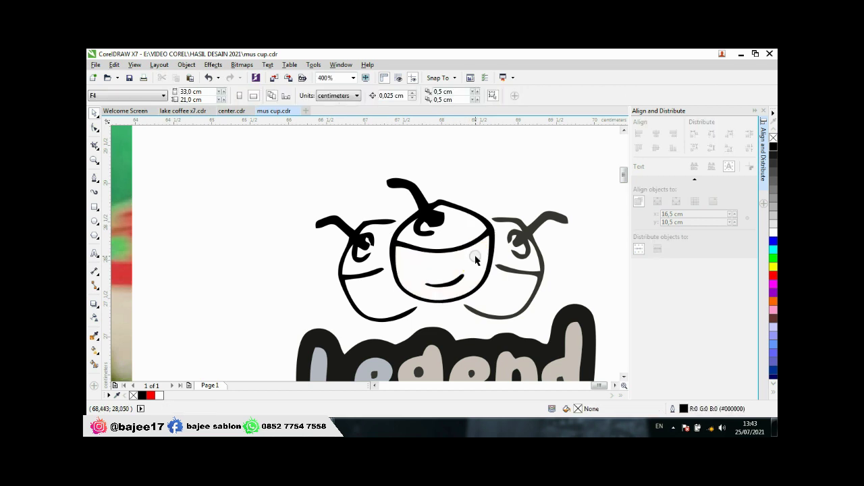
Step: Fill the right coconut face outline solid black
{"action": "left_click", "coordinate": [528, 233]}
{"action": "left_click", "coordinate": [773, 146]}
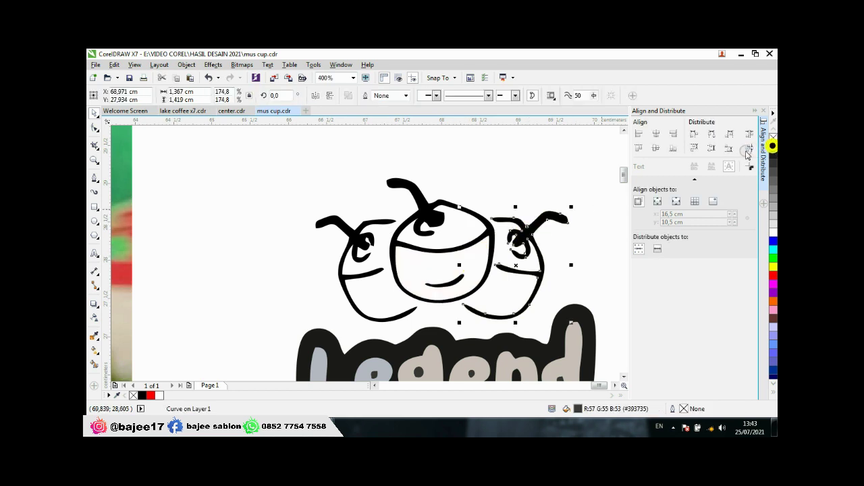
{"action": "left_click", "coordinate": [534, 175]}
{"action": "scroll", "coordinate": [486, 202], "scroll_direction": "down", "scroll_amount": 4}
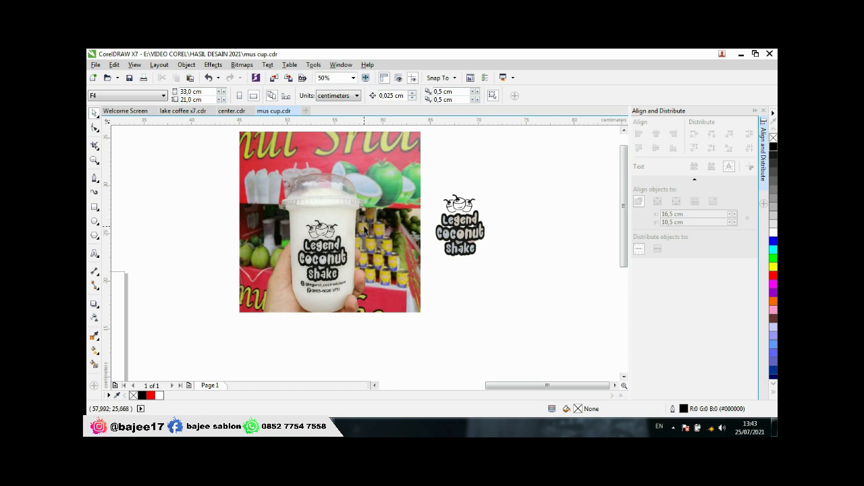
{"action": "scroll", "coordinate": [457, 220], "scroll_direction": "up", "scroll_amount": 4}
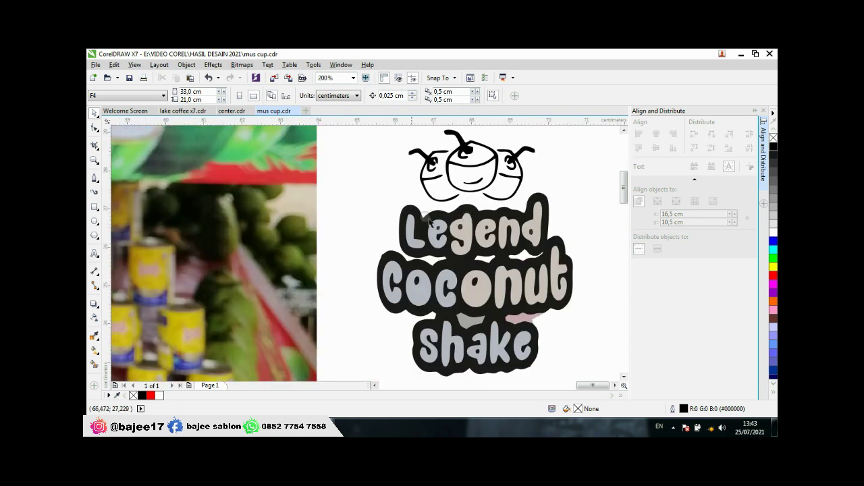
{"action": "scroll", "coordinate": [284, 238], "scroll_direction": "down", "scroll_amount": 2}
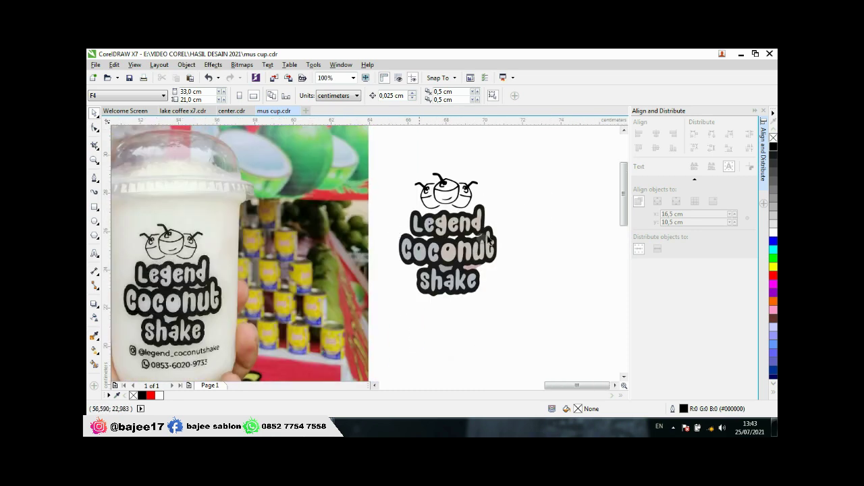
{"action": "scroll", "coordinate": [420, 231], "scroll_direction": "up", "scroll_amount": 2}
{"action": "scroll", "coordinate": [405, 230], "scroll_direction": "down", "scroll_amount": 4}
{"action": "scroll", "coordinate": [330, 253], "scroll_direction": "up", "scroll_amount": 6}
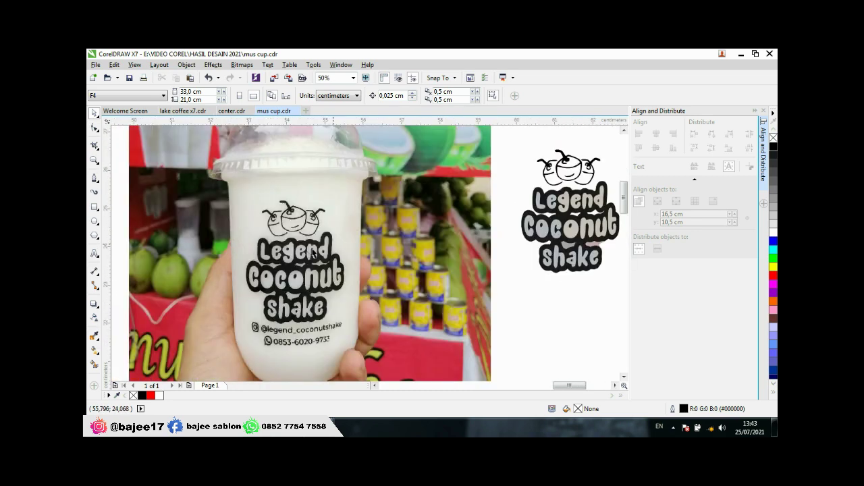
{"action": "scroll", "coordinate": [236, 267], "scroll_direction": "down", "scroll_amount": 1}
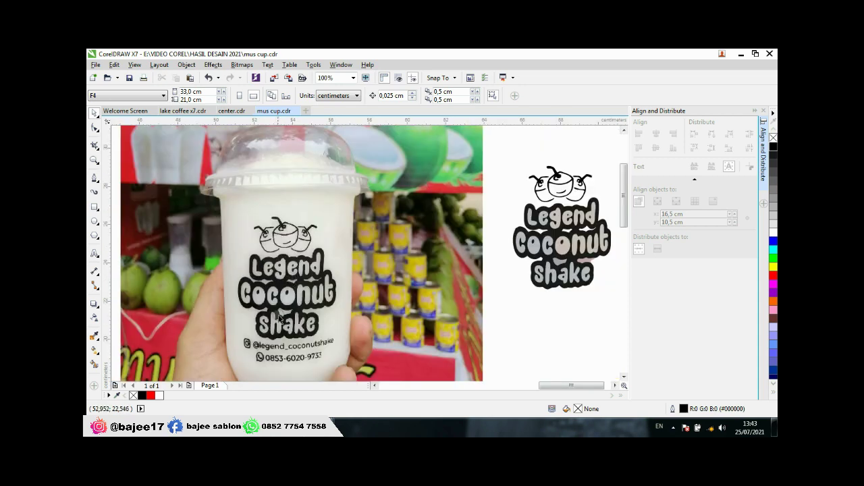
{"action": "scroll", "coordinate": [276, 326], "scroll_direction": "up", "scroll_amount": 1}
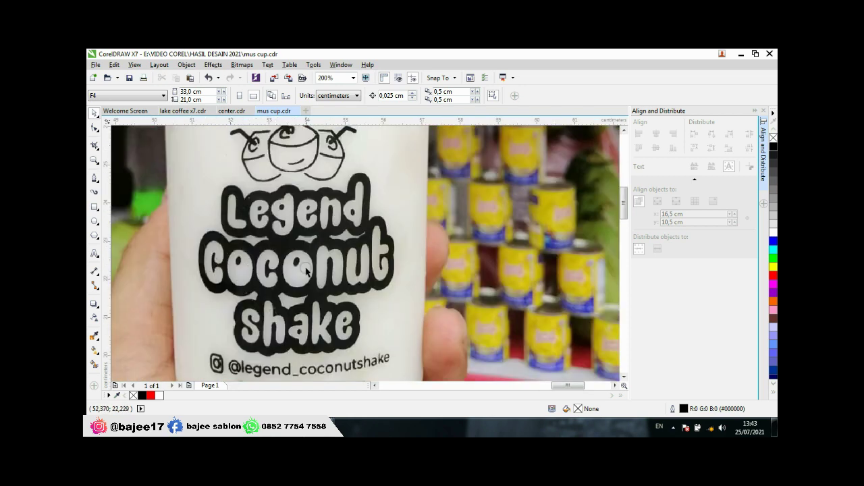
{"action": "scroll", "coordinate": [287, 271], "scroll_direction": "down", "scroll_amount": 1}
{"action": "scroll", "coordinate": [552, 197], "scroll_direction": "up", "scroll_amount": 2}
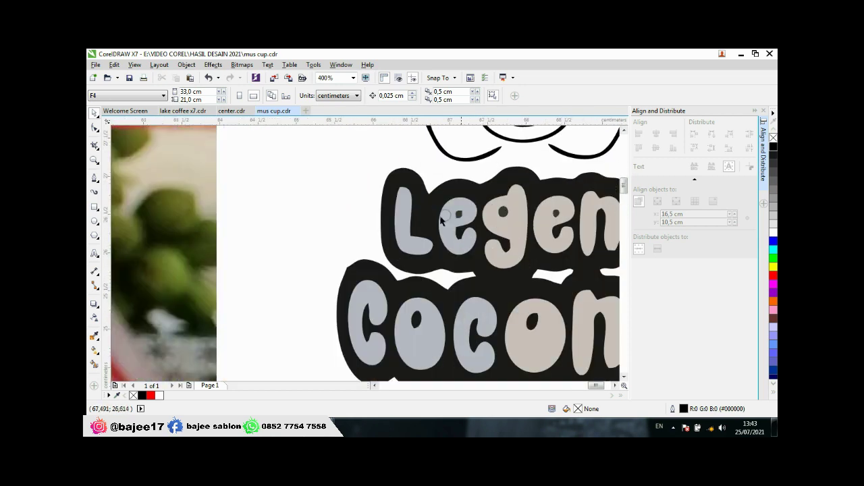
{"action": "left_click", "coordinate": [405, 227]}
{"action": "scroll", "coordinate": [424, 241], "scroll_direction": "down", "scroll_amount": 1}
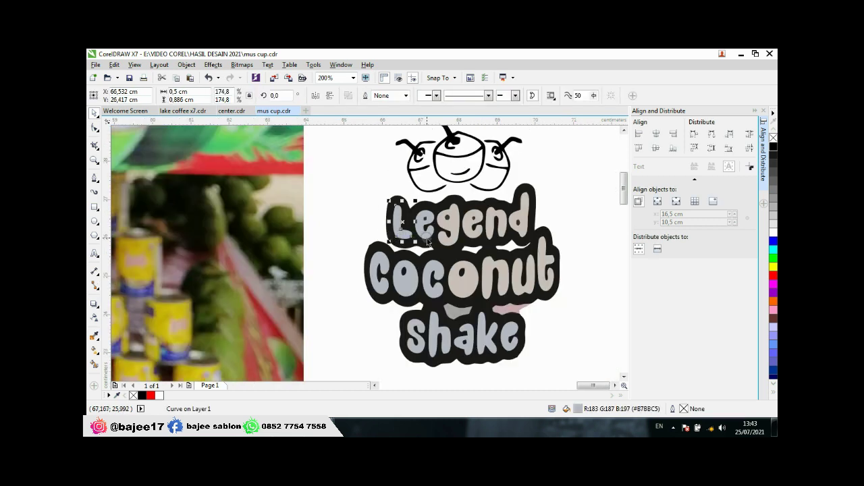
{"action": "key", "text": "Escape"}
{"action": "scroll", "coordinate": [426, 238], "scroll_direction": "up", "scroll_amount": 1}
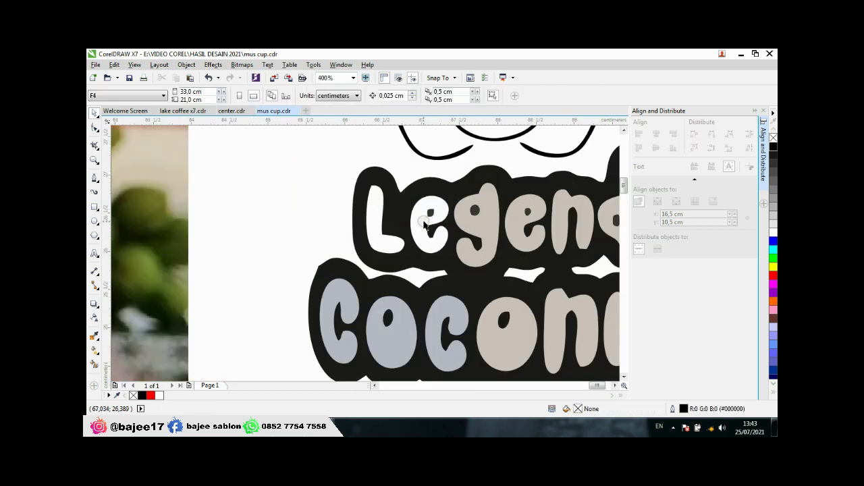
{"action": "left_click", "coordinate": [431, 213]}
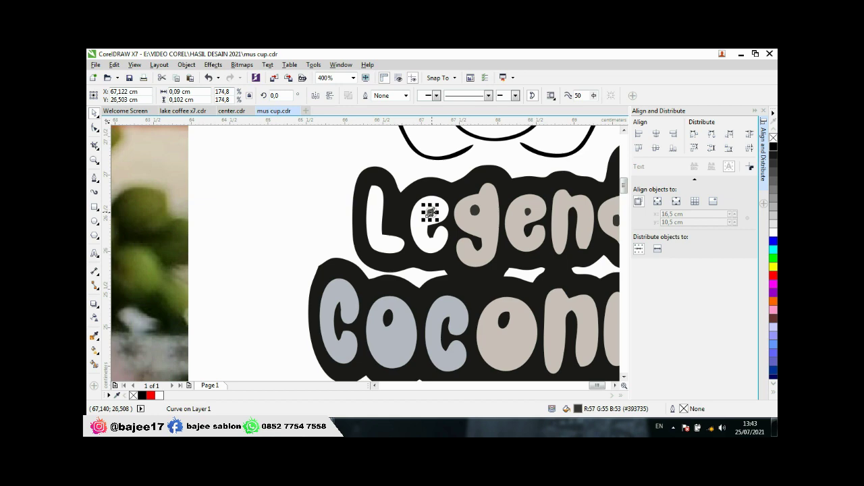
{"action": "left_click", "coordinate": [774, 147]}
{"action": "scroll", "coordinate": [489, 231], "scroll_direction": "down", "scroll_amount": 1}
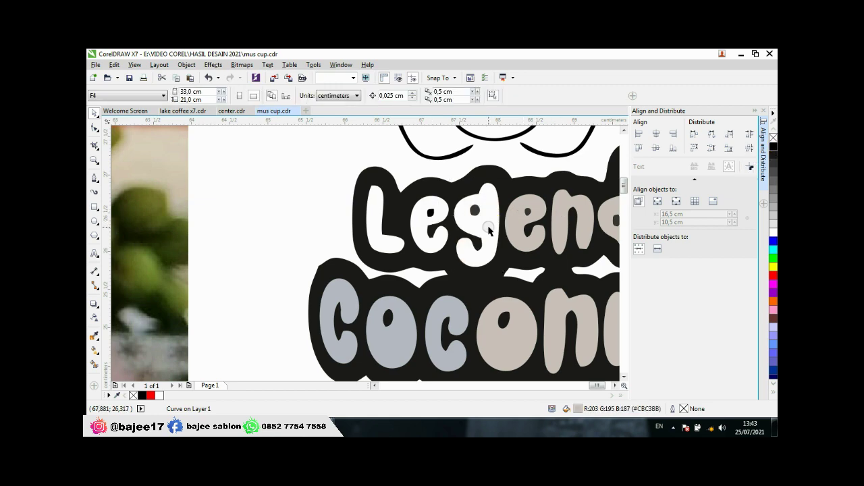
{"action": "left_click", "coordinate": [517, 225]}
{"action": "scroll", "coordinate": [503, 230], "scroll_direction": "down", "scroll_amount": 1}
{"action": "scroll", "coordinate": [534, 209], "scroll_direction": "up", "scroll_amount": 2}
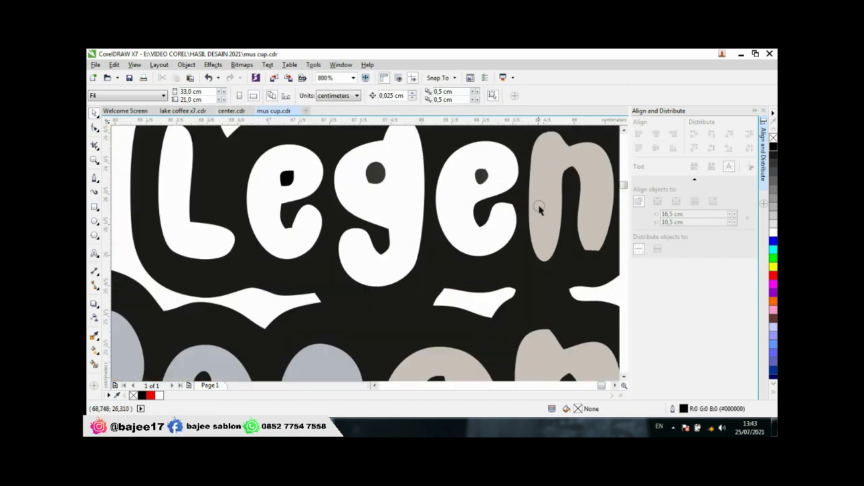
{"action": "left_click", "coordinate": [544, 202]}
{"action": "scroll", "coordinate": [544, 202], "scroll_direction": "down", "scroll_amount": 2}
{"action": "scroll", "coordinate": [516, 200], "scroll_direction": "up", "scroll_amount": 2}
{"action": "scroll", "coordinate": [515, 201], "scroll_direction": "down", "scroll_amount": 3}
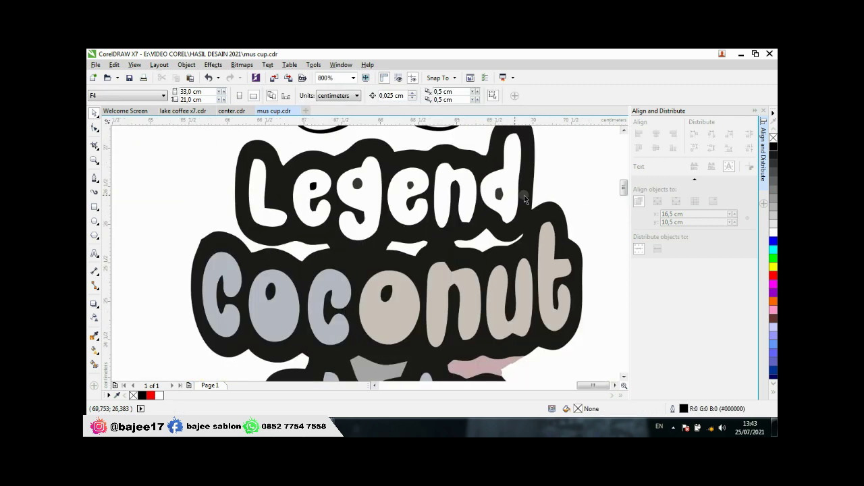
{"action": "scroll", "coordinate": [414, 234], "scroll_direction": "up", "scroll_amount": 3}
{"action": "left_click", "coordinate": [442, 268]}
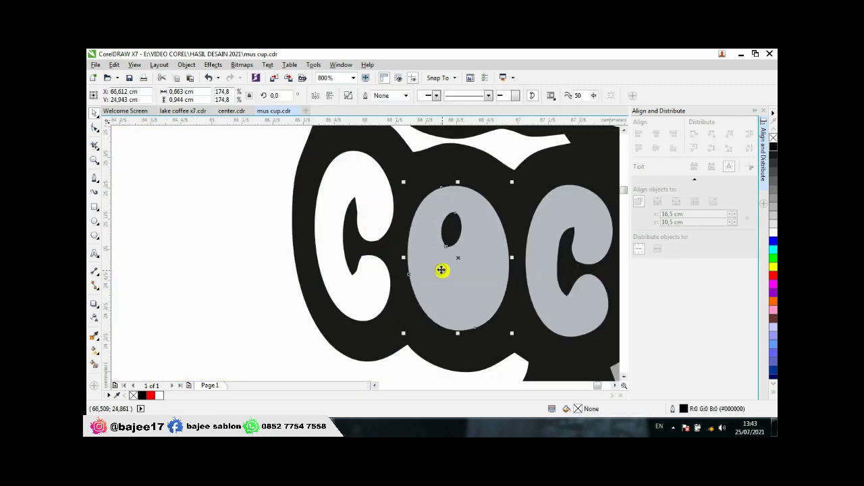
{"action": "key", "text": "Delete"}
{"action": "scroll", "coordinate": [442, 268], "scroll_direction": "down", "scroll_amount": 2}
{"action": "scroll", "coordinate": [449, 267], "scroll_direction": "up", "scroll_amount": 1}
{"action": "left_click", "coordinate": [454, 266]}
{"action": "left_click", "coordinate": [505, 253]}
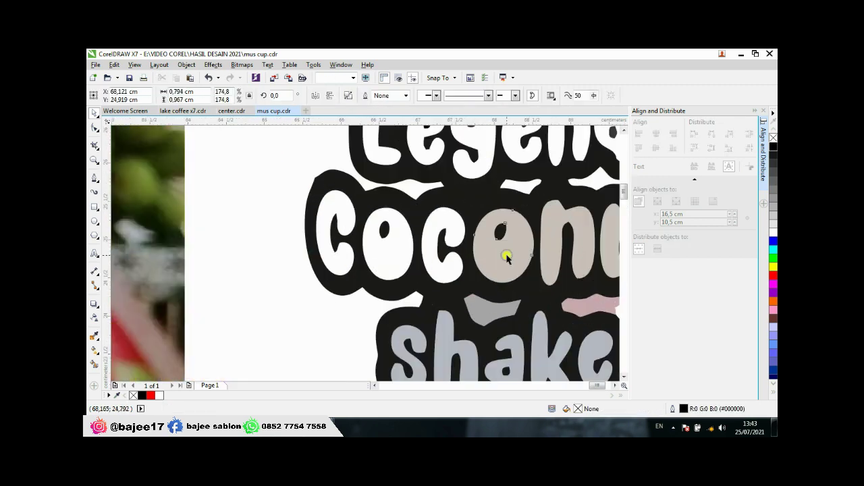
{"action": "scroll", "coordinate": [506, 253], "scroll_direction": "down", "scroll_amount": 2}
{"action": "scroll", "coordinate": [511, 245], "scroll_direction": "up", "scroll_amount": 3}
{"action": "key", "text": "Delete"}
{"action": "scroll", "coordinate": [459, 216], "scroll_direction": "down", "scroll_amount": 1}
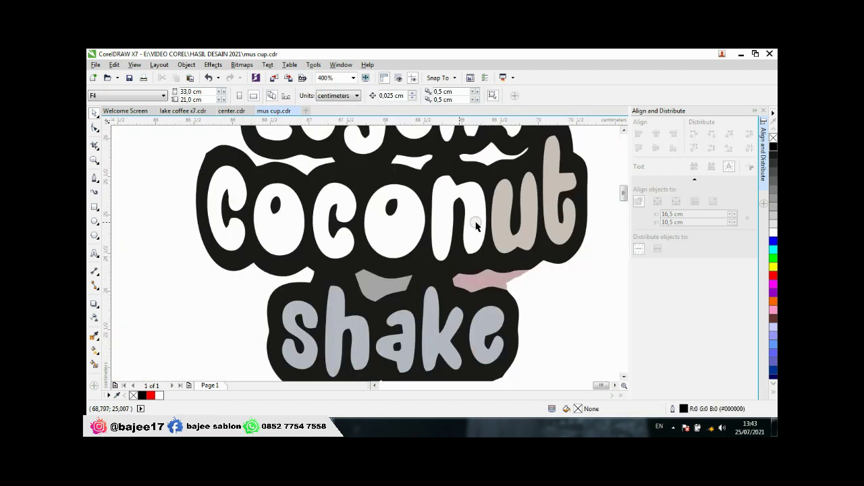
{"action": "left_click", "coordinate": [500, 223]}
{"action": "key", "text": "Delete"}
{"action": "left_click", "coordinate": [549, 205]}
{"action": "key", "text": "Delete"}
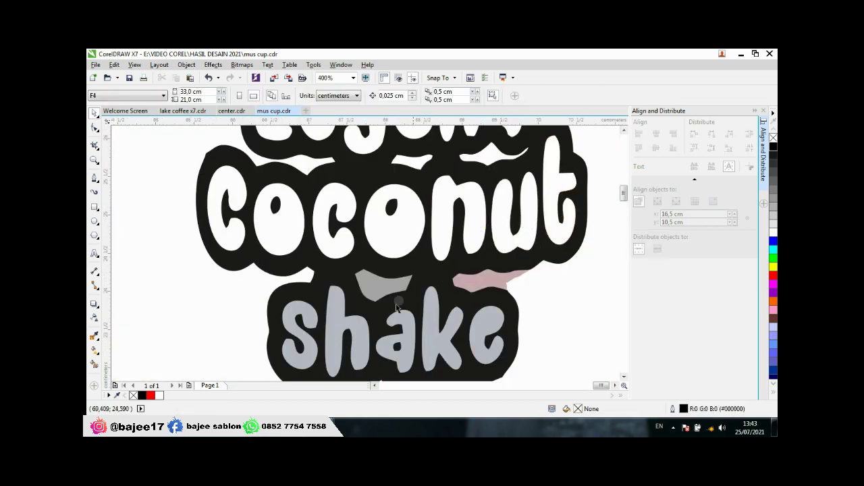
{"action": "left_click", "coordinate": [307, 342]}
{"action": "key", "text": "Delete"}
{"action": "left_click", "coordinate": [337, 328]}
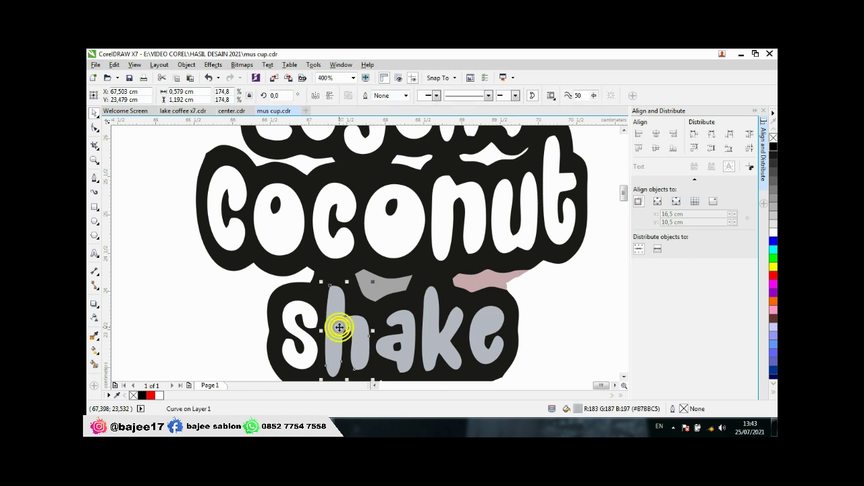
{"action": "key", "text": "Delete"}
{"action": "left_click", "coordinate": [408, 328]}
{"action": "key", "text": "Delete"}
{"action": "left_click", "coordinate": [434, 319]}
{"action": "key", "text": "Delete"}
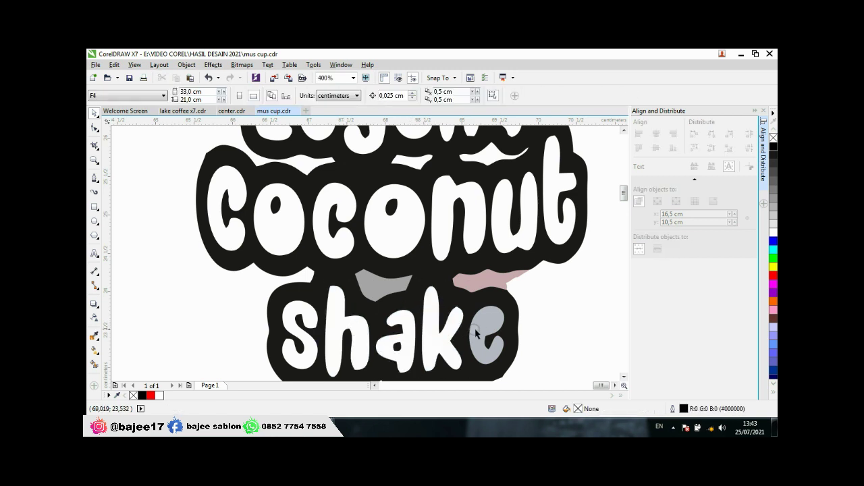
{"action": "scroll", "coordinate": [497, 305], "scroll_direction": "down", "scroll_amount": 2}
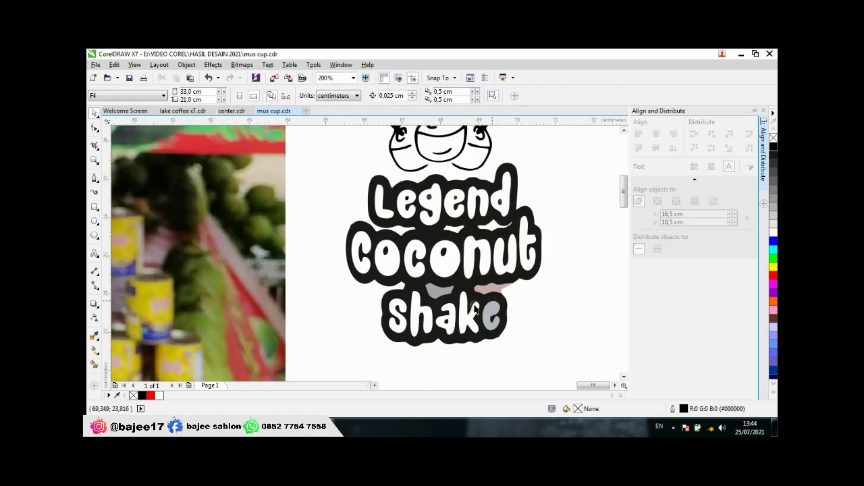
{"action": "scroll", "coordinate": [475, 310], "scroll_direction": "down", "scroll_amount": 1}
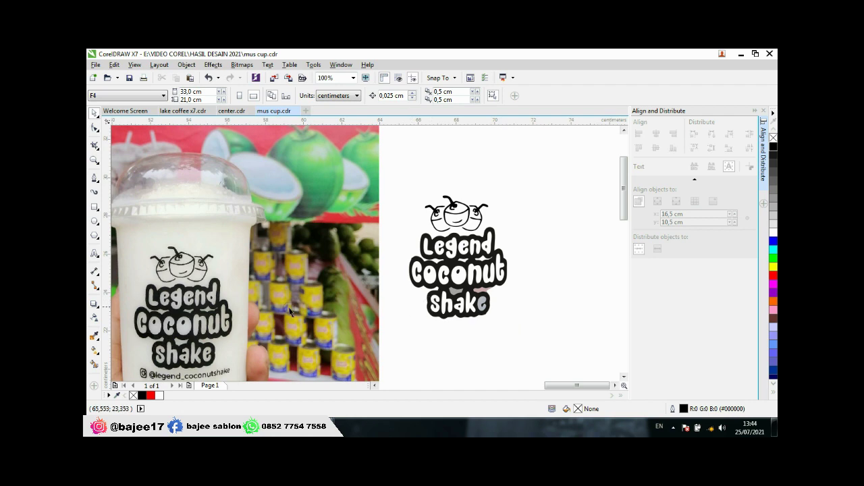
{"action": "scroll", "coordinate": [200, 359], "scroll_direction": "up", "scroll_amount": 1}
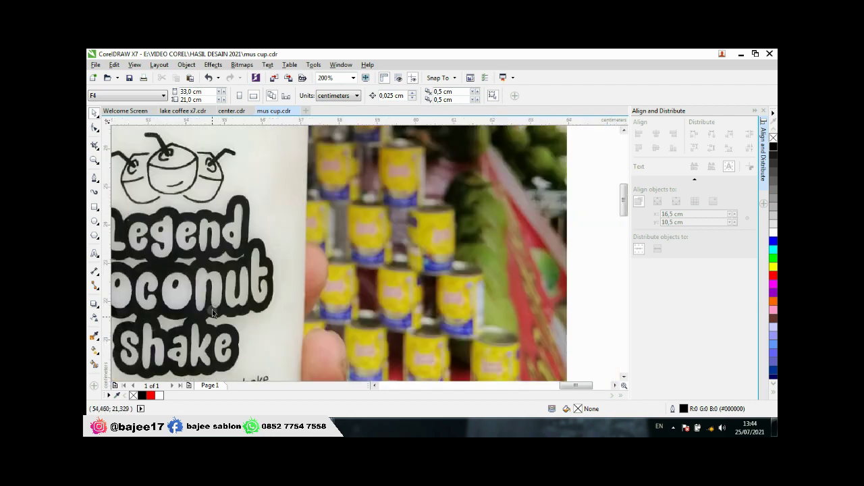
{"action": "scroll", "coordinate": [192, 318], "scroll_direction": "down", "scroll_amount": 1}
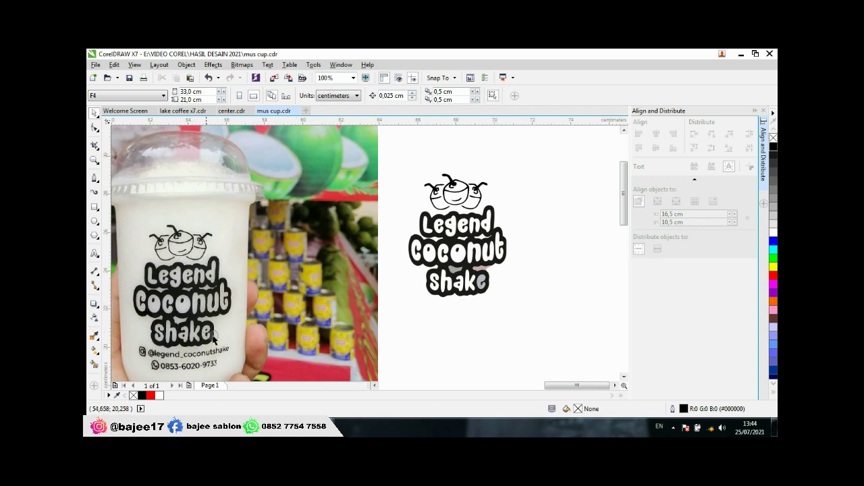
{"action": "scroll", "coordinate": [481, 283], "scroll_direction": "up", "scroll_amount": 3}
{"action": "scroll", "coordinate": [506, 261], "scroll_direction": "down", "scroll_amount": 2}
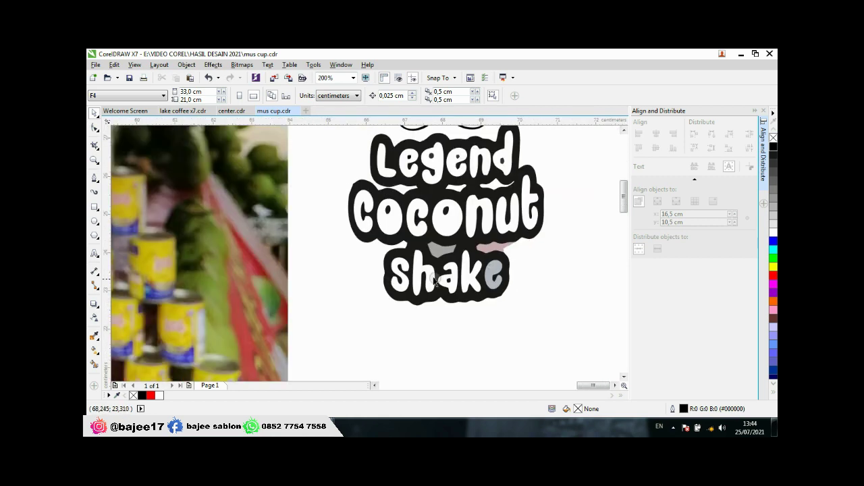
Step: Delete the grey fragment above Shake and the grey patch covering its e
{"action": "scroll", "coordinate": [457, 262], "scroll_direction": "up", "scroll_amount": 2}
{"action": "left_click", "coordinate": [390, 236]}
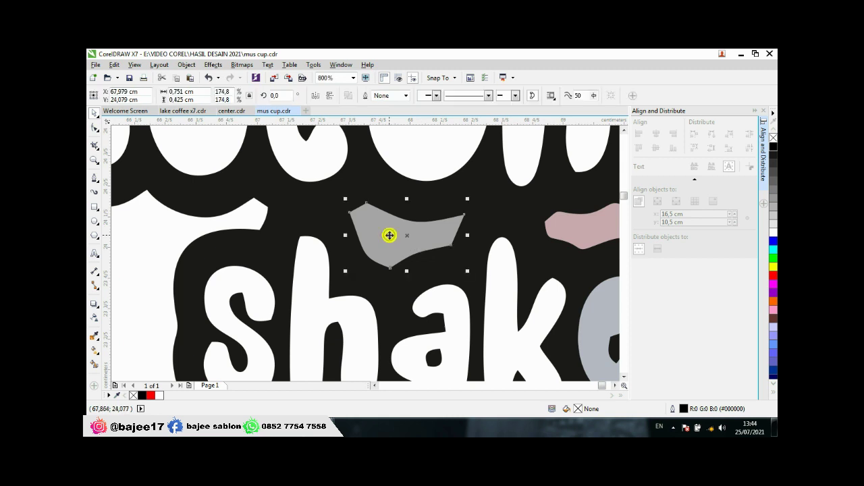
{"action": "key", "text": "Delete"}
{"action": "scroll", "coordinate": [540, 247], "scroll_direction": "down", "scroll_amount": 2}
{"action": "left_click", "coordinate": [540, 260]}
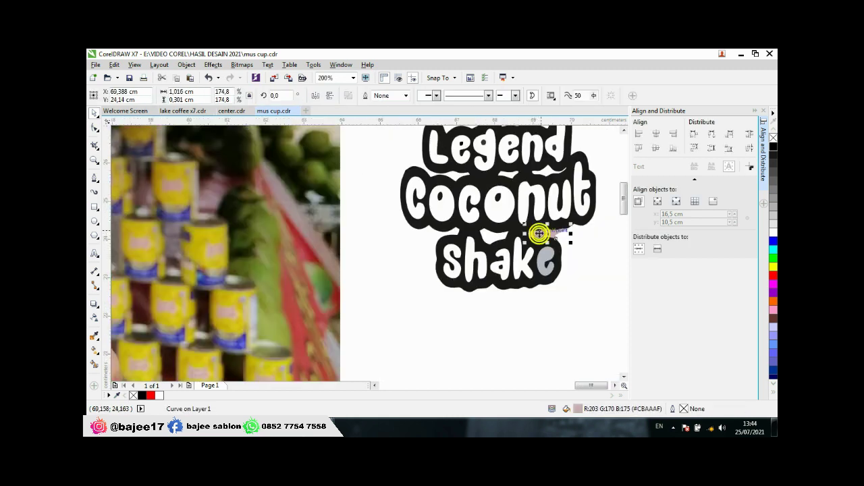
{"action": "key", "text": "Escape"}
{"action": "left_click", "coordinate": [545, 262]}
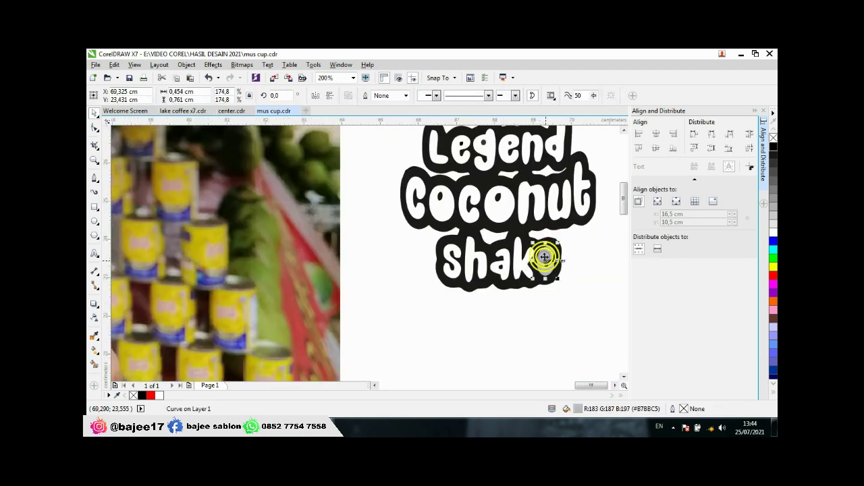
{"action": "key", "text": "Delete"}
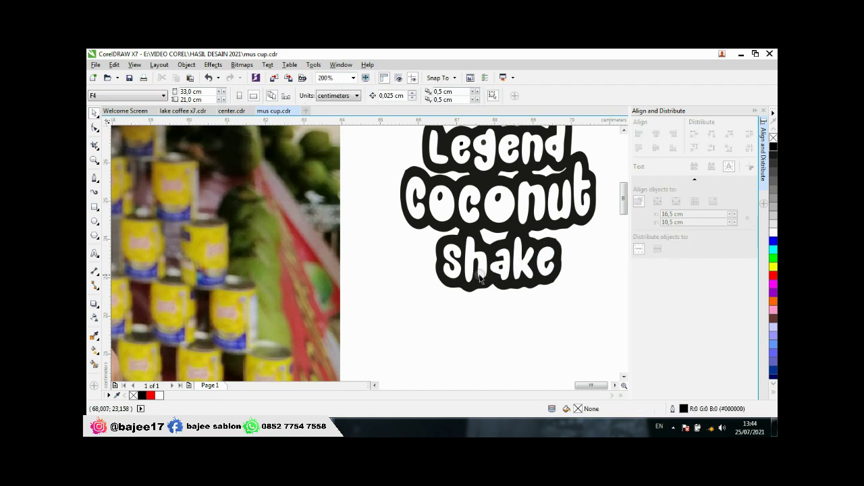
{"action": "scroll", "coordinate": [419, 264], "scroll_direction": "down", "scroll_amount": 1}
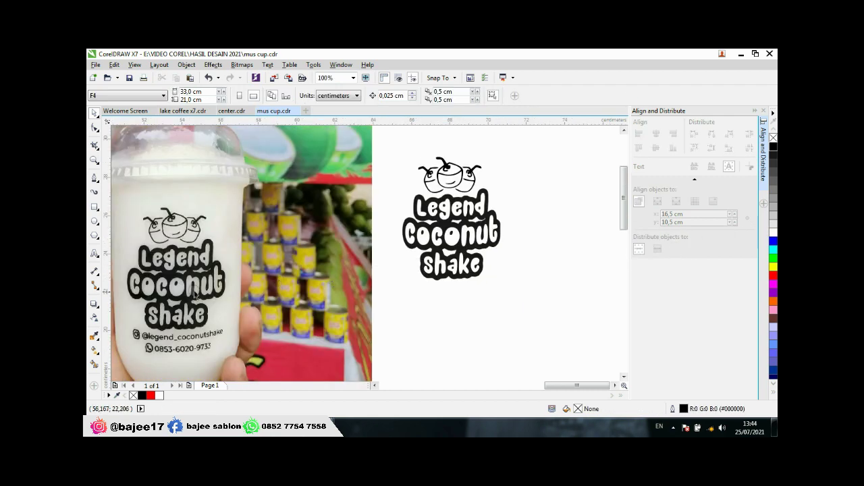
{"action": "scroll", "coordinate": [450, 200], "scroll_direction": "up", "scroll_amount": 2}
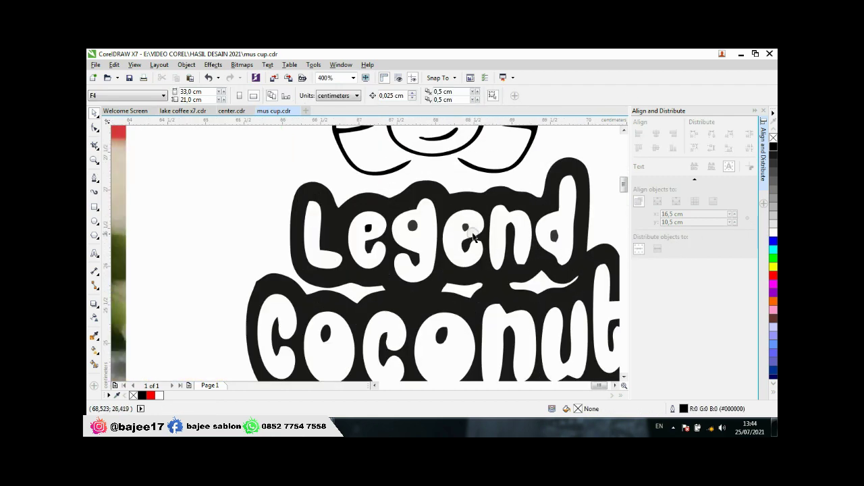
Step: Move the small dot inside the e of Shake lower
{"action": "left_click", "coordinate": [465, 228]}
{"action": "scroll", "coordinate": [463, 226], "scroll_direction": "down", "scroll_amount": 2}
{"action": "scroll", "coordinate": [461, 231], "scroll_direction": "up", "scroll_amount": 1}
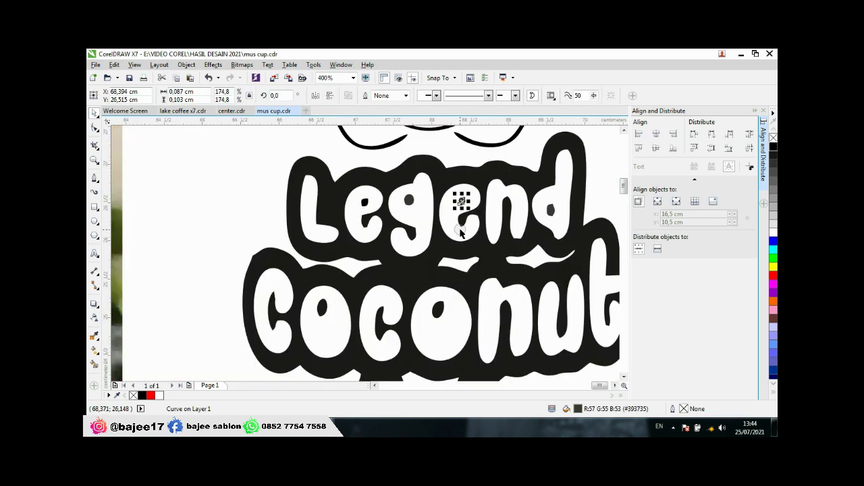
{"action": "scroll", "coordinate": [461, 231], "scroll_direction": "down", "scroll_amount": 1}
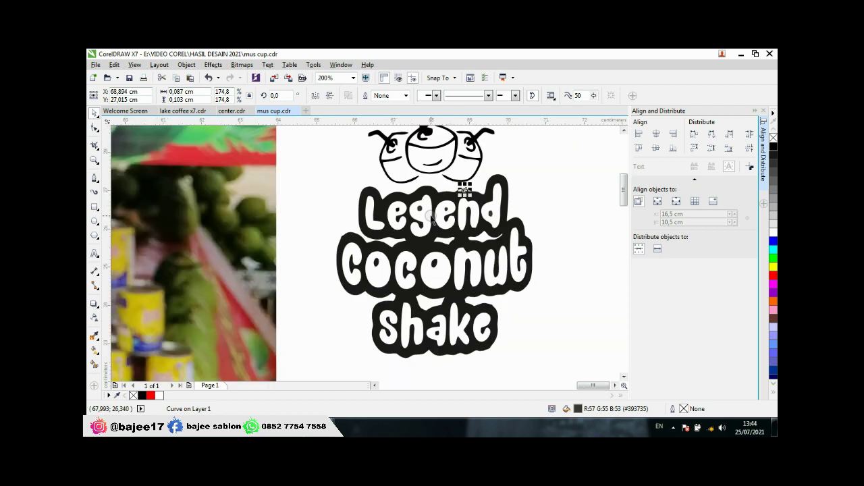
{"action": "left_click", "coordinate": [464, 190]}
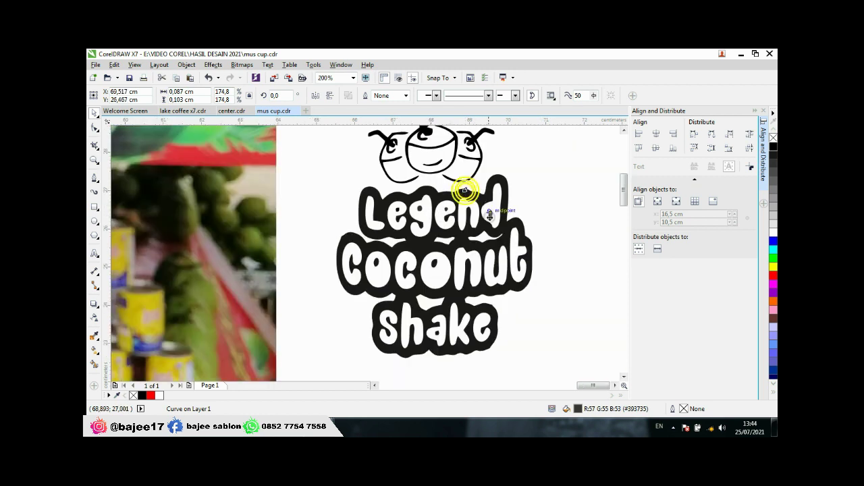
{"action": "left_click", "coordinate": [483, 318]}
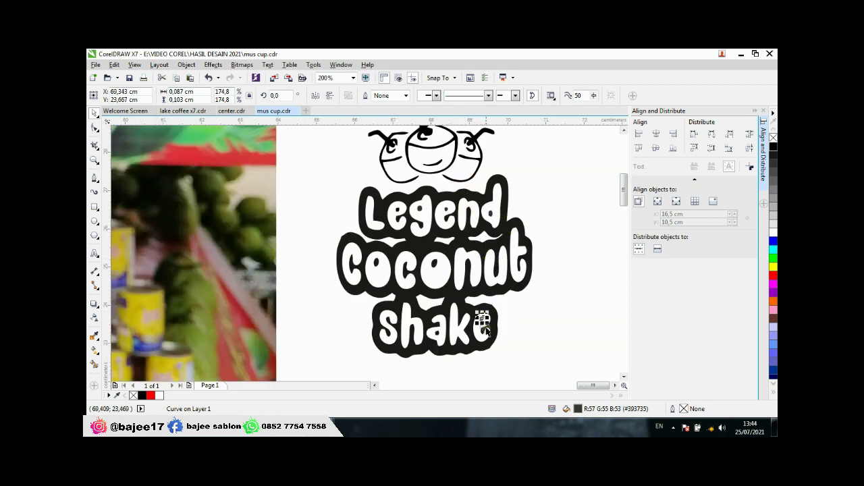
{"action": "scroll", "coordinate": [478, 310], "scroll_direction": "up", "scroll_amount": 3}
{"action": "left_click_drag", "start_coordinate": [468, 257], "coordinate": [468, 284]}
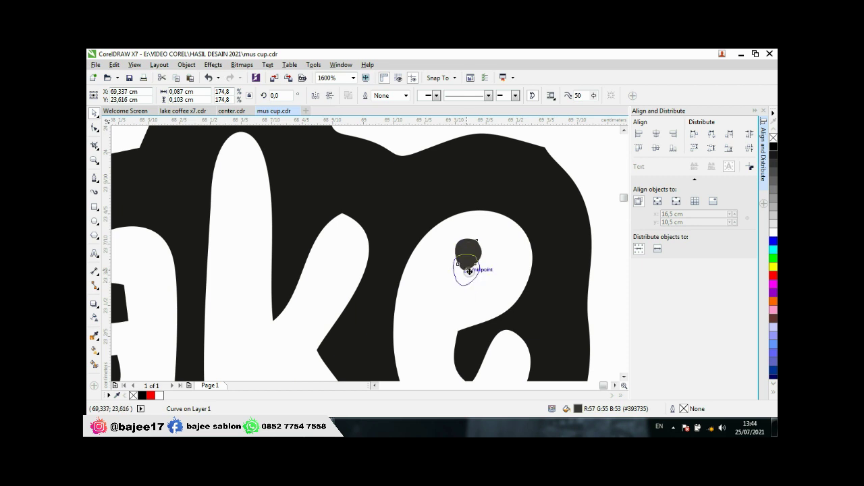
{"action": "scroll", "coordinate": [494, 258], "scroll_direction": "down", "scroll_amount": 2}
{"action": "left_click", "coordinate": [543, 262]}
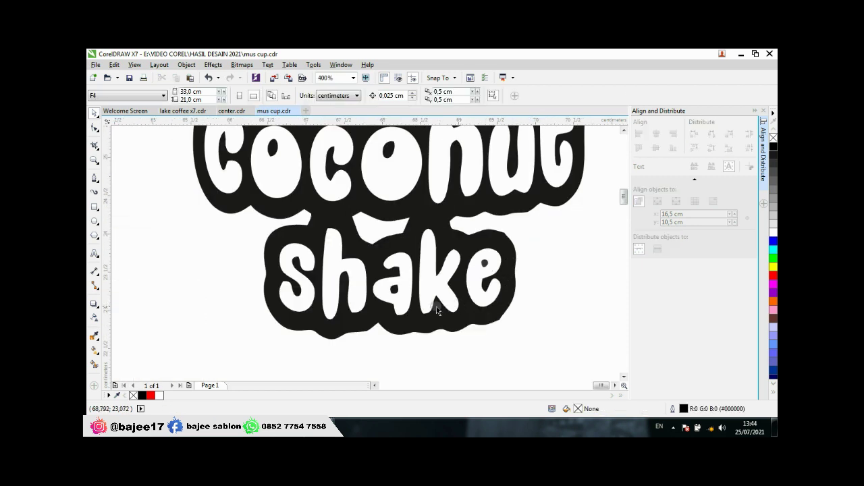
Step: Make the outline shape behind the lettering pure black
{"action": "scroll", "coordinate": [436, 306], "scroll_direction": "down", "scroll_amount": 2}
{"action": "scroll", "coordinate": [392, 242], "scroll_direction": "up", "scroll_amount": 3}
{"action": "scroll", "coordinate": [392, 241], "scroll_direction": "down", "scroll_amount": 3}
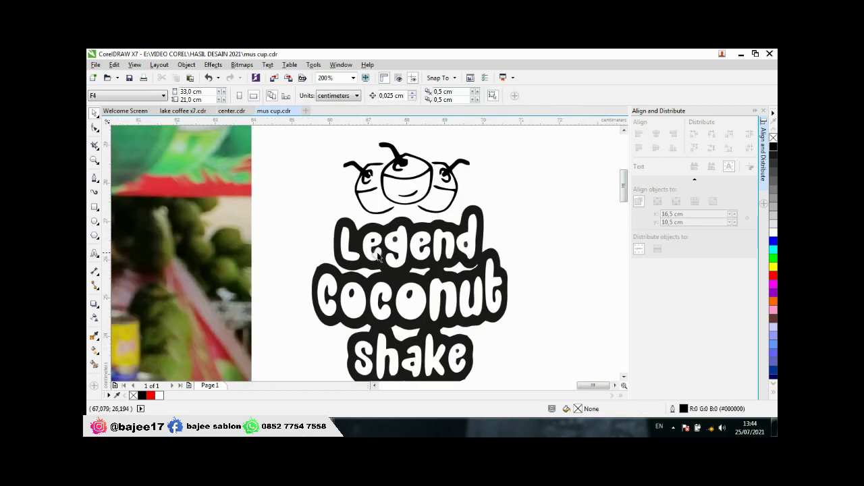
{"action": "scroll", "coordinate": [358, 243], "scroll_direction": "up", "scroll_amount": 2}
{"action": "left_click", "coordinate": [383, 220]}
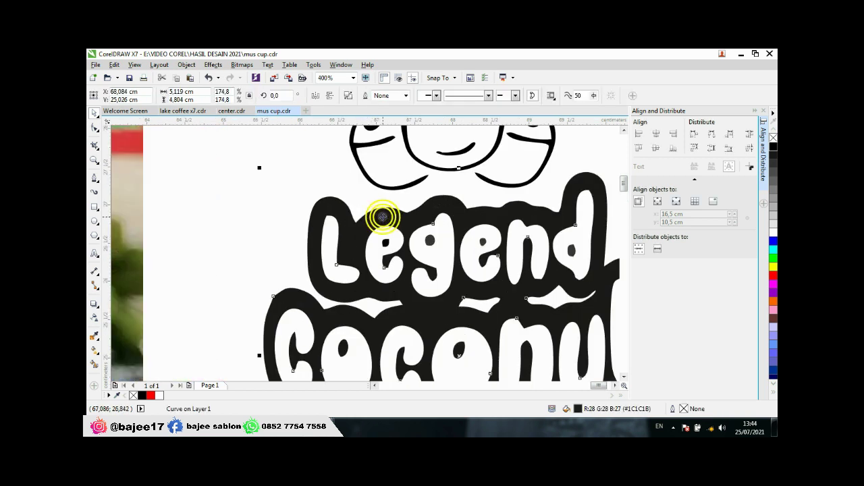
{"action": "left_click", "coordinate": [773, 146]}
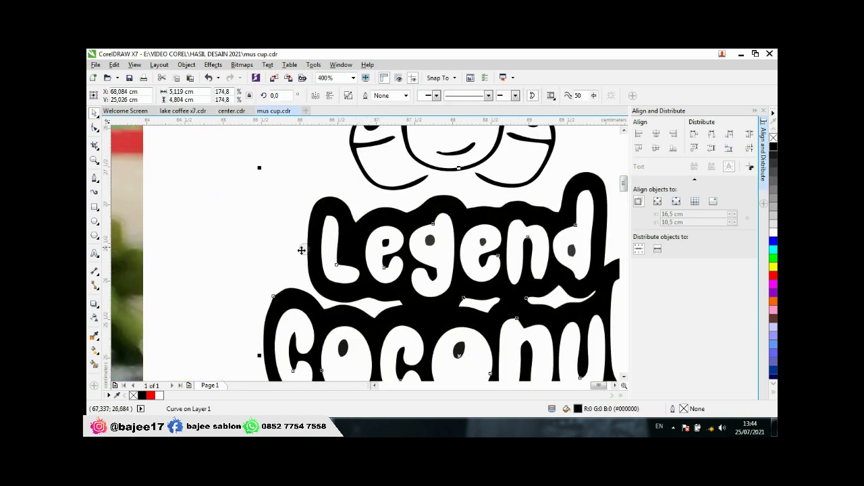
{"action": "left_click", "coordinate": [266, 247]}
Step: Check the letter dots in Legend and fill an o-dot in Coconut solid black
{"action": "left_click", "coordinate": [429, 242]}
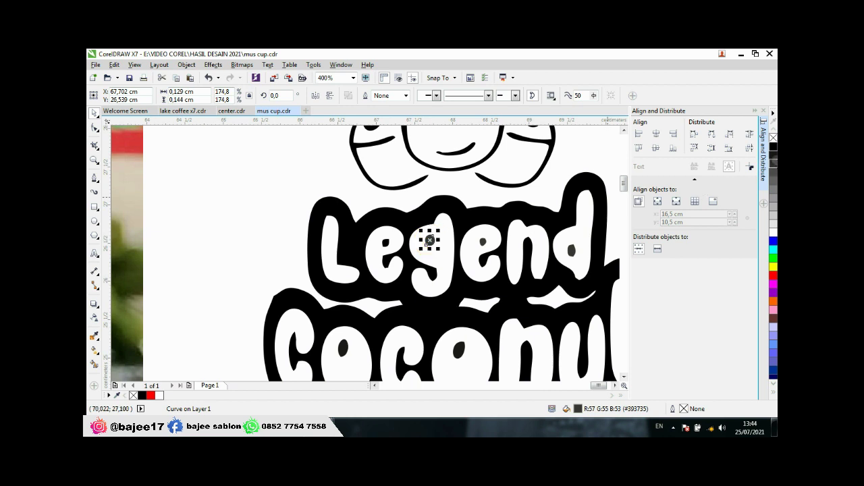
{"action": "left_click", "coordinate": [481, 241]}
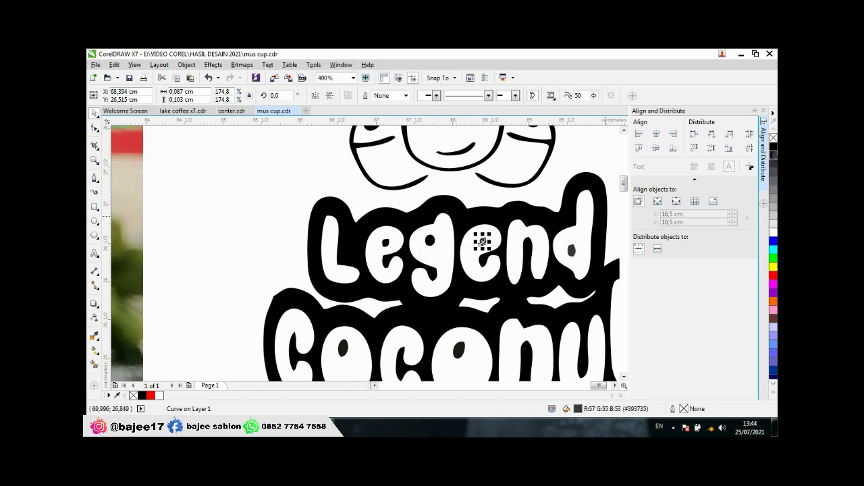
{"action": "left_click", "coordinate": [571, 251]}
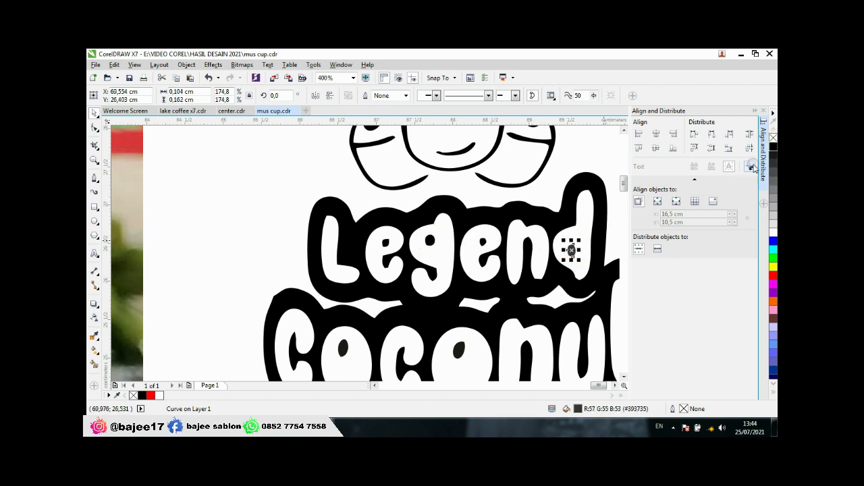
{"action": "scroll", "coordinate": [574, 257], "scroll_direction": "down", "scroll_amount": 2}
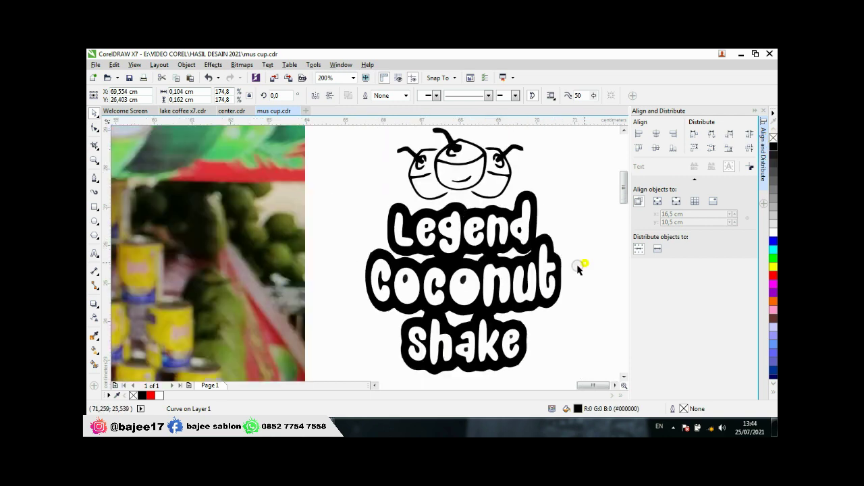
{"action": "left_click", "coordinate": [579, 268]}
{"action": "scroll", "coordinate": [407, 287], "scroll_direction": "up", "scroll_amount": 3}
{"action": "left_click", "coordinate": [418, 251]}
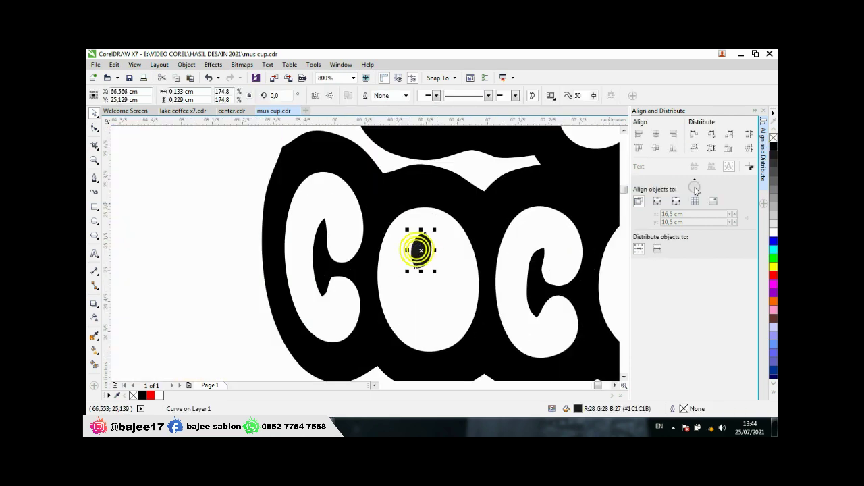
{"action": "left_click", "coordinate": [773, 146]}
Step: Inspect the remaining letter dots in Coconut and Shake, then clear the selection
{"action": "scroll", "coordinate": [410, 247], "scroll_direction": "down", "scroll_amount": 3}
{"action": "scroll", "coordinate": [409, 247], "scroll_direction": "up", "scroll_amount": 3}
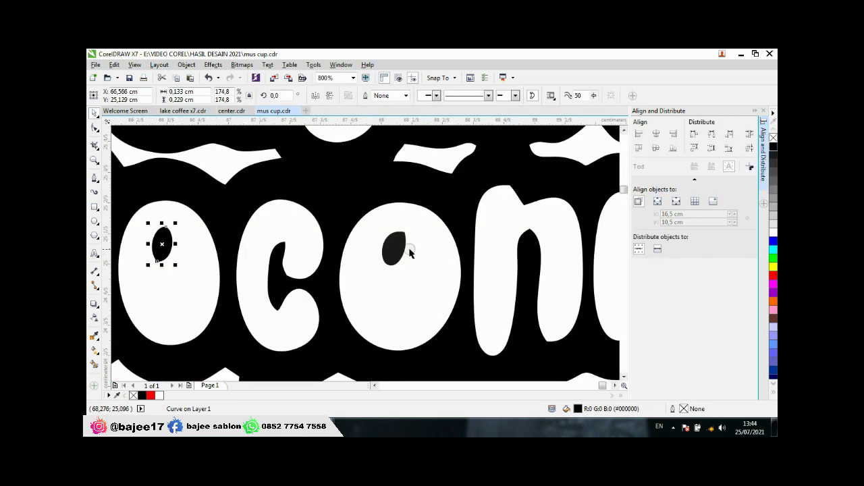
{"action": "left_click", "coordinate": [399, 244]}
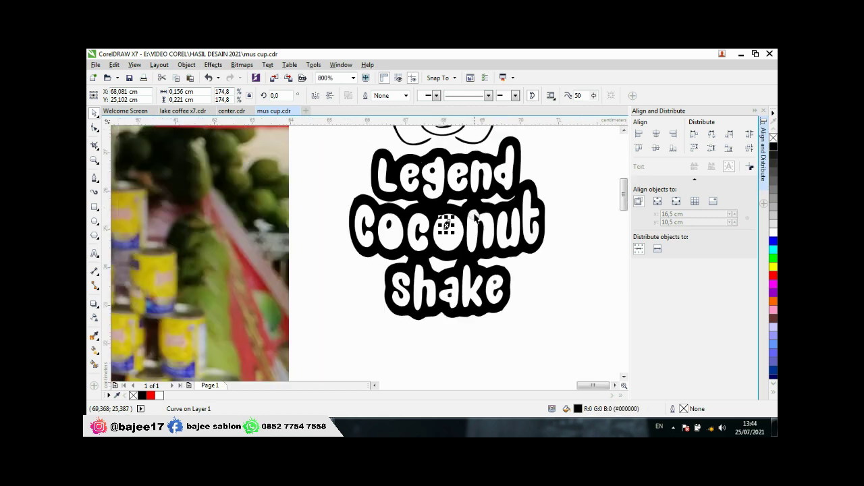
{"action": "scroll", "coordinate": [412, 284], "scroll_direction": "down", "scroll_amount": 2}
{"action": "scroll", "coordinate": [416, 297], "scroll_direction": "up", "scroll_amount": 2}
{"action": "left_click", "coordinate": [420, 295]}
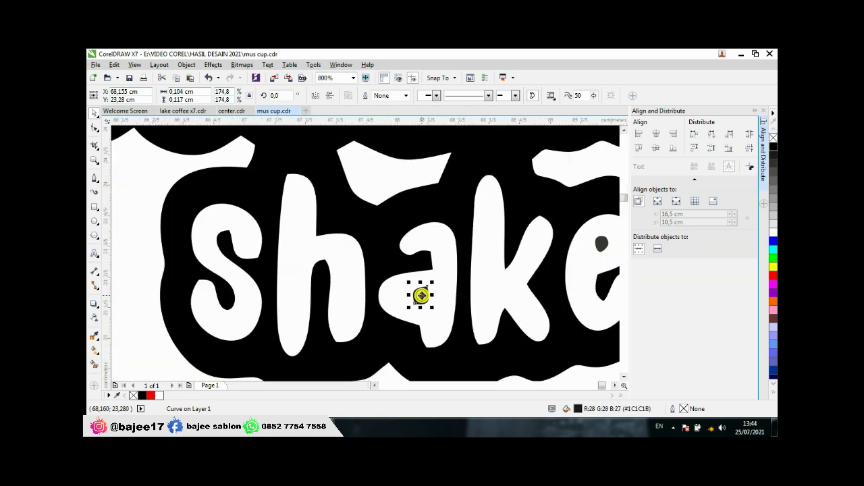
{"action": "scroll", "coordinate": [541, 260], "scroll_direction": "down", "scroll_amount": 1}
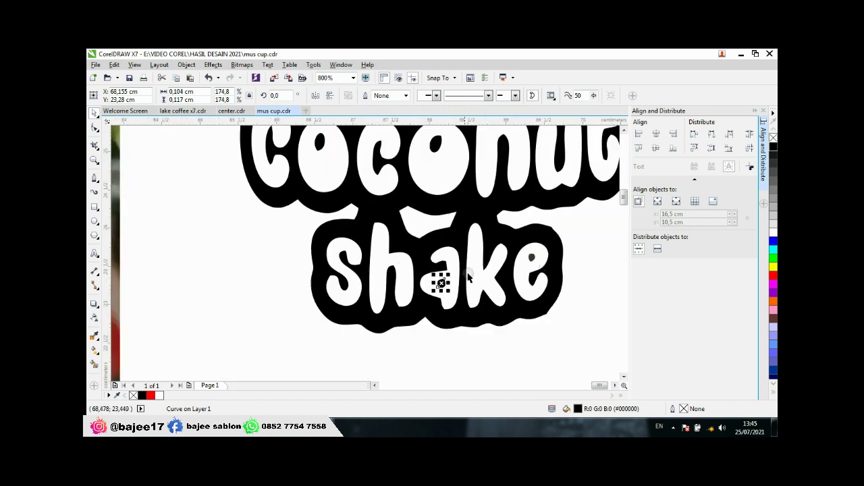
{"action": "scroll", "coordinate": [540, 260], "scroll_direction": "up", "scroll_amount": 2}
{"action": "left_click", "coordinate": [487, 249]}
{"action": "scroll", "coordinate": [513, 262], "scroll_direction": "down", "scroll_amount": 2}
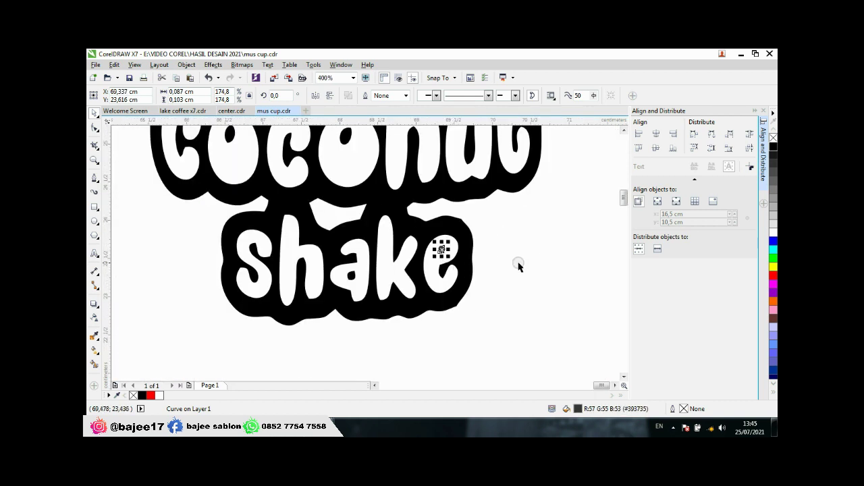
{"action": "left_click", "coordinate": [499, 245]}
{"action": "scroll", "coordinate": [361, 328], "scroll_direction": "down", "scroll_amount": 2}
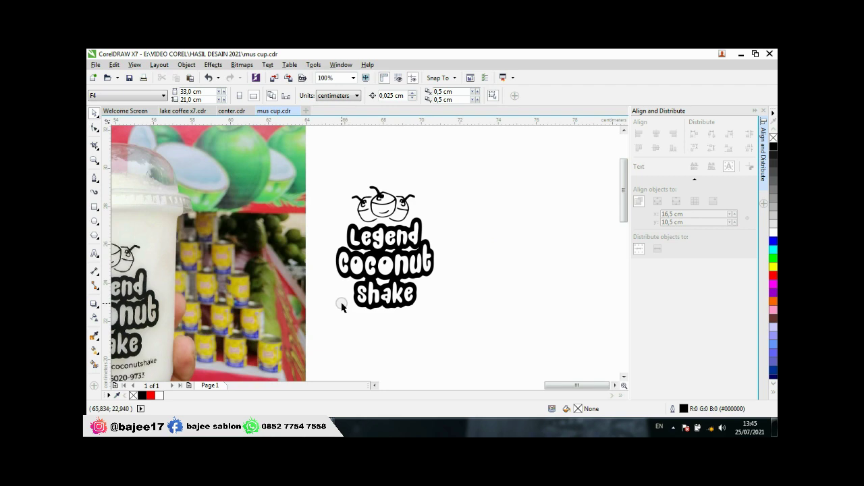
Step: Marquee-select all 13 logo pieces and group them with Ctrl+G
{"action": "scroll", "coordinate": [429, 283], "scroll_direction": "down", "scroll_amount": 1}
{"action": "scroll", "coordinate": [294, 319], "scroll_direction": "up", "scroll_amount": 1}
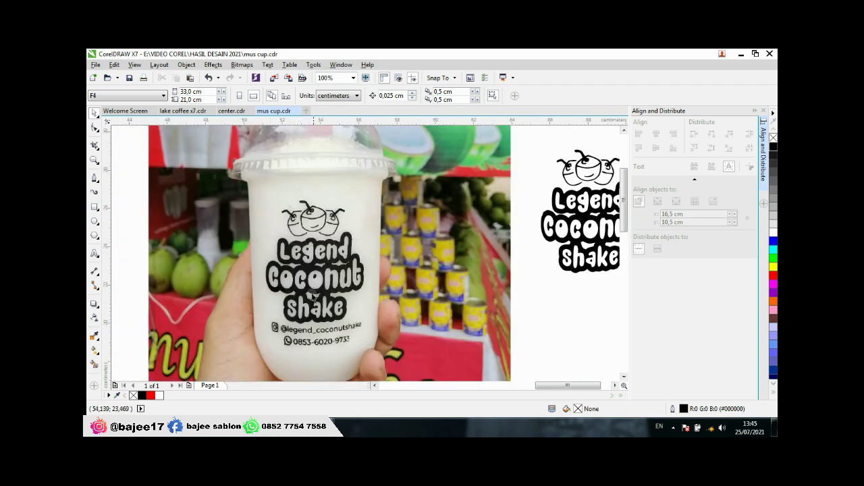
{"action": "scroll", "coordinate": [323, 339], "scroll_direction": "down", "scroll_amount": 1}
{"action": "scroll", "coordinate": [412, 319], "scroll_direction": "up", "scroll_amount": 1}
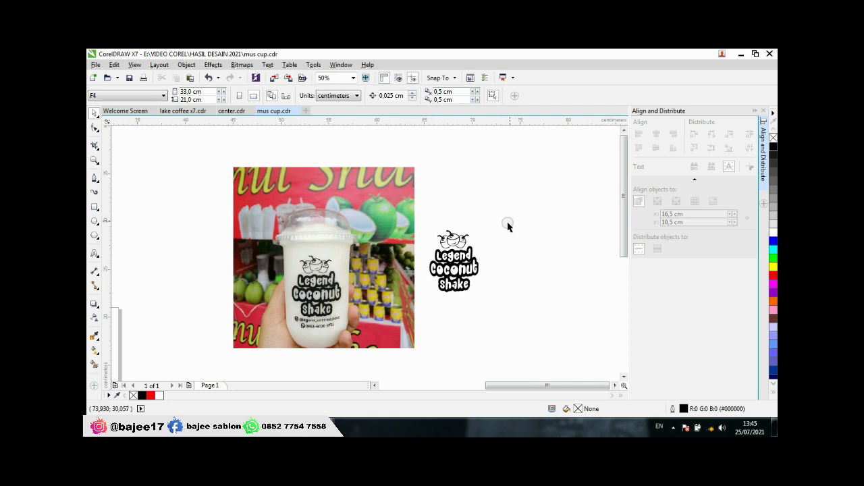
{"action": "scroll", "coordinate": [439, 267], "scroll_direction": "up", "scroll_amount": 1}
{"action": "scroll", "coordinate": [439, 267], "scroll_direction": "down", "scroll_amount": 1}
{"action": "scroll", "coordinate": [330, 308], "scroll_direction": "up", "scroll_amount": 1}
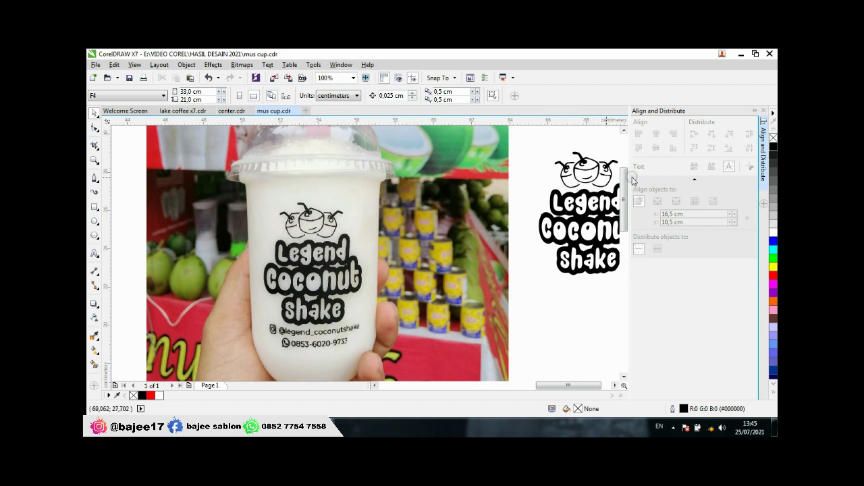
{"action": "scroll", "coordinate": [493, 226], "scroll_direction": "down", "scroll_amount": 1}
{"action": "scroll", "coordinate": [512, 230], "scroll_direction": "up", "scroll_amount": 1}
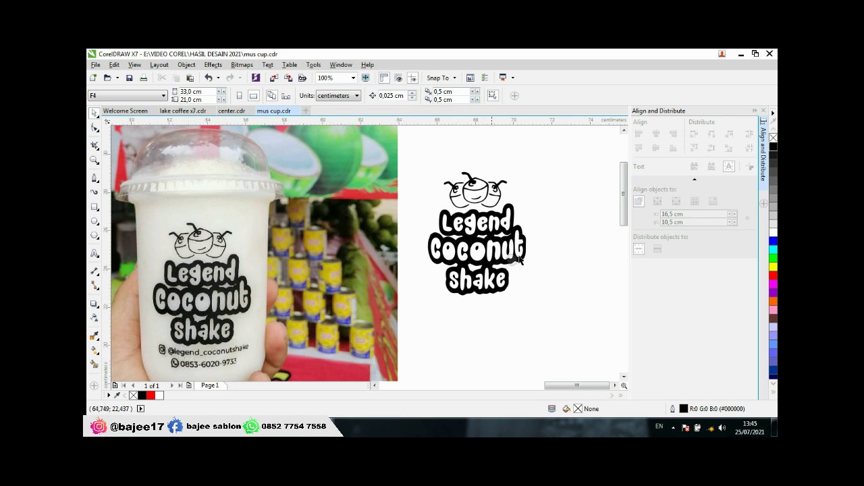
{"action": "left_click_drag", "start_coordinate": [571, 164], "coordinate": [395, 343]}
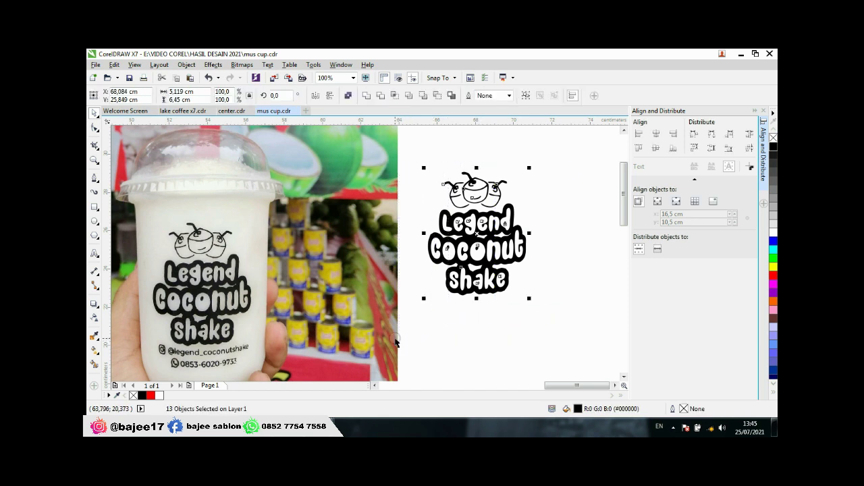
{"action": "key", "text": "ctrl+g"}
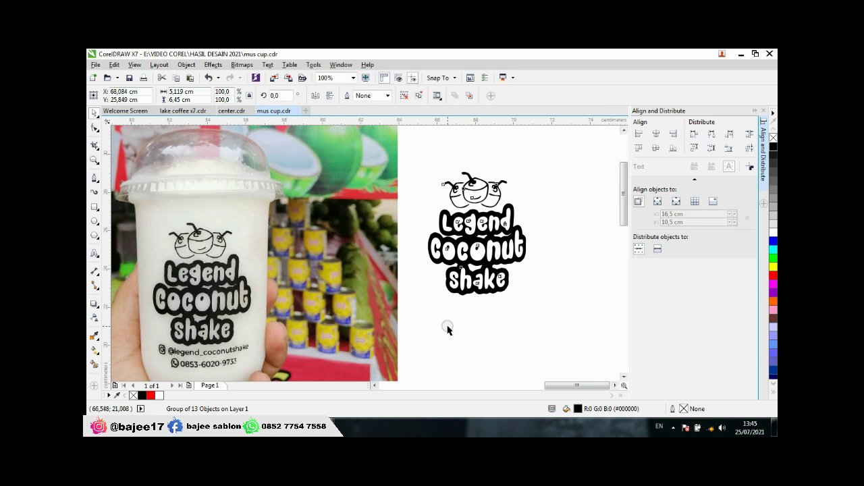
{"action": "left_click", "coordinate": [447, 328]}
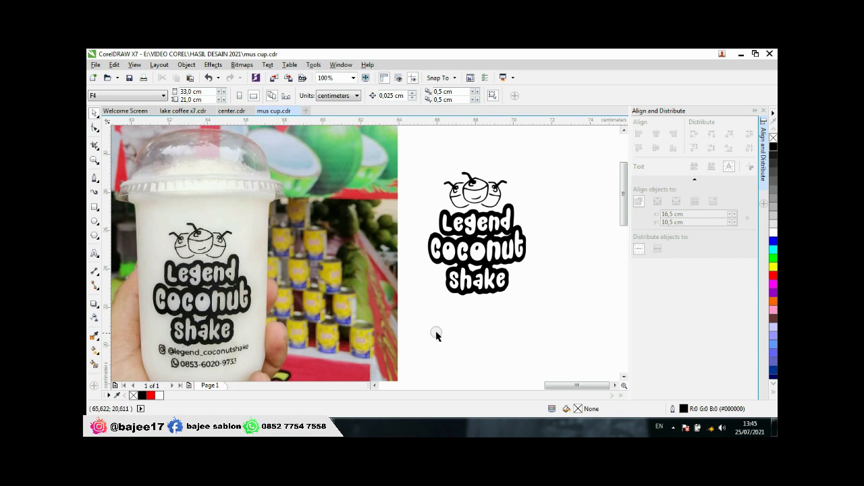
Step: Type the shop's Instagram handle as a text line below the logo
{"action": "left_click", "coordinate": [95, 253]}
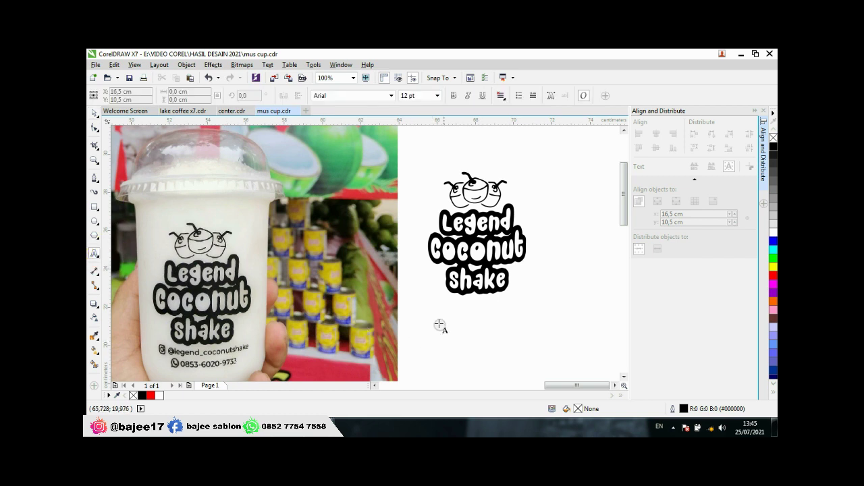
{"action": "left_click", "coordinate": [436, 319]}
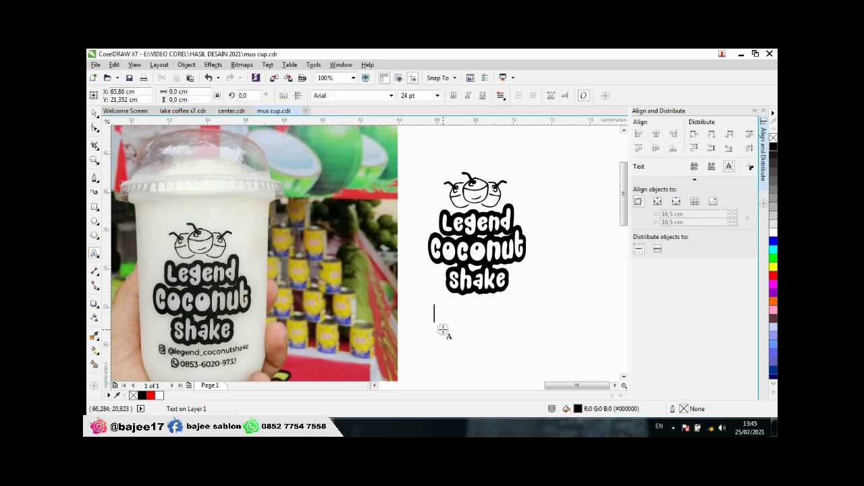
{"action": "type", "text": "@legend_coconutshake"}
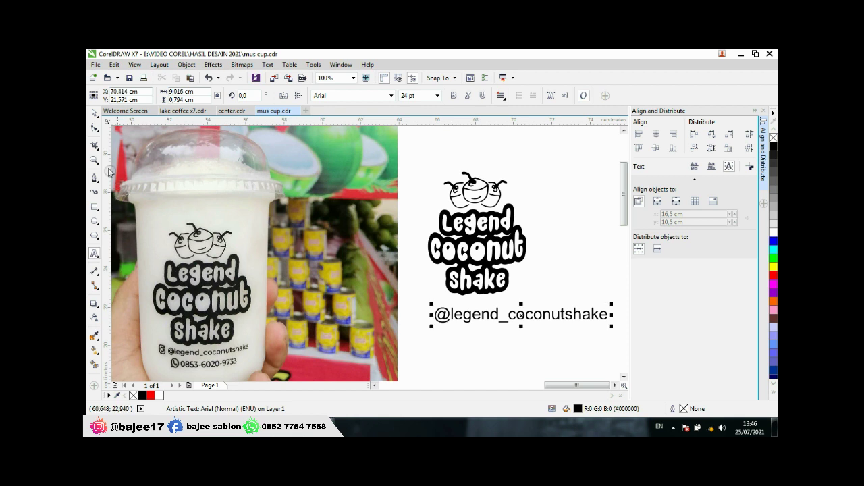
{"action": "left_click", "coordinate": [94, 112]}
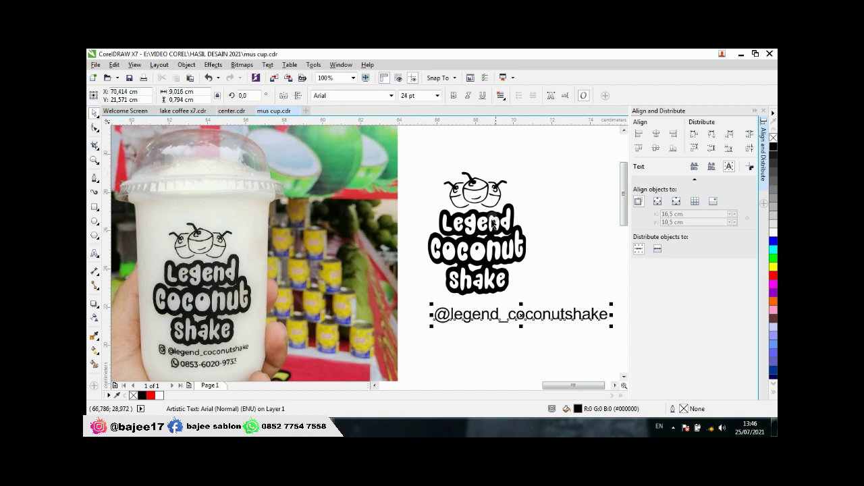
Step: Make the handle bold, scale it down, and move it just under the logo
{"action": "left_click", "coordinate": [452, 96]}
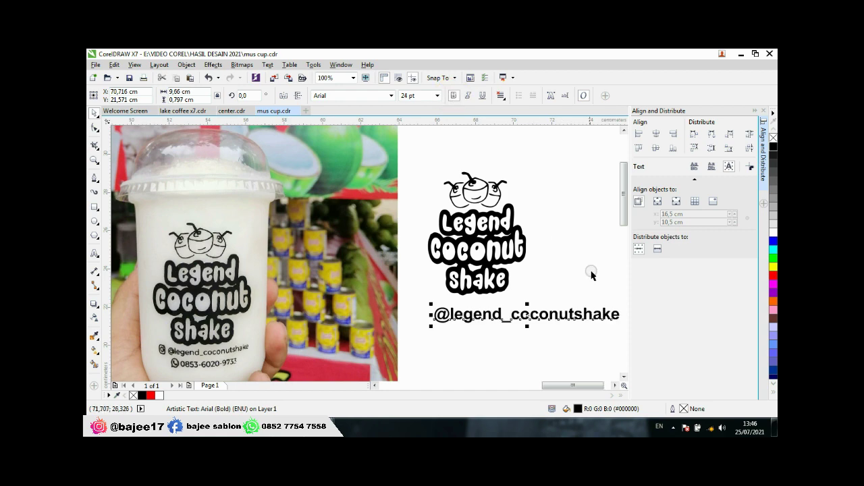
{"action": "scroll", "coordinate": [554, 297], "scroll_direction": "up", "scroll_amount": 1}
{"action": "scroll", "coordinate": [509, 323], "scroll_direction": "down", "scroll_amount": 1}
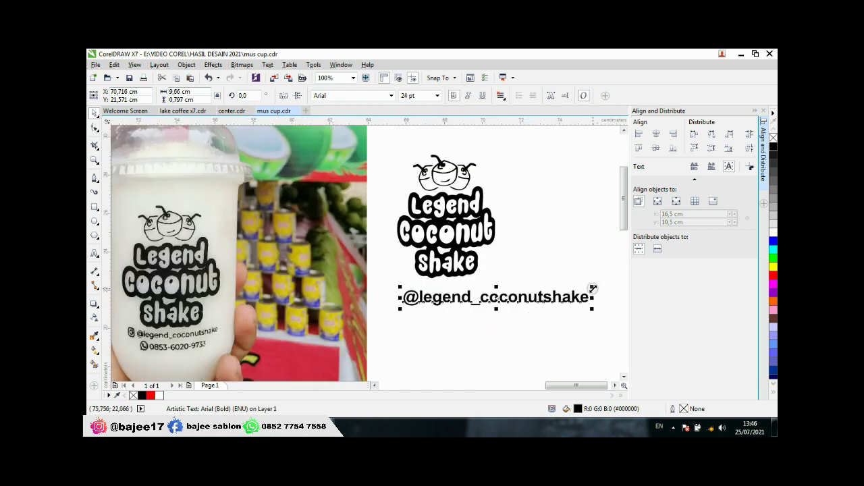
{"action": "left_click_drag", "start_coordinate": [594, 287], "coordinate": [531, 297]}
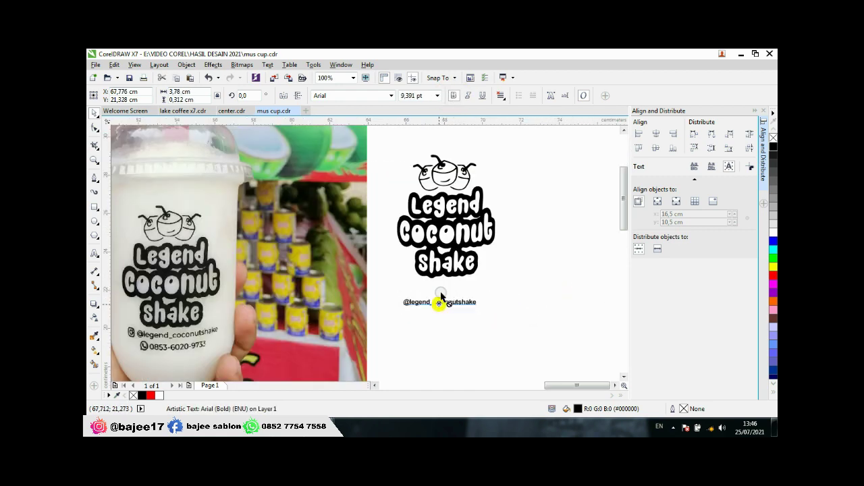
{"action": "left_click_drag", "start_coordinate": [440, 303], "coordinate": [507, 301]}
{"action": "scroll", "coordinate": [438, 321], "scroll_direction": "up", "scroll_amount": 1}
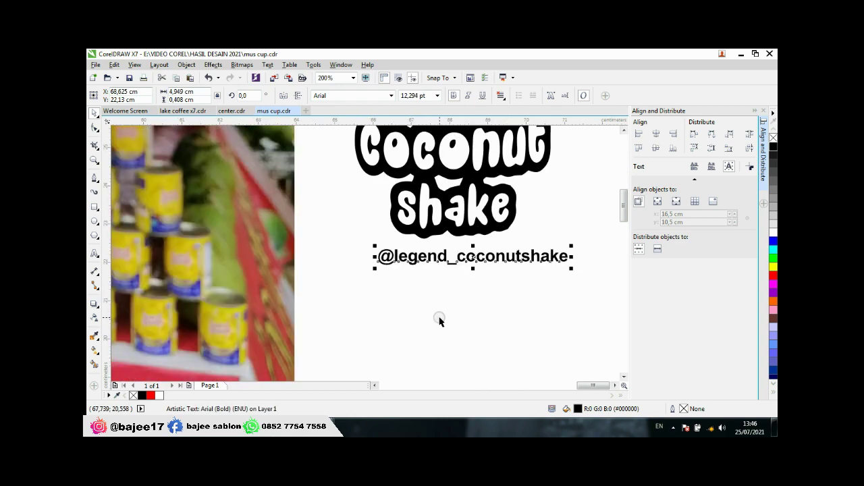
{"action": "scroll", "coordinate": [412, 305], "scroll_direction": "down", "scroll_amount": 1}
Step: Type the shop's phone number as a new text line beneath the handle
{"action": "left_click", "coordinate": [95, 254]}
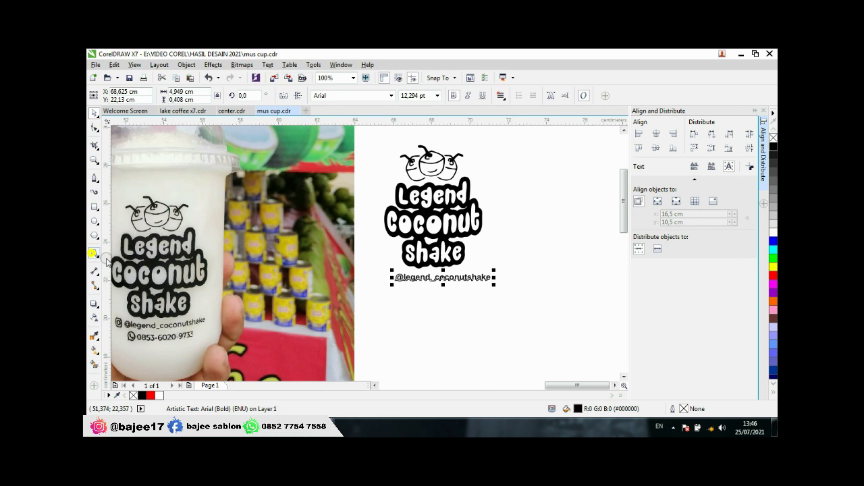
{"action": "left_click", "coordinate": [406, 297]}
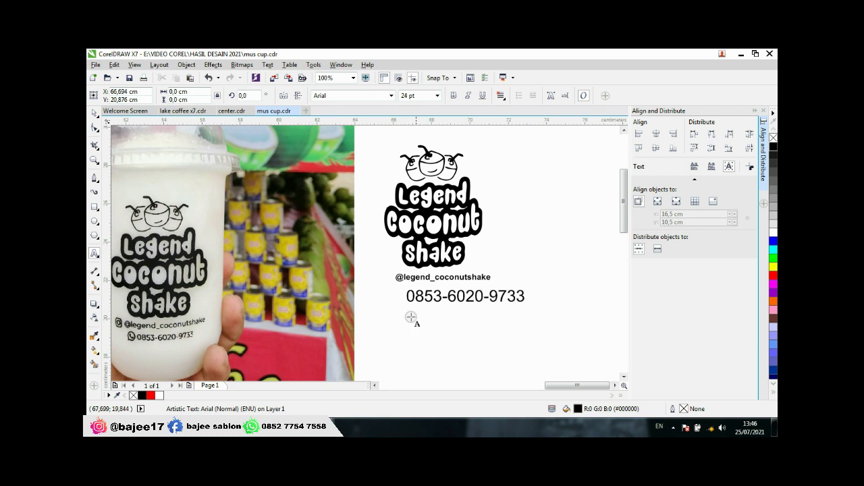
{"action": "key", "text": "ctrl+space"}
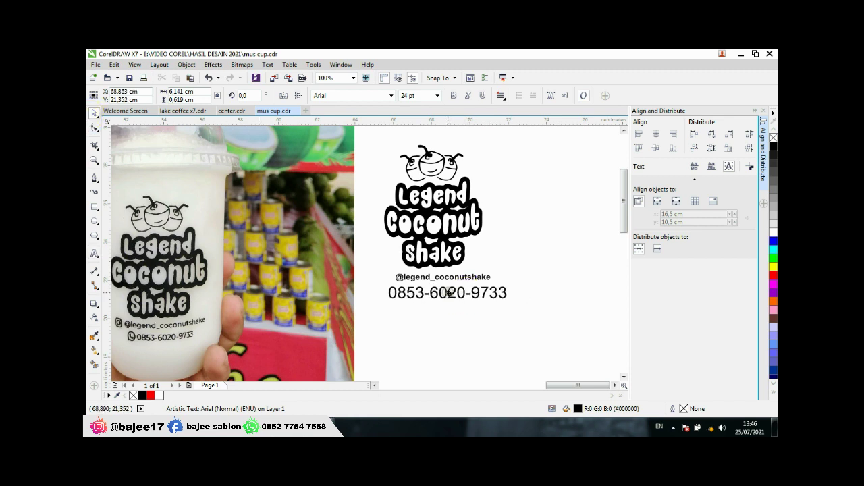
Step: Make the phone number text bold
{"action": "left_click", "coordinate": [453, 95]}
{"action": "scroll", "coordinate": [445, 289], "scroll_direction": "up", "scroll_amount": 2}
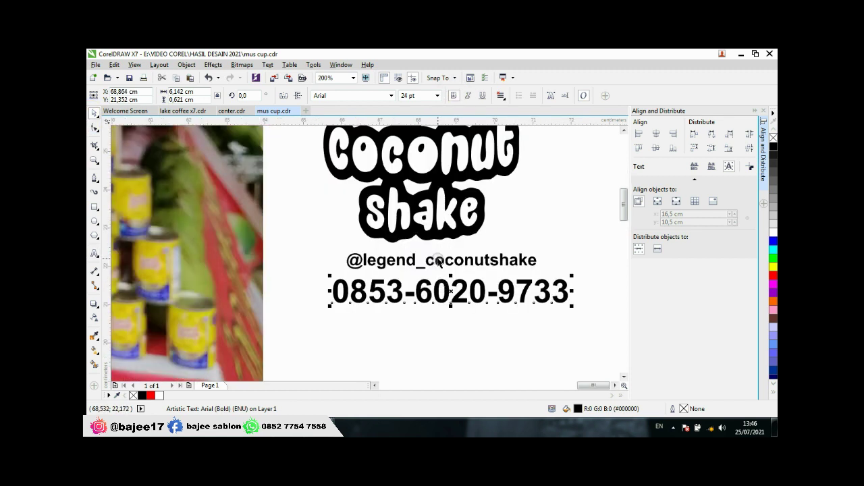
{"action": "left_click", "coordinate": [439, 258]}
{"action": "scroll", "coordinate": [440, 259], "scroll_direction": "down", "scroll_amount": 2}
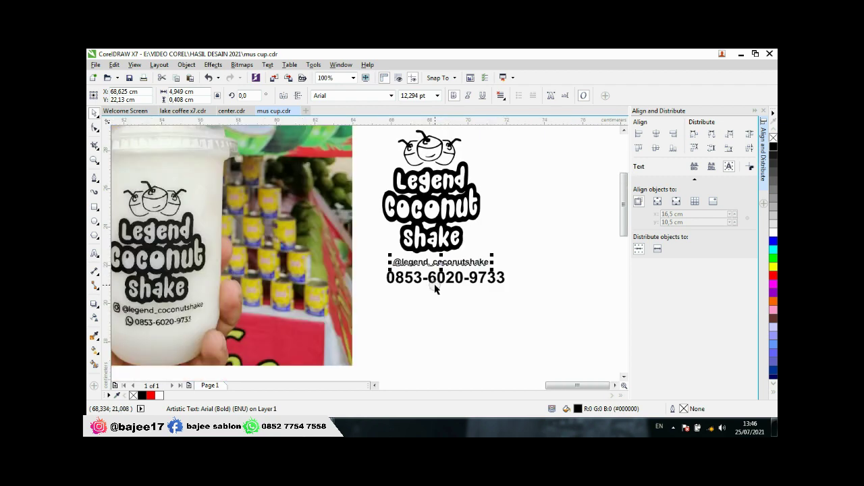
Step: Switch to the center.cdr document with its 22 oz and 18 oz cup templates
{"action": "scroll", "coordinate": [459, 289], "scroll_direction": "down", "scroll_amount": 2}
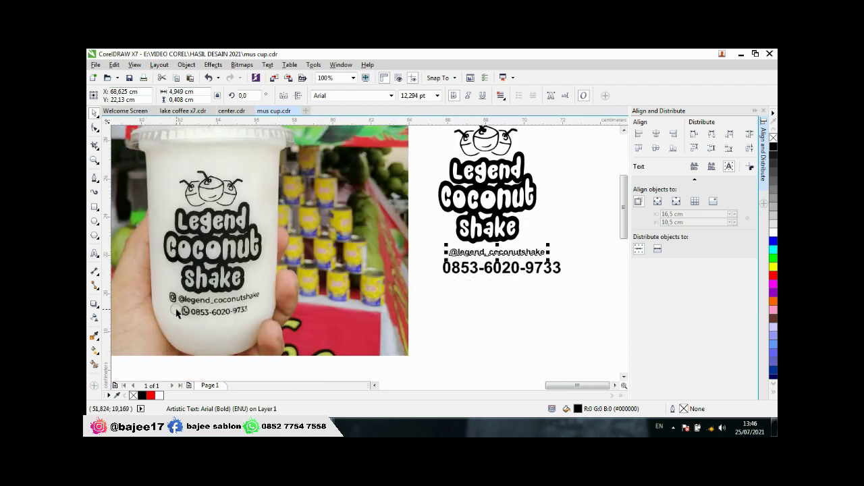
{"action": "scroll", "coordinate": [175, 309], "scroll_direction": "up", "scroll_amount": 1}
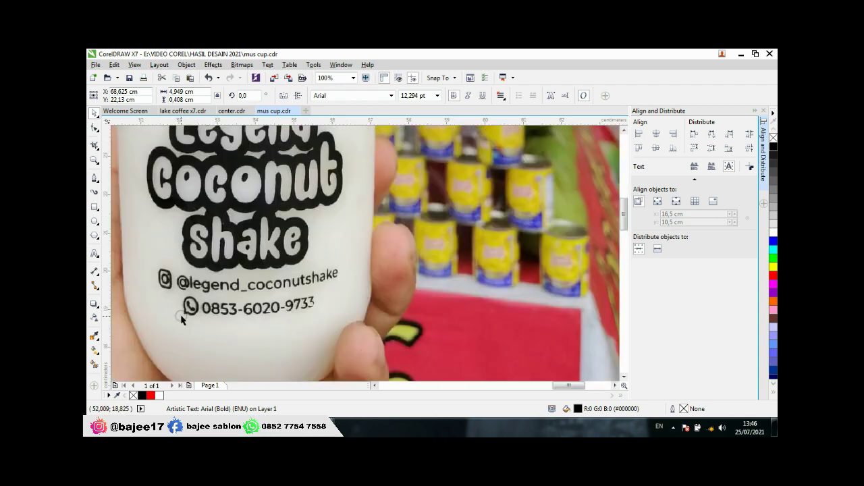
{"action": "scroll", "coordinate": [172, 304], "scroll_direction": "down", "scroll_amount": 2}
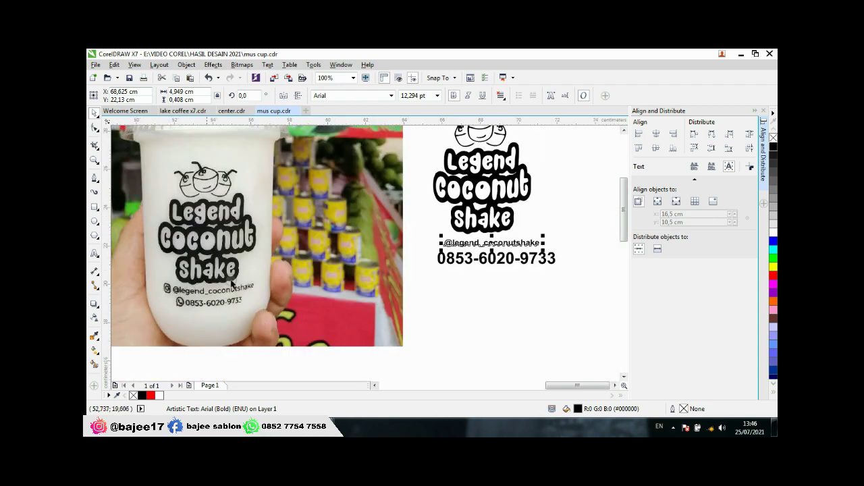
{"action": "scroll", "coordinate": [354, 230], "scroll_direction": "up", "scroll_amount": 1}
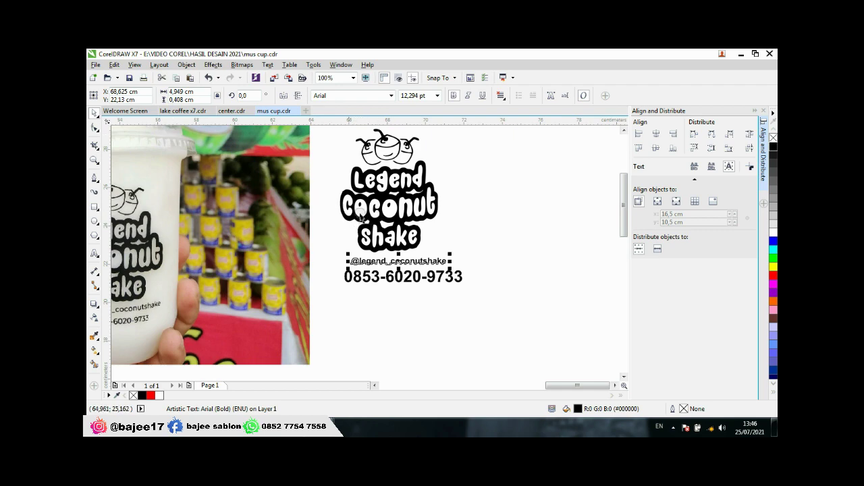
{"action": "scroll", "coordinate": [360, 215], "scroll_direction": "down", "scroll_amount": 1}
{"action": "scroll", "coordinate": [341, 217], "scroll_direction": "up", "scroll_amount": 1}
{"action": "left_click", "coordinate": [230, 111]}
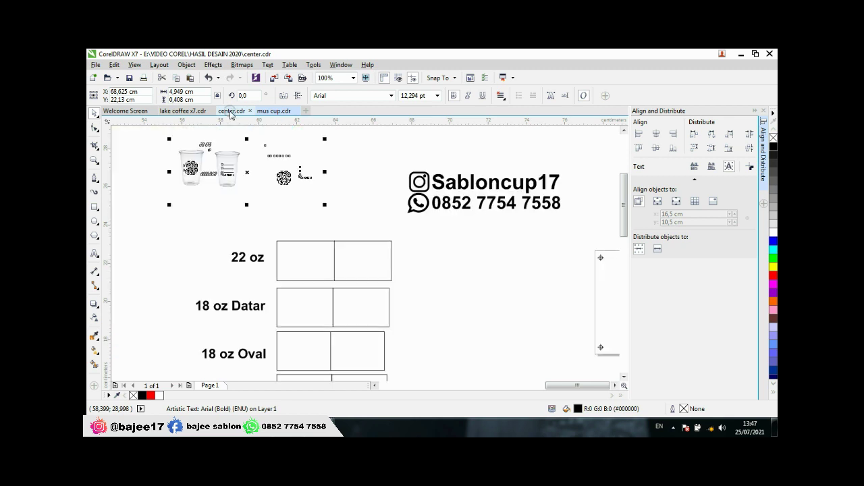
Step: Clear the selection in the mus cup layout and switch over to center.cdr
{"action": "left_click", "coordinate": [396, 158]}
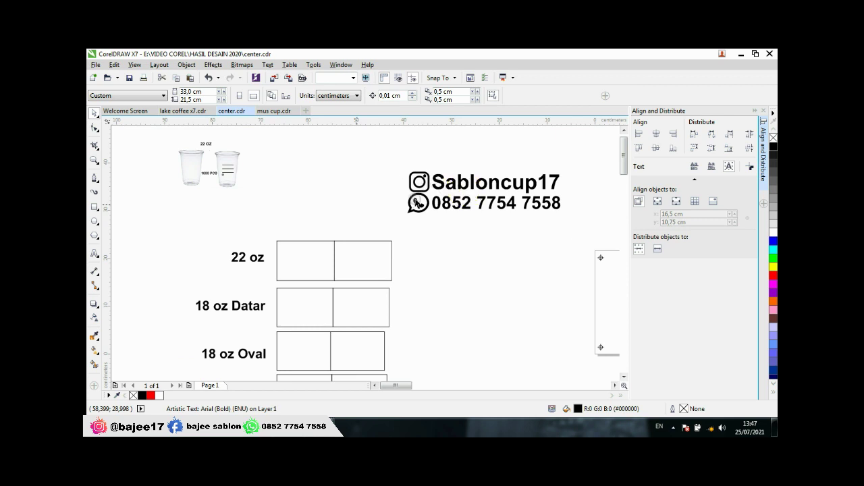
{"action": "left_click", "coordinate": [478, 183]}
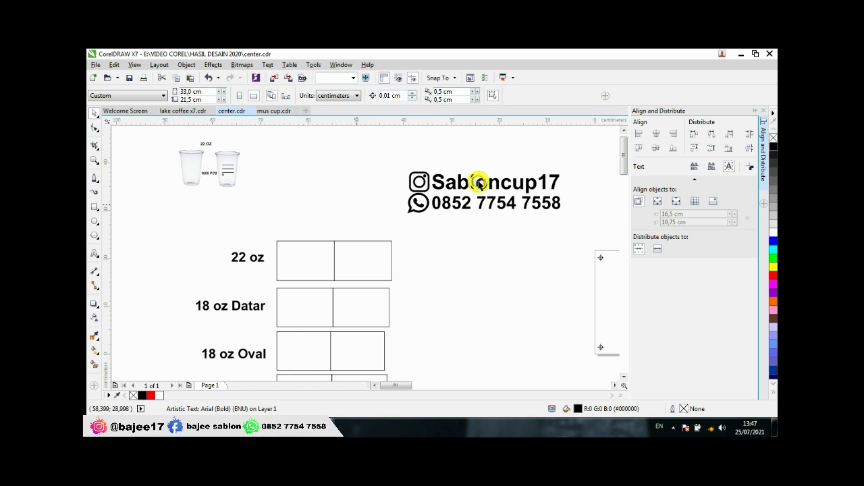
{"action": "left_click", "coordinate": [472, 183]}
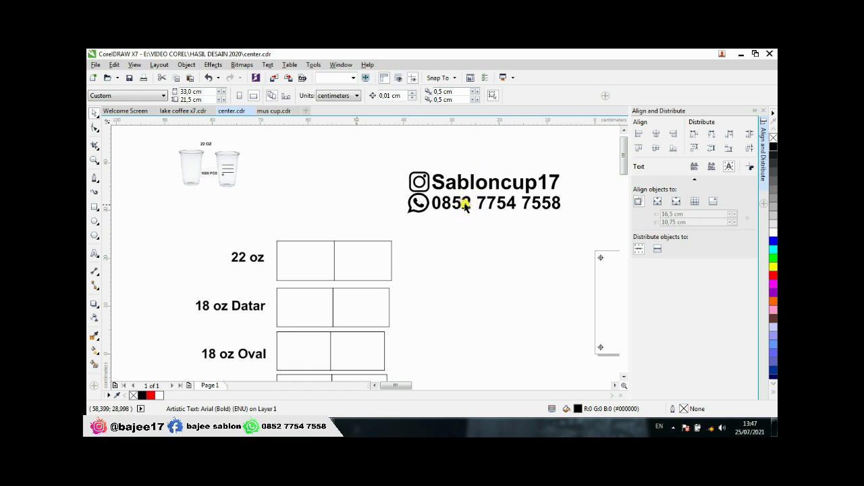
{"action": "scroll", "coordinate": [466, 199], "scroll_direction": "down", "scroll_amount": 2}
{"action": "key", "text": "ctrl+Tab"}
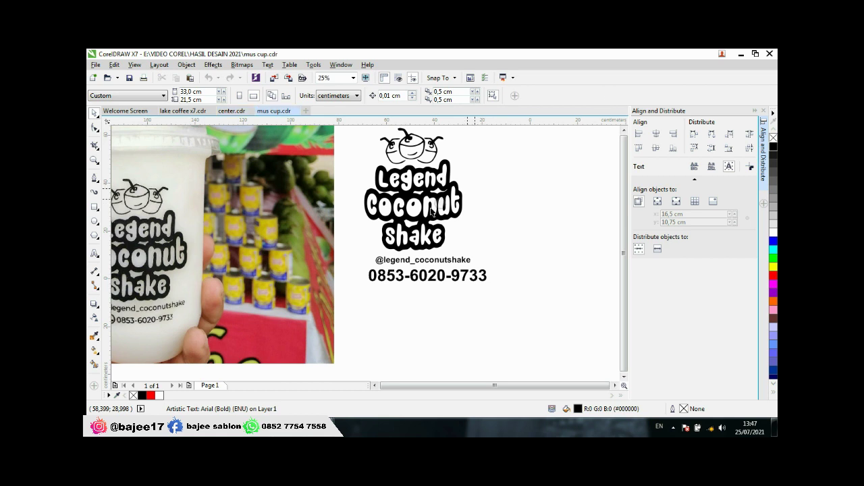
{"action": "left_click", "coordinate": [232, 112]}
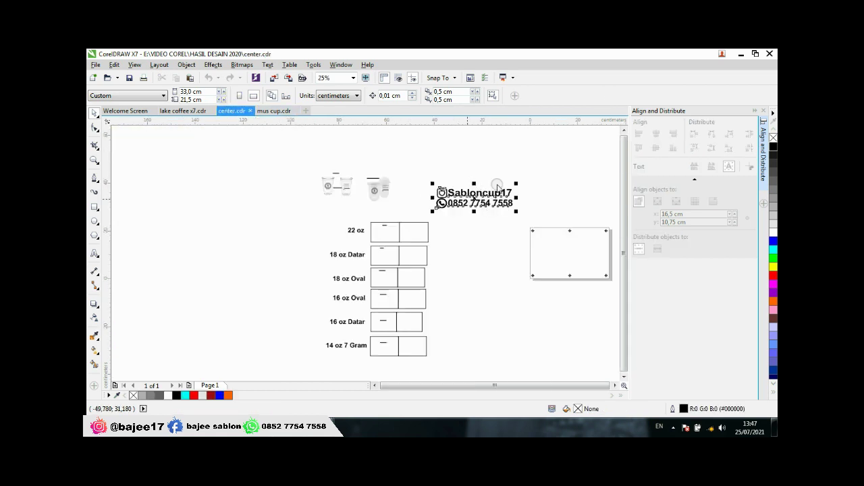
Step: Select the Instagram and WhatsApp contact group in center.cdr and copy it
{"action": "left_click", "coordinate": [474, 196]}
{"action": "scroll", "coordinate": [475, 204], "scroll_direction": "up", "scroll_amount": 2}
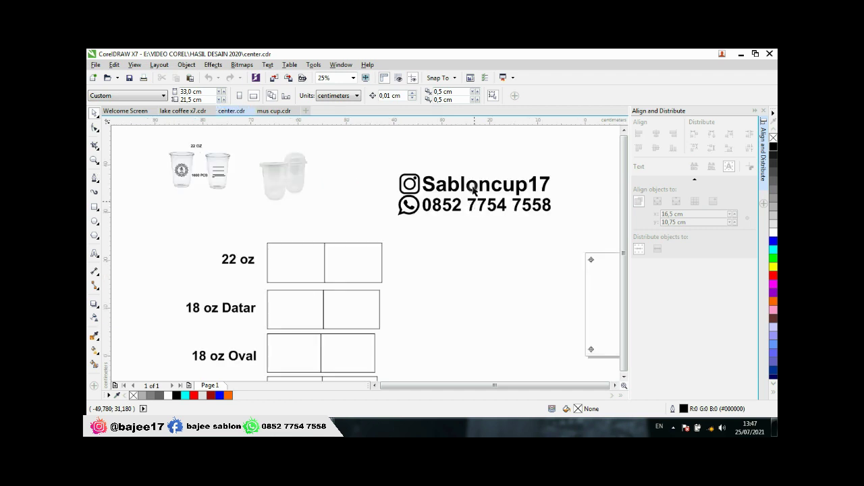
{"action": "left_click", "coordinate": [474, 190]}
{"action": "left_click", "coordinate": [474, 191]}
{"action": "left_click", "coordinate": [476, 194]}
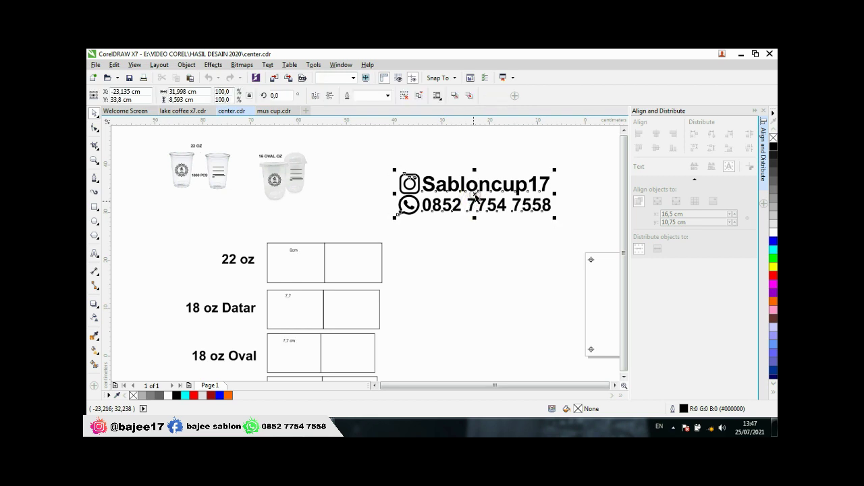
{"action": "right_click", "coordinate": [476, 194]}
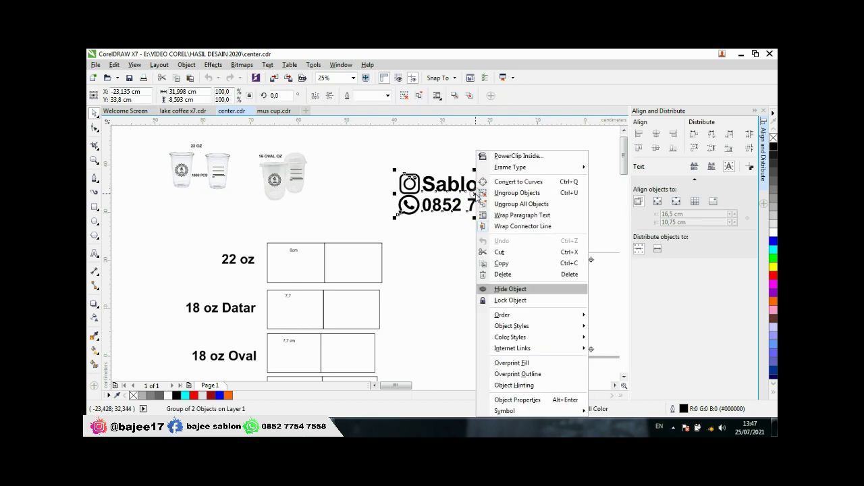
{"action": "left_click", "coordinate": [500, 264]}
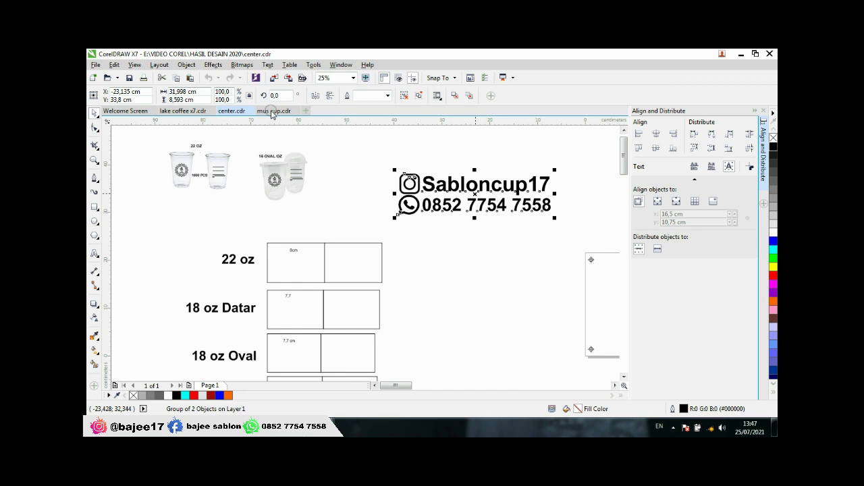
Step: Paste the contact group into mus cup.cdr and move it beside the cup photo
{"action": "left_click", "coordinate": [272, 113]}
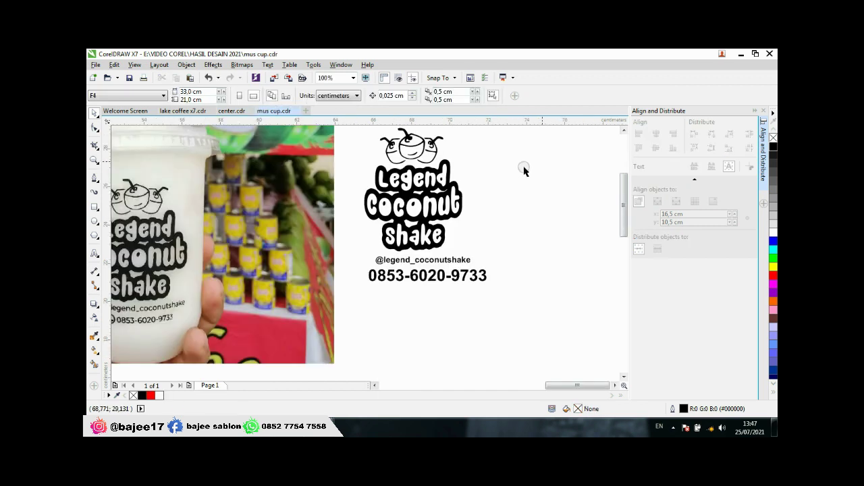
{"action": "right_click", "coordinate": [523, 169]}
{"action": "left_click", "coordinate": [554, 234]}
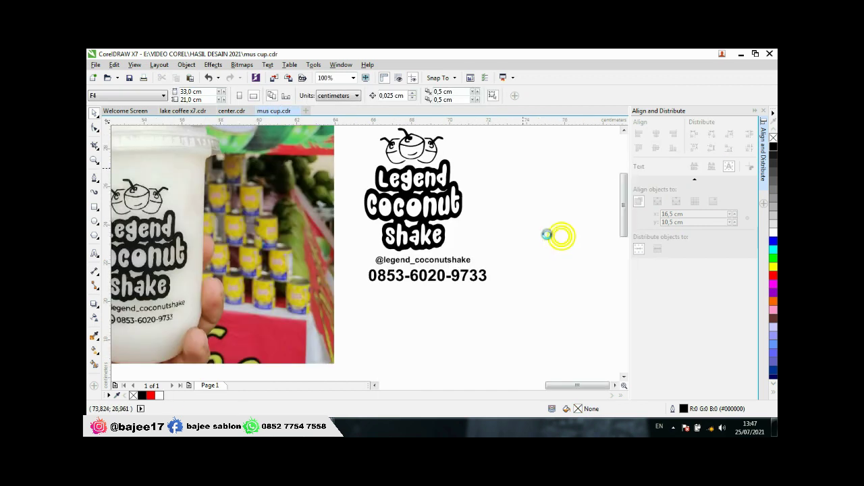
{"action": "scroll", "coordinate": [429, 283], "scroll_direction": "down", "scroll_amount": 2}
{"action": "scroll", "coordinate": [429, 287], "scroll_direction": "down", "scroll_amount": 4}
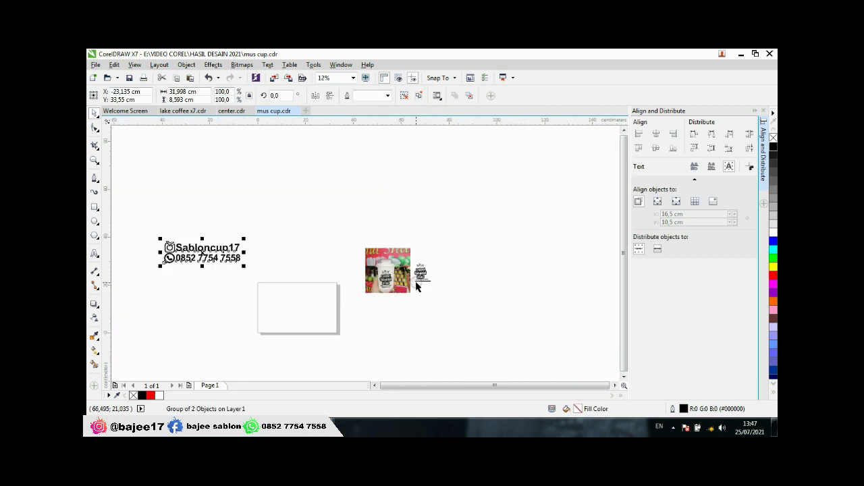
{"action": "left_click_drag", "start_coordinate": [202, 254], "coordinate": [468, 286]}
{"action": "scroll", "coordinate": [466, 283], "scroll_direction": "up", "scroll_amount": 2}
Step: Select the Instagram icon on its own within the group and shrink it
{"action": "left_click", "coordinate": [447, 195]}
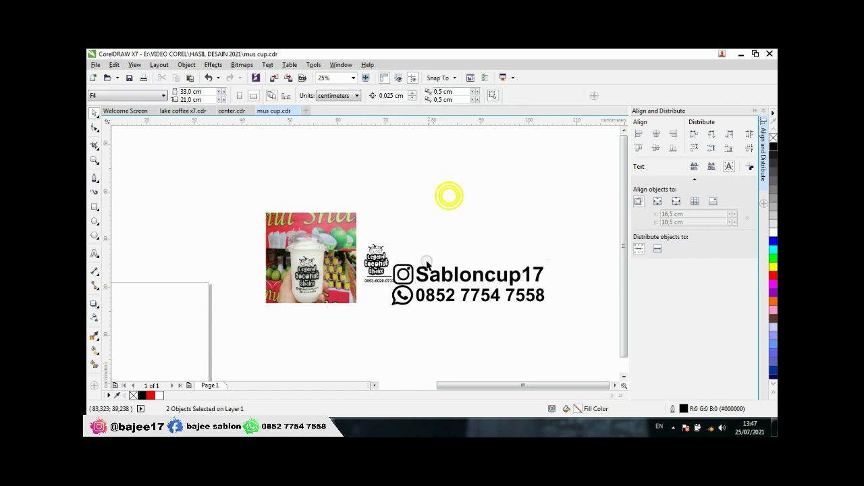
{"action": "left_click", "coordinate": [412, 274]}
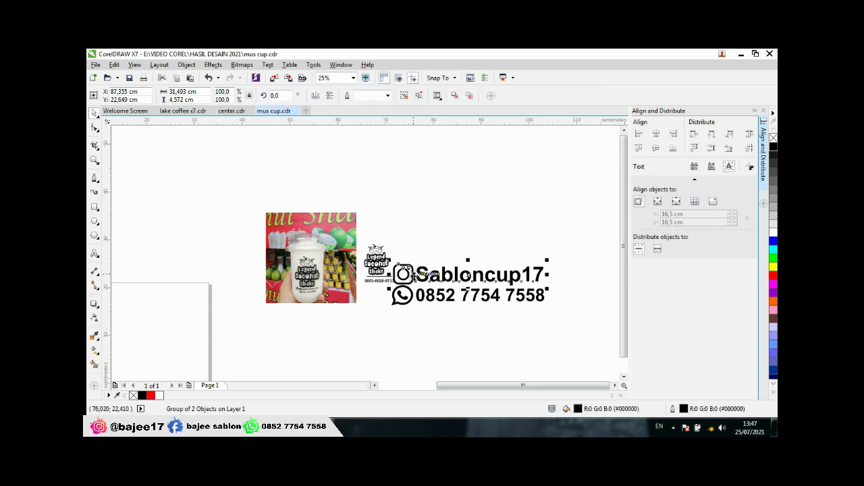
{"action": "left_click", "coordinate": [432, 199]}
{"action": "left_click", "coordinate": [412, 273], "text": "ctrl"}
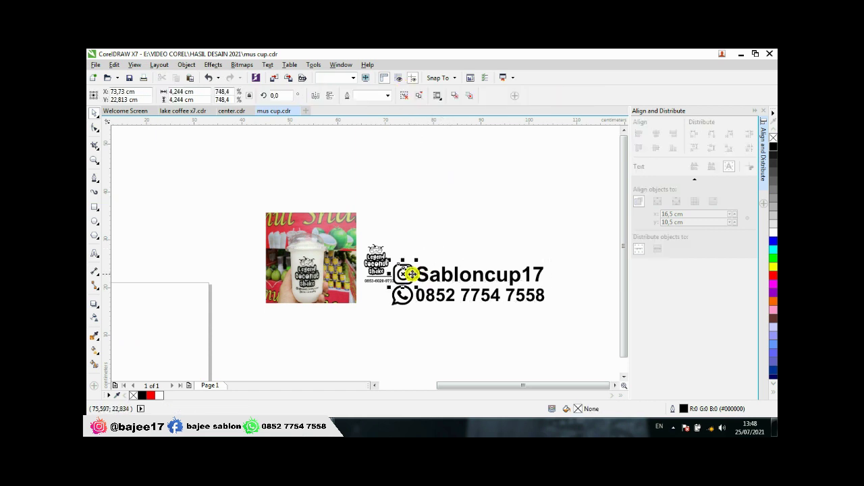
{"action": "left_click", "coordinate": [368, 308]}
{"action": "scroll", "coordinate": [375, 296], "scroll_direction": "up", "scroll_amount": 3}
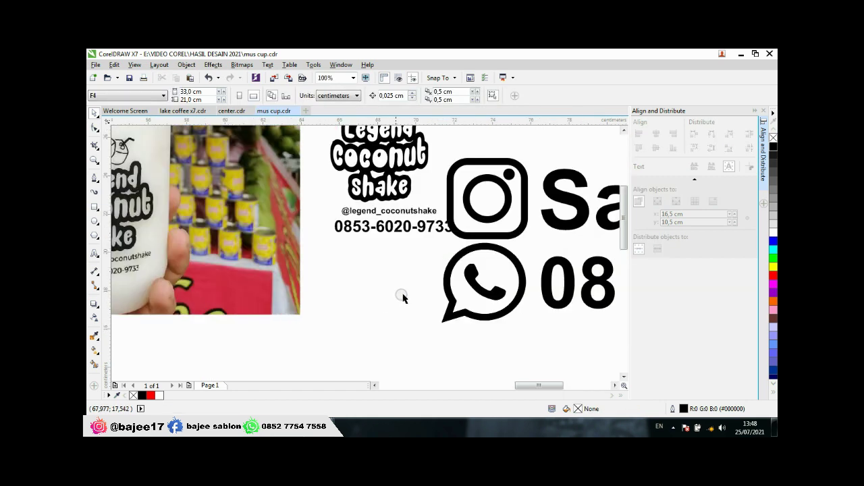
{"action": "left_click", "coordinate": [444, 284]}
{"action": "left_click", "coordinate": [520, 168]}
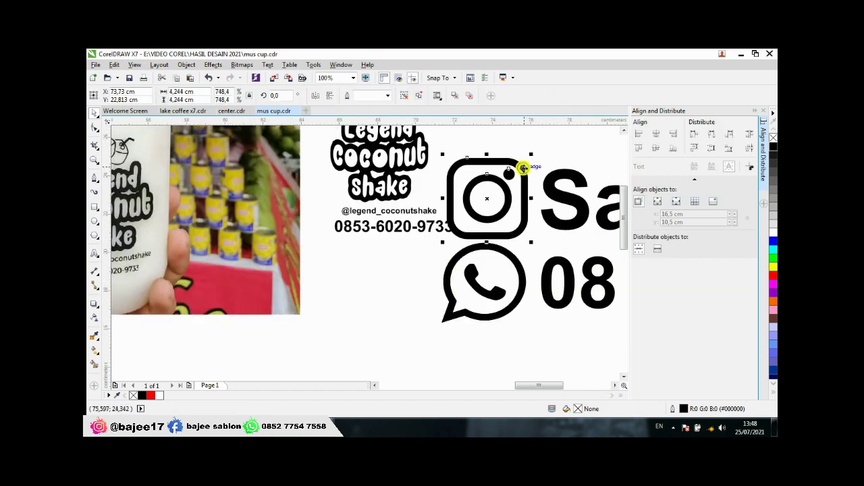
{"action": "left_click_drag", "start_coordinate": [533, 158], "coordinate": [320, 251]}
Step: Shrink the WhatsApp icon to about 37%
{"action": "left_click", "coordinate": [493, 246]}
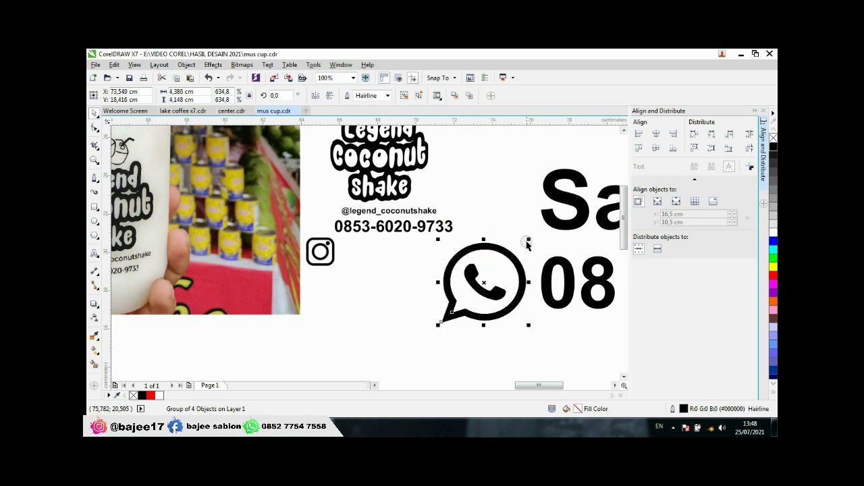
{"action": "left_click_drag", "start_coordinate": [528, 241], "coordinate": [352, 263]}
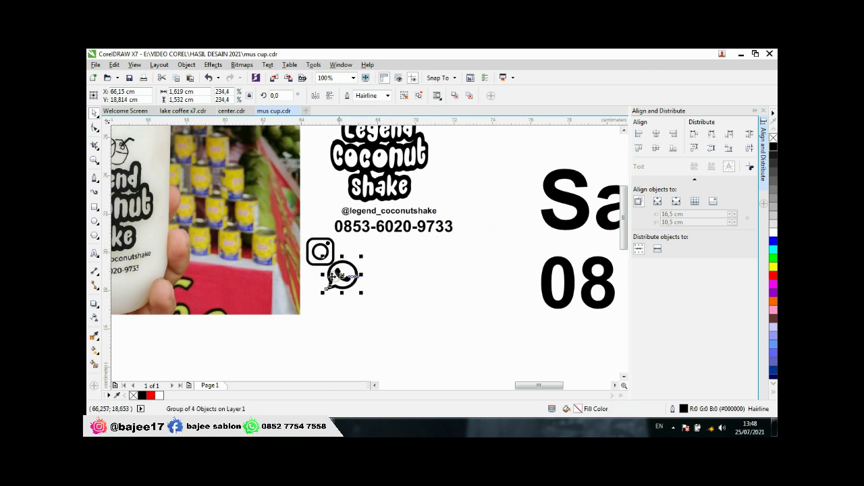
{"action": "scroll", "coordinate": [324, 278], "scroll_direction": "down", "scroll_amount": 1}
Step: Delete the large leftover handle text and the old phone number
{"action": "left_click", "coordinate": [452, 236]}
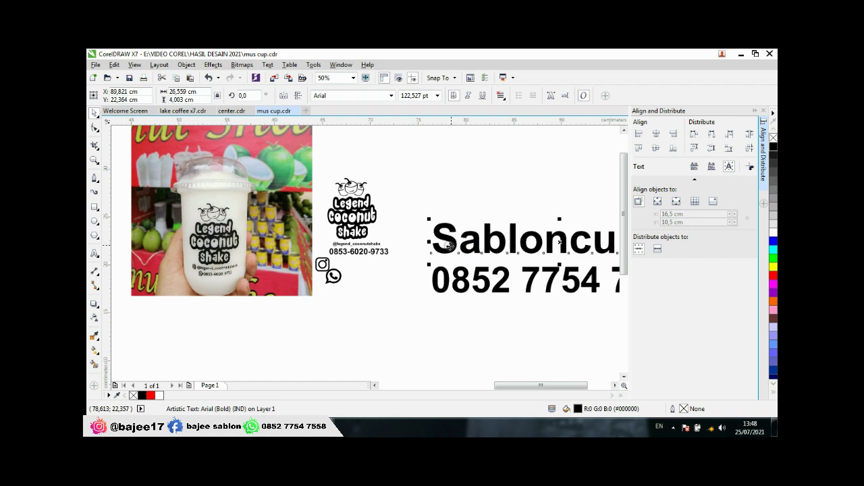
{"action": "key", "text": "Delete"}
{"action": "left_click", "coordinate": [449, 274]}
{"action": "key", "text": "Delete"}
{"action": "scroll", "coordinate": [324, 269], "scroll_direction": "up", "scroll_amount": 3}
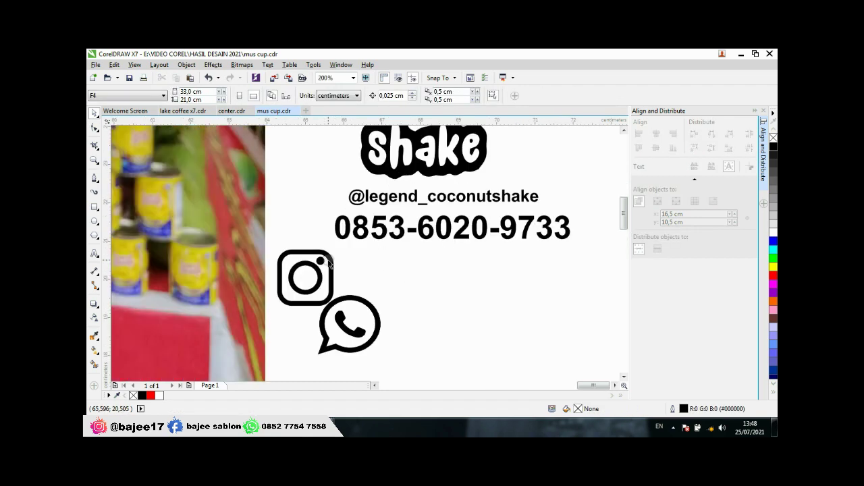
{"action": "scroll", "coordinate": [324, 269], "scroll_direction": "down", "scroll_amount": 1}
Step: Shrink the Instagram icon further and place it before the handle text
{"action": "left_click", "coordinate": [322, 265]}
{"action": "scroll", "coordinate": [358, 268], "scroll_direction": "down", "scroll_amount": 1}
{"action": "scroll", "coordinate": [254, 269], "scroll_direction": "up", "scroll_amount": 1}
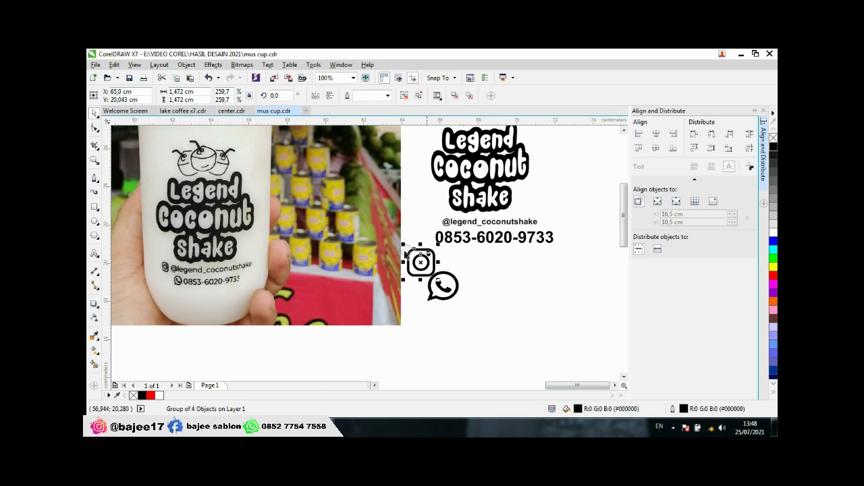
{"action": "scroll", "coordinate": [466, 256], "scroll_direction": "up", "scroll_amount": 2}
{"action": "left_click_drag", "start_coordinate": [349, 226], "coordinate": [318, 256]}
{"action": "scroll", "coordinate": [326, 270], "scroll_direction": "down", "scroll_amount": 1}
{"action": "left_click_drag", "start_coordinate": [299, 284], "coordinate": [326, 196]}
Step: Shrink the WhatsApp icon, place it by the phone number, then select the handle text
{"action": "left_click", "coordinate": [377, 307]}
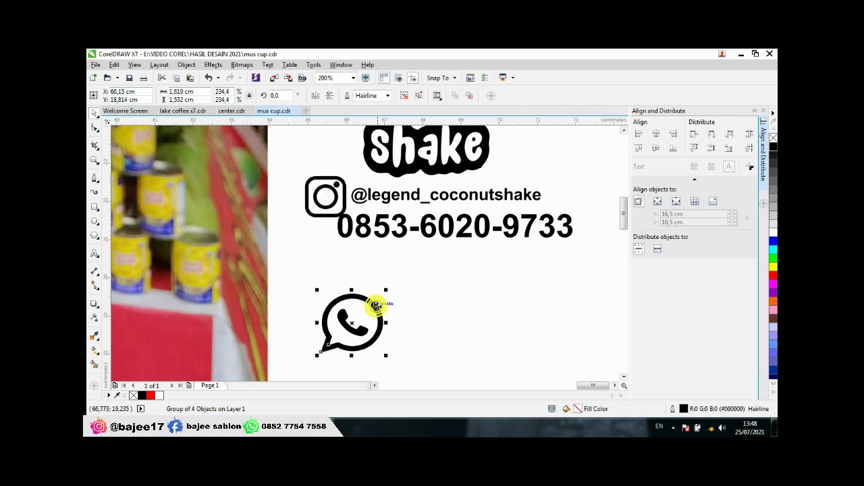
{"action": "left_click_drag", "start_coordinate": [384, 291], "coordinate": [315, 238]}
{"action": "scroll", "coordinate": [314, 238], "scroll_direction": "down", "scroll_amount": 3}
{"action": "scroll", "coordinate": [363, 241], "scroll_direction": "up", "scroll_amount": 3}
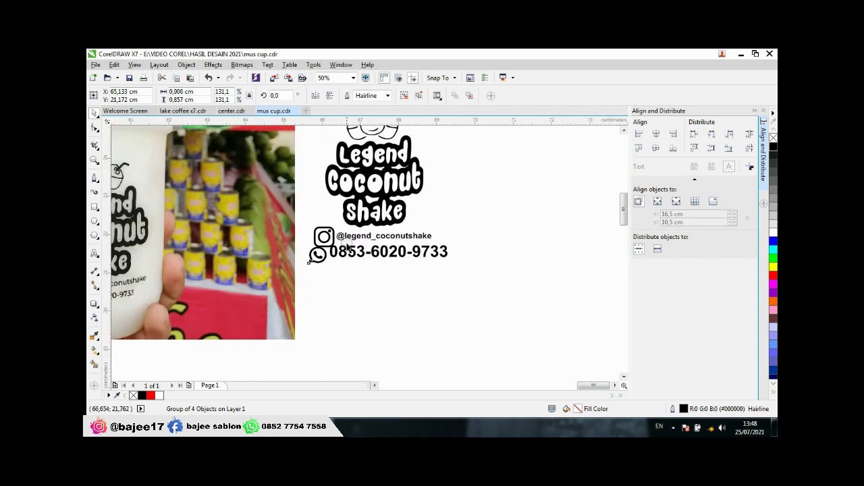
{"action": "left_click", "coordinate": [370, 234]}
{"action": "scroll", "coordinate": [370, 235], "scroll_direction": "down", "scroll_amount": 3}
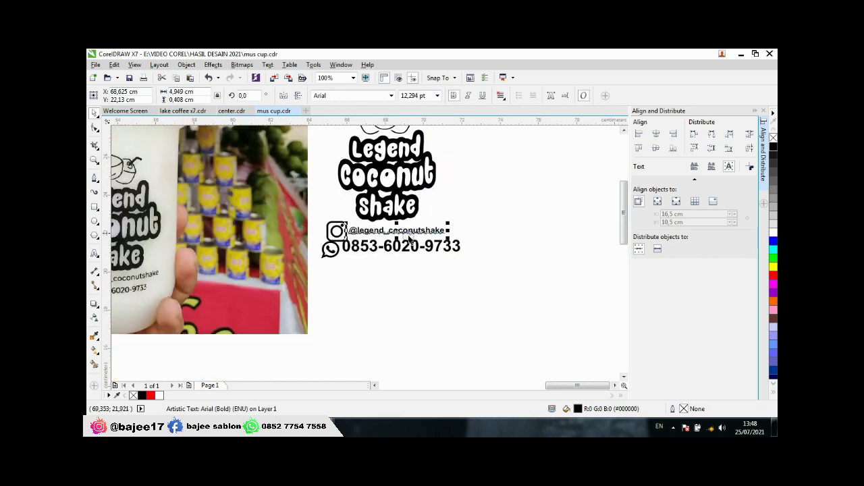
{"action": "scroll", "coordinate": [296, 257], "scroll_direction": "up", "scroll_amount": 2}
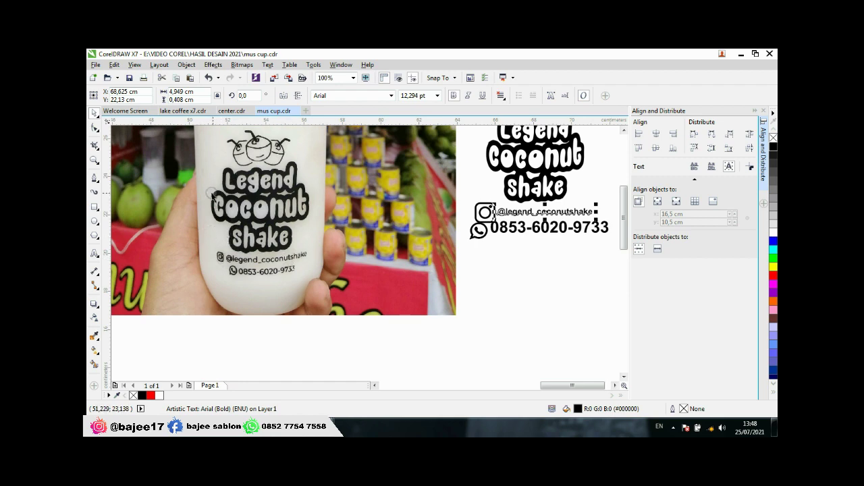
{"action": "scroll", "coordinate": [287, 257], "scroll_direction": "down", "scroll_amount": 2}
{"action": "scroll", "coordinate": [448, 234], "scroll_direction": "up", "scroll_amount": 3}
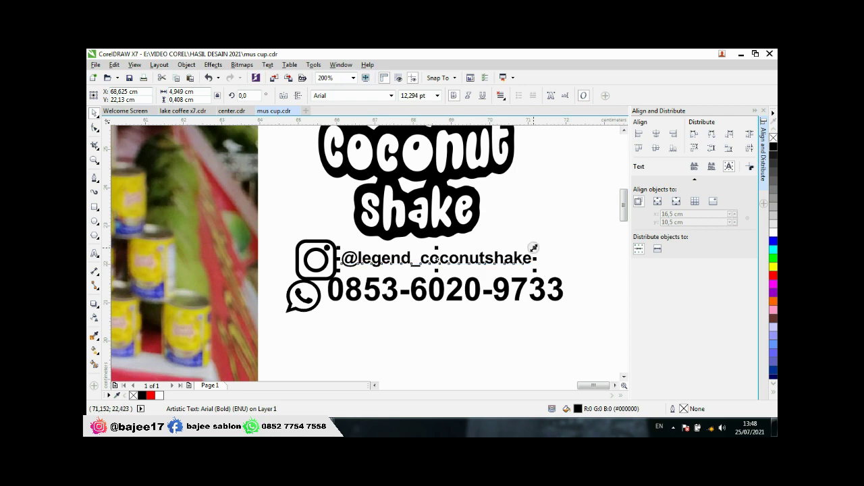
{"action": "scroll", "coordinate": [521, 249], "scroll_direction": "down", "scroll_amount": 1}
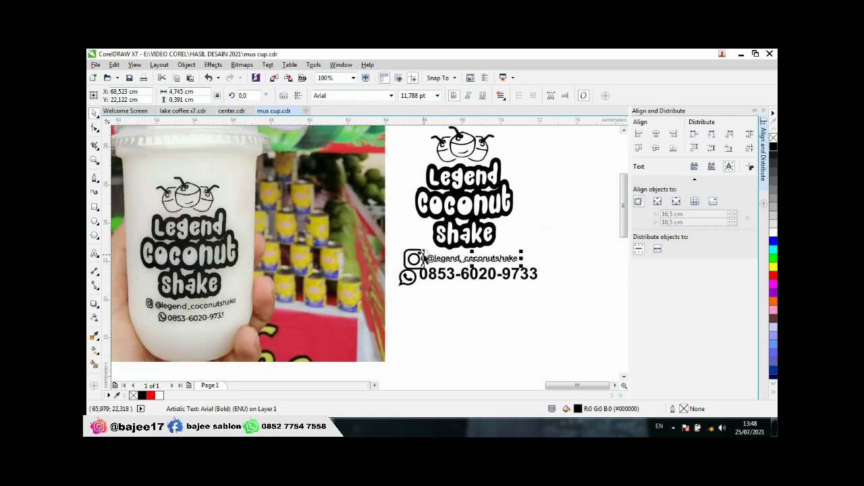
Step: Shrink the Instagram icon slightly and shift it a little to the left
{"action": "scroll", "coordinate": [424, 258], "scroll_direction": "up", "scroll_amount": 2}
{"action": "left_click", "coordinate": [422, 248]}
{"action": "left_click_drag", "start_coordinate": [426, 232], "coordinate": [444, 238]}
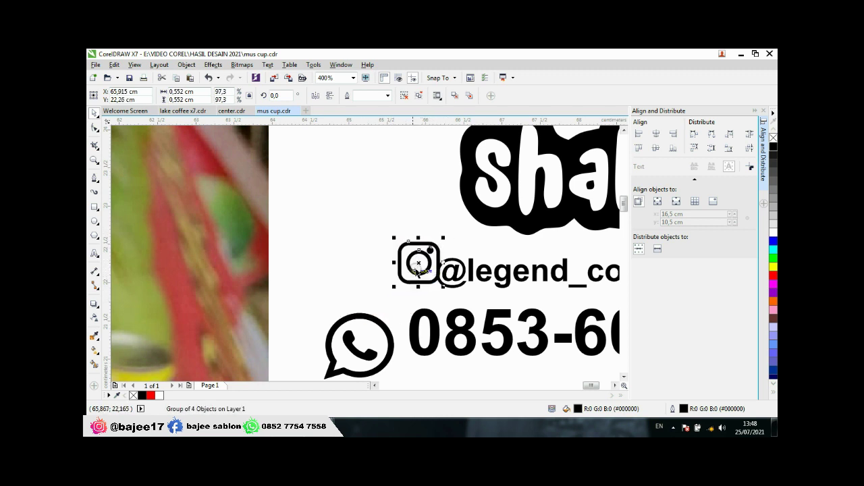
{"action": "scroll", "coordinate": [417, 270], "scroll_direction": "down", "scroll_amount": 3}
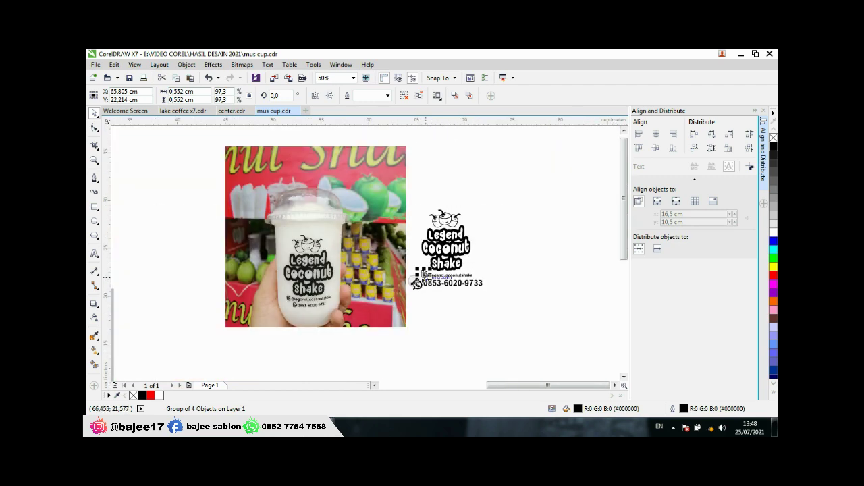
{"action": "scroll", "coordinate": [438, 284], "scroll_direction": "up", "scroll_amount": 2}
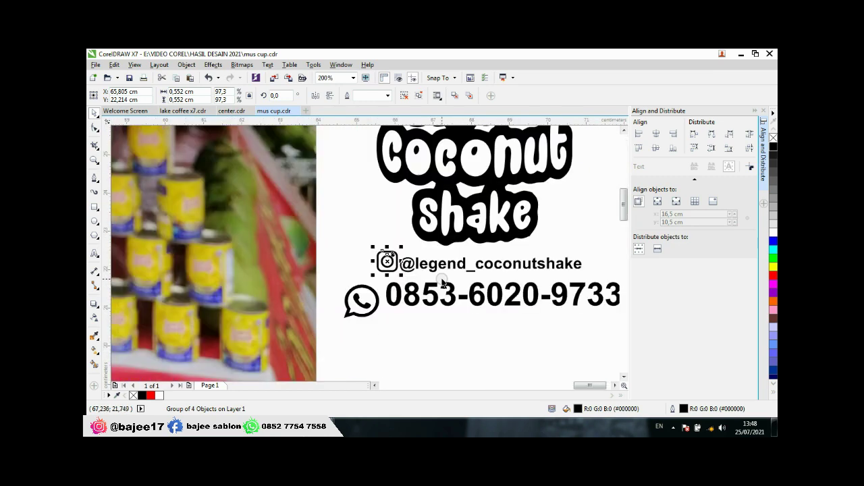
{"action": "left_click", "coordinate": [455, 267]}
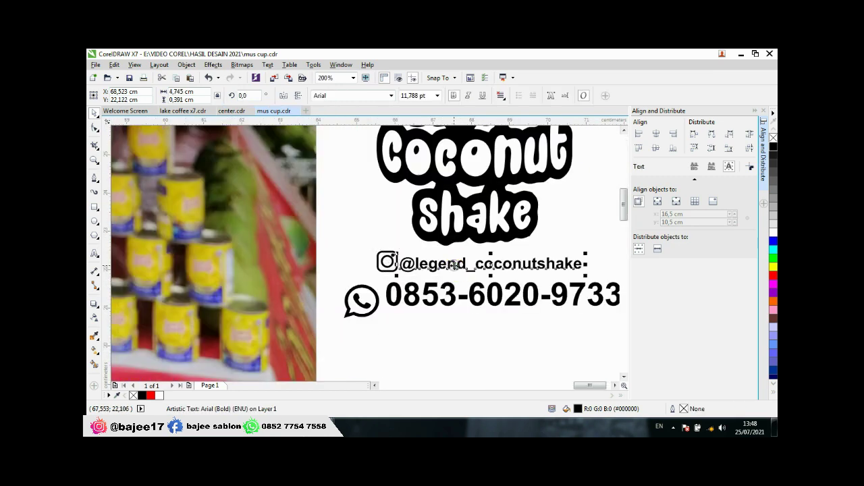
{"action": "scroll", "coordinate": [498, 267], "scroll_direction": "down", "scroll_amount": 1}
{"action": "scroll", "coordinate": [491, 263], "scroll_direction": "up", "scroll_amount": 1}
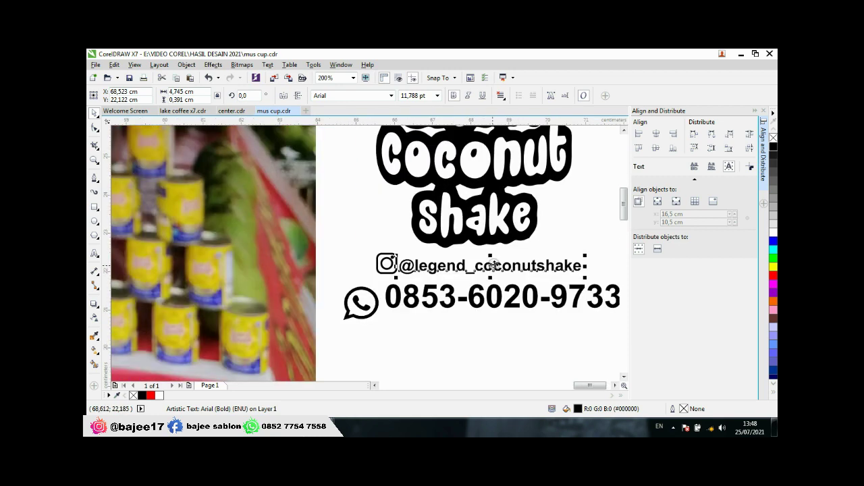
{"action": "left_click", "coordinate": [389, 263]}
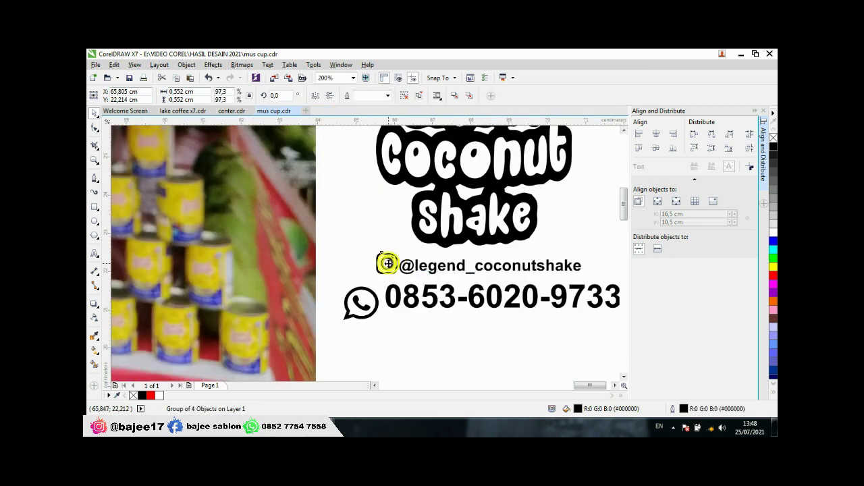
{"action": "left_click_drag", "start_coordinate": [390, 263], "coordinate": [382, 263]}
Step: Align the Instagram icon and handle text on vertical centres, then nudge the text left
{"action": "left_click", "coordinate": [417, 267]}
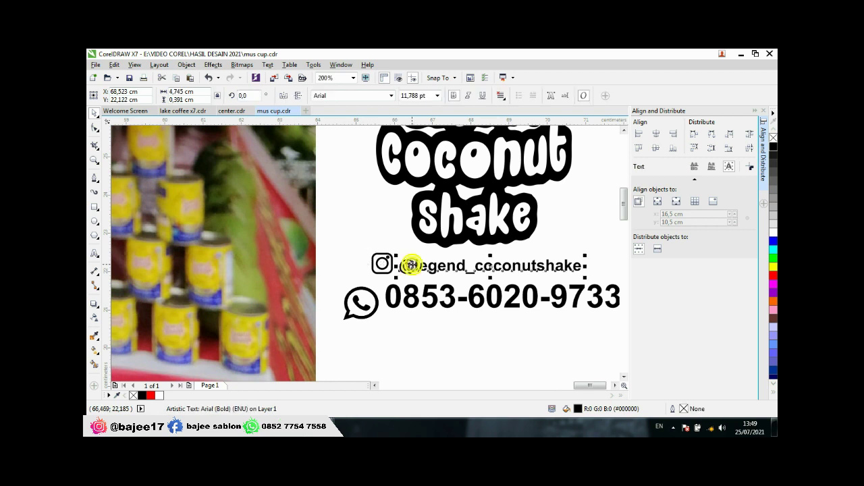
{"action": "left_click", "coordinate": [381, 264], "text": "shift"}
{"action": "left_click", "coordinate": [656, 148]}
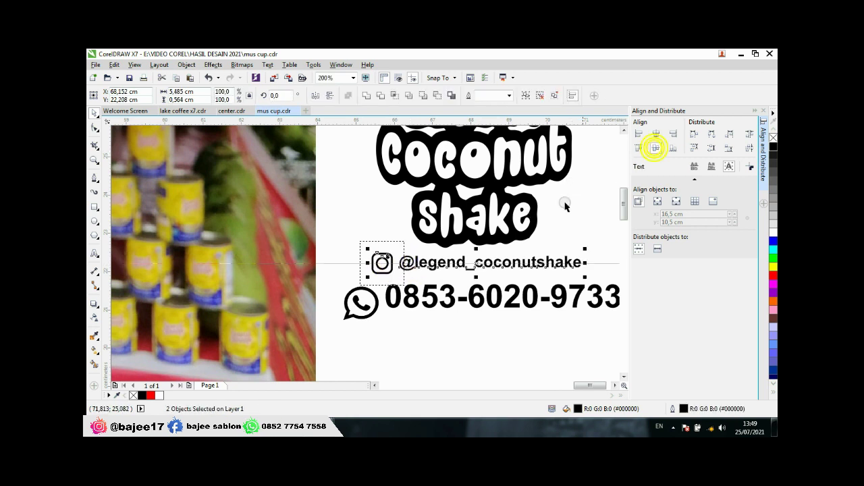
{"action": "left_click", "coordinate": [575, 201]}
{"action": "left_click", "coordinate": [424, 264]}
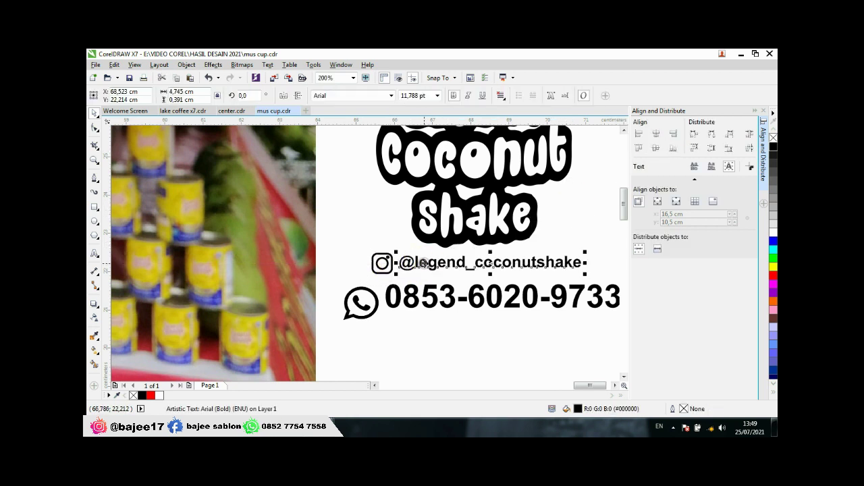
{"action": "key", "text": "Left"}
{"action": "key", "text": "Left"}
{"action": "key", "text": "Left"}
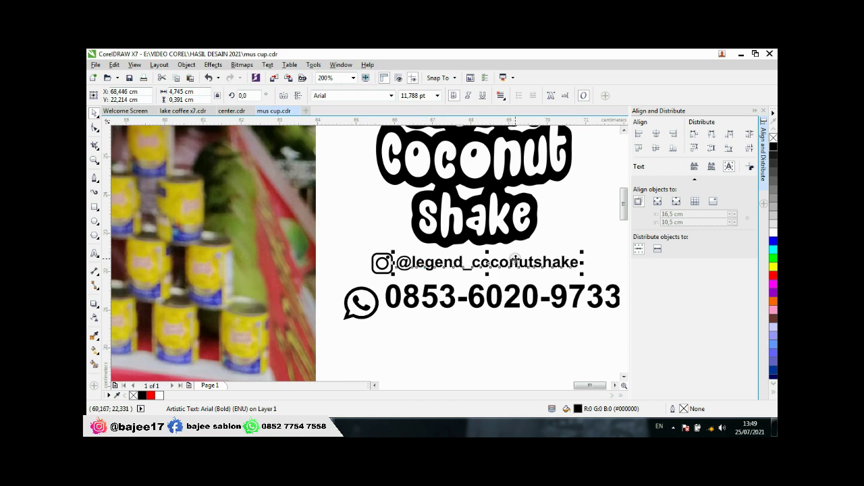
{"action": "scroll", "coordinate": [516, 261], "scroll_direction": "down", "scroll_amount": 2}
{"action": "left_click", "coordinate": [558, 247]}
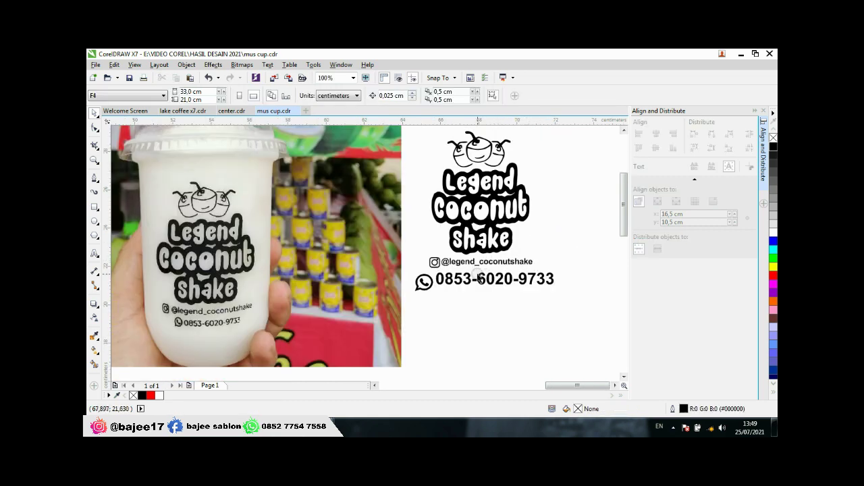
Step: Shrink the WhatsApp icon from its top-left corner
{"action": "left_click", "coordinate": [462, 278]}
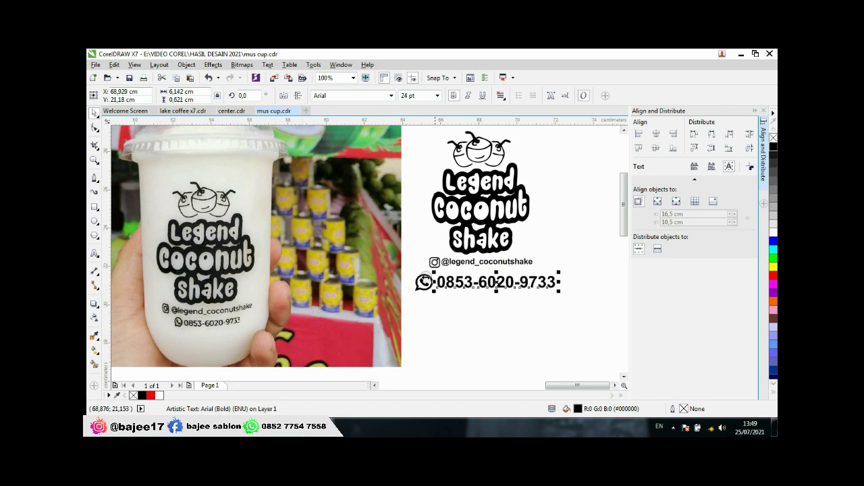
{"action": "scroll", "coordinate": [429, 275], "scroll_direction": "up", "scroll_amount": 2}
{"action": "left_click", "coordinate": [432, 287]}
{"action": "left_click_drag", "start_coordinate": [368, 268], "coordinate": [432, 302]}
{"action": "left_click", "coordinate": [533, 304], "text": "shift"}
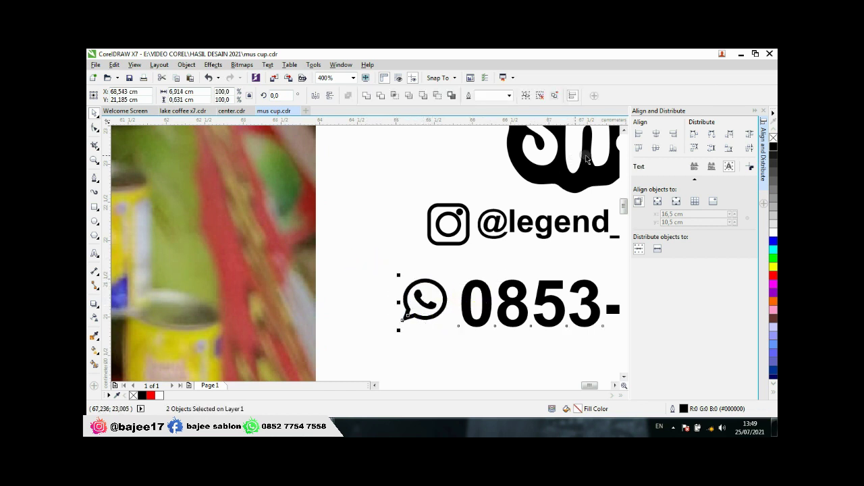
{"action": "left_click", "coordinate": [656, 148]}
{"action": "left_click", "coordinate": [399, 252]}
{"action": "left_click", "coordinate": [442, 291]}
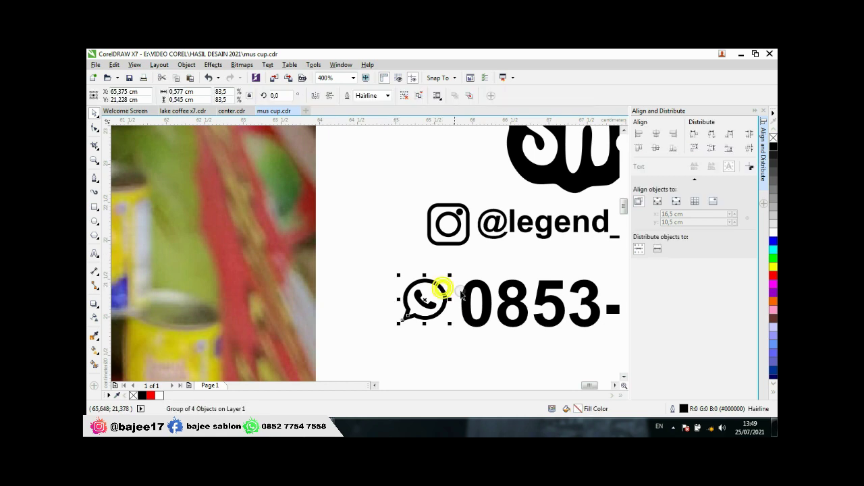
{"action": "left_click", "coordinate": [380, 254]}
{"action": "scroll", "coordinate": [440, 297], "scroll_direction": "down", "scroll_amount": 1}
{"action": "scroll", "coordinate": [440, 297], "scroll_direction": "down", "scroll_amount": 2}
{"action": "scroll", "coordinate": [433, 287], "scroll_direction": "up", "scroll_amount": 4}
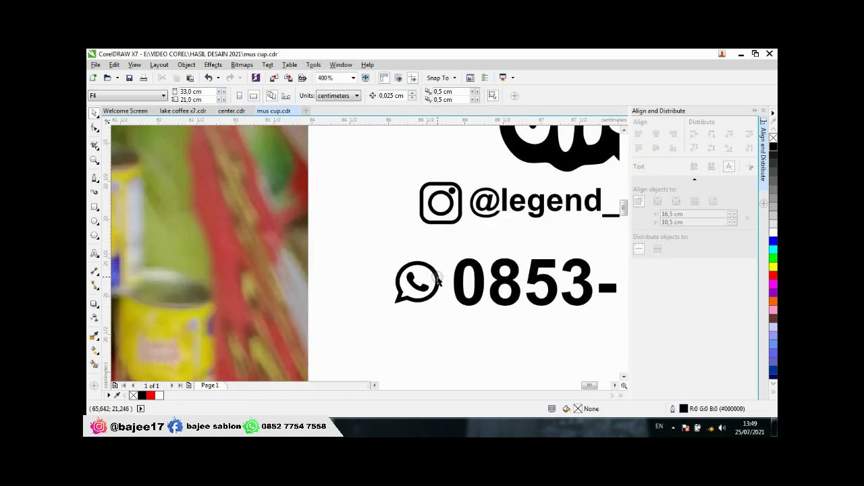
Step: Enlarge the WhatsApp icon to suit the number and centre it vertically on the number
{"action": "left_click", "coordinate": [393, 265]}
{"action": "left_click_drag", "start_coordinate": [393, 259], "coordinate": [370, 237]}
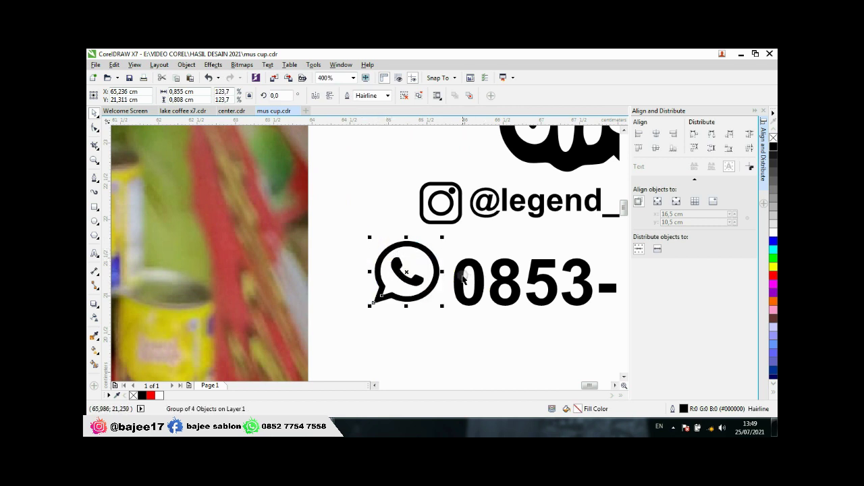
{"action": "left_click", "coordinate": [458, 277], "text": "shift"}
{"action": "left_click", "coordinate": [655, 149]}
{"action": "scroll", "coordinate": [450, 315], "scroll_direction": "down", "scroll_amount": 4}
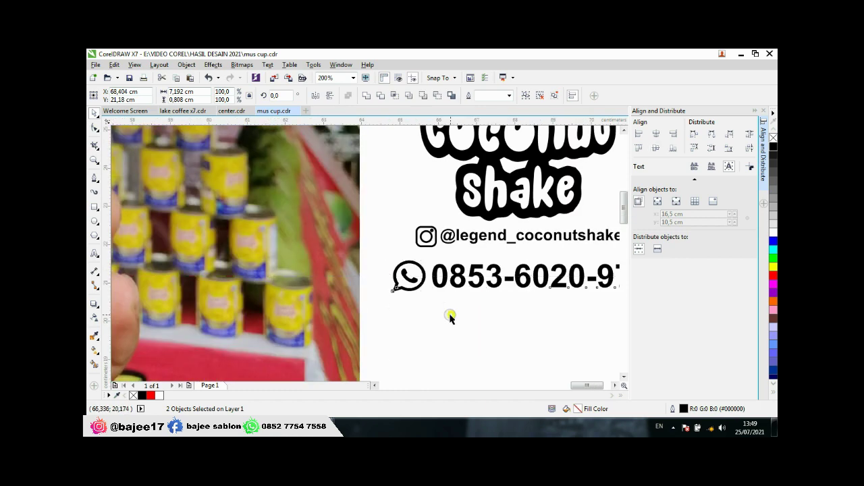
Step: Marquee-select the WhatsApp icon and phone number and group them with Ctrl+G
{"action": "left_click", "coordinate": [459, 311]}
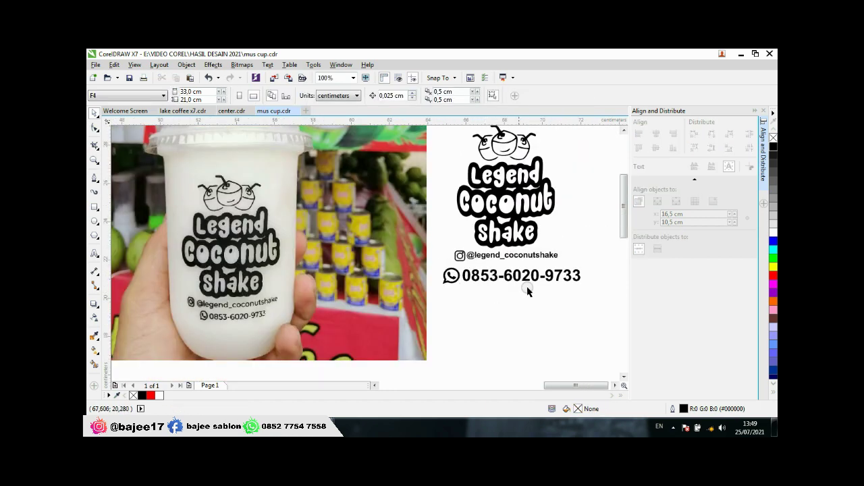
{"action": "left_click_drag", "start_coordinate": [596, 262], "coordinate": [428, 296]}
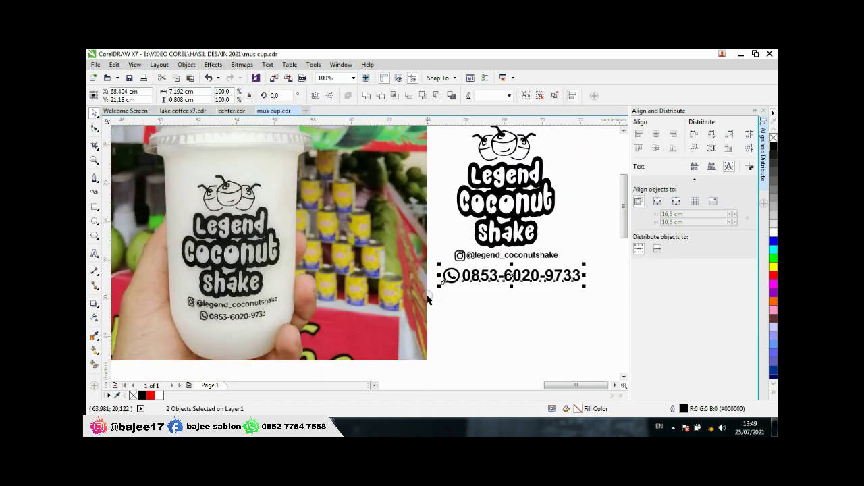
{"action": "key", "text": "ctrl+g"}
{"action": "scroll", "coordinate": [582, 268], "scroll_direction": "up", "scroll_amount": 2}
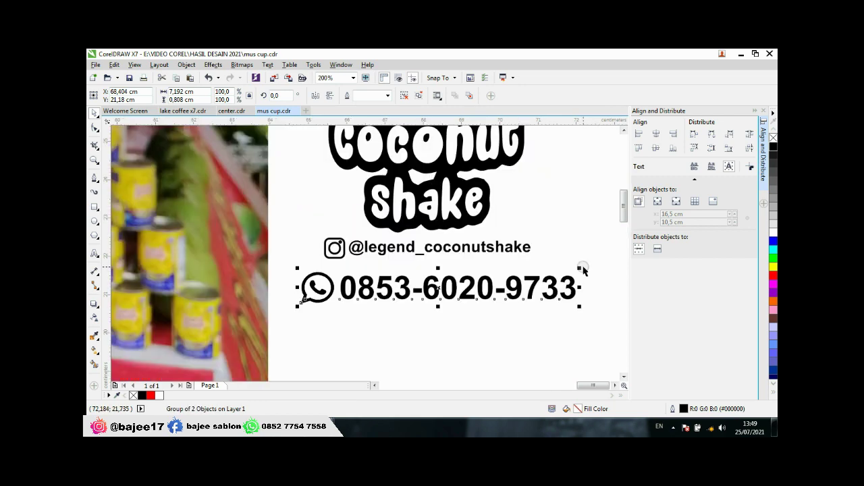
{"action": "left_click", "coordinate": [582, 269]}
{"action": "left_click", "coordinate": [569, 282]}
Step: Shrink the phone-number group to about half size and move it under the Instagram line
{"action": "left_click_drag", "start_coordinate": [579, 274], "coordinate": [469, 293]}
{"action": "scroll", "coordinate": [440, 303], "scroll_direction": "down", "scroll_amount": 3}
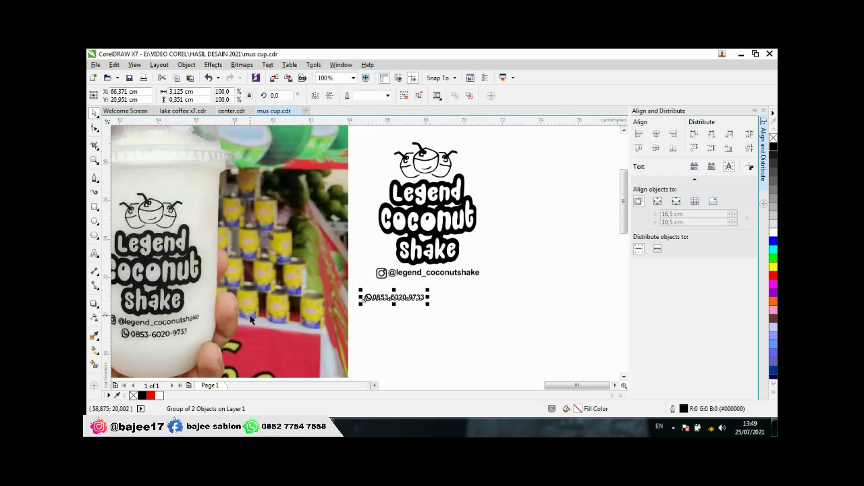
{"action": "scroll", "coordinate": [243, 321], "scroll_direction": "down", "scroll_amount": 1}
{"action": "scroll", "coordinate": [213, 326], "scroll_direction": "up", "scroll_amount": 1}
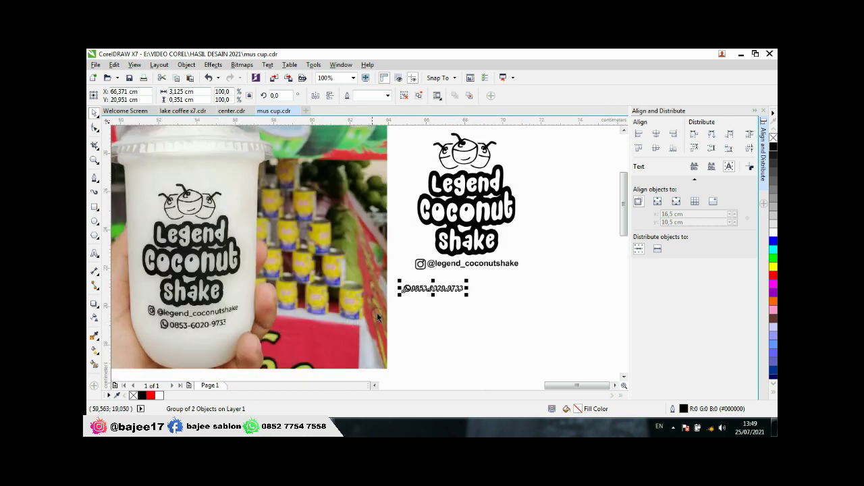
{"action": "left_click_drag", "start_coordinate": [433, 287], "coordinate": [462, 271]}
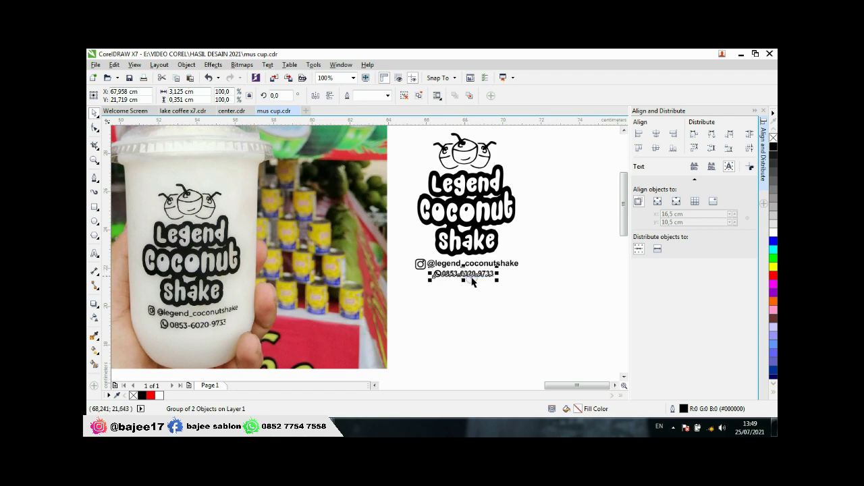
{"action": "scroll", "coordinate": [500, 270], "scroll_direction": "up", "scroll_amount": 3}
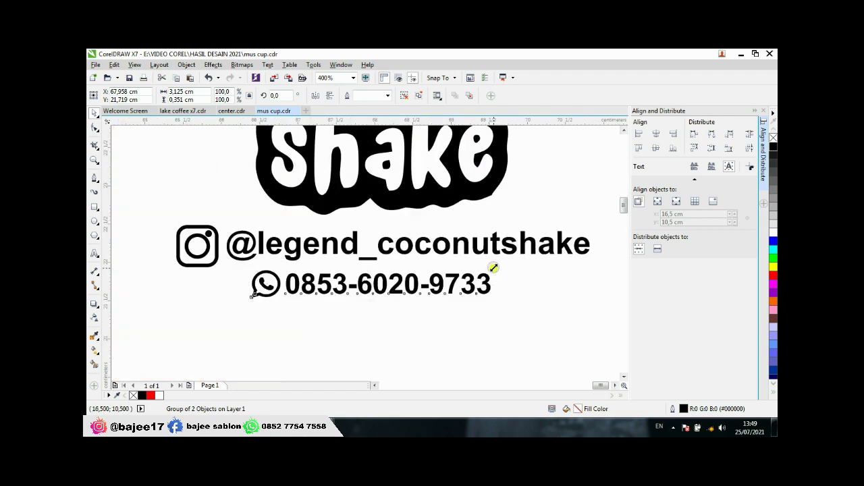
{"action": "left_click_drag", "start_coordinate": [493, 268], "coordinate": [526, 263]}
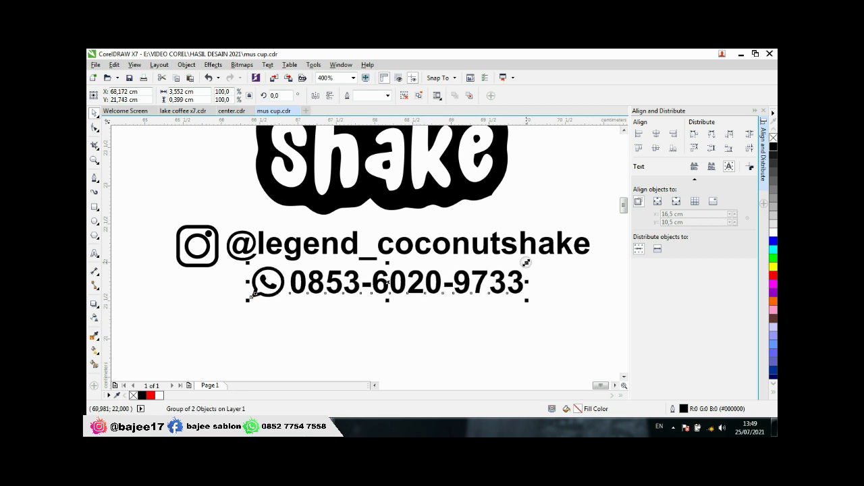
Step: Centre the phone-number group horizontally under the Instagram line and fine-tune its width
{"action": "left_click", "coordinate": [423, 249], "text": "shift"}
{"action": "left_click", "coordinate": [656, 134]}
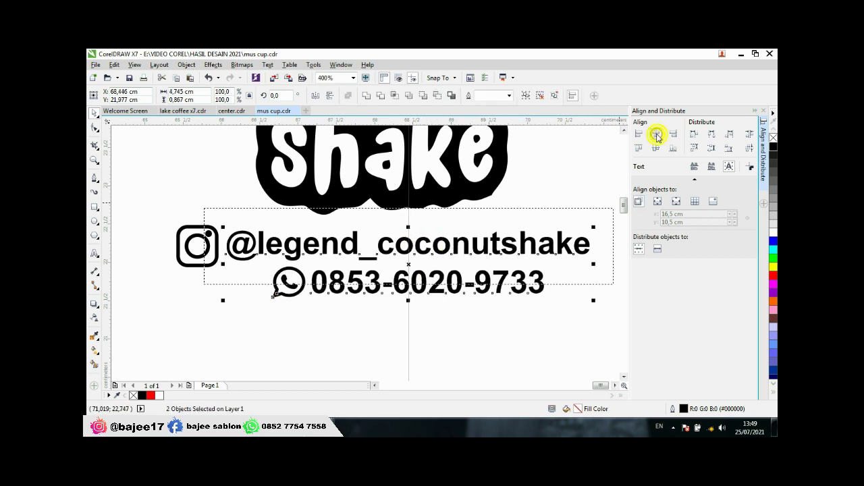
{"action": "left_click", "coordinate": [487, 346]}
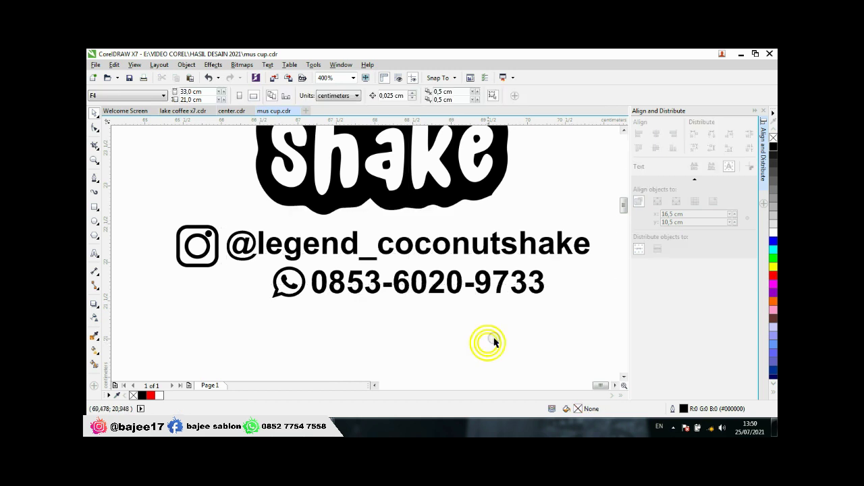
{"action": "left_click", "coordinate": [317, 289]}
{"action": "left_click_drag", "start_coordinate": [269, 263], "coordinate": [250, 262]}
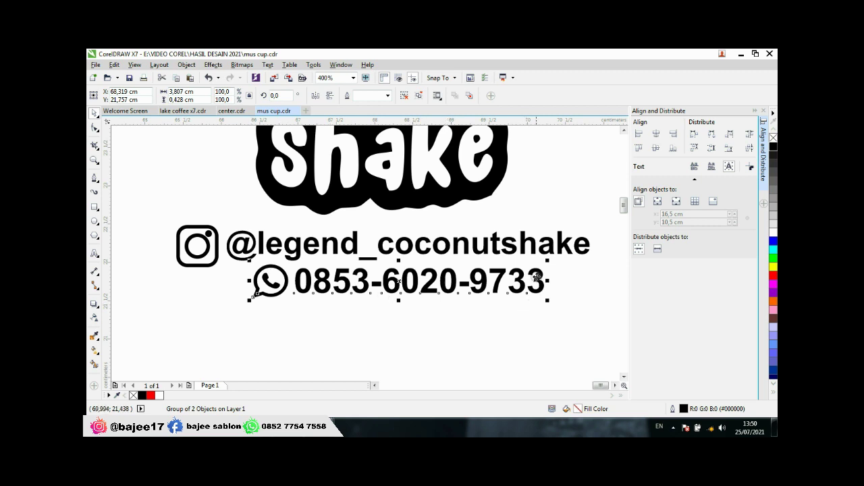
{"action": "left_click_drag", "start_coordinate": [548, 261], "coordinate": [535, 263]}
{"action": "left_click", "coordinate": [438, 332]}
{"action": "scroll", "coordinate": [426, 326], "scroll_direction": "down", "scroll_amount": 2}
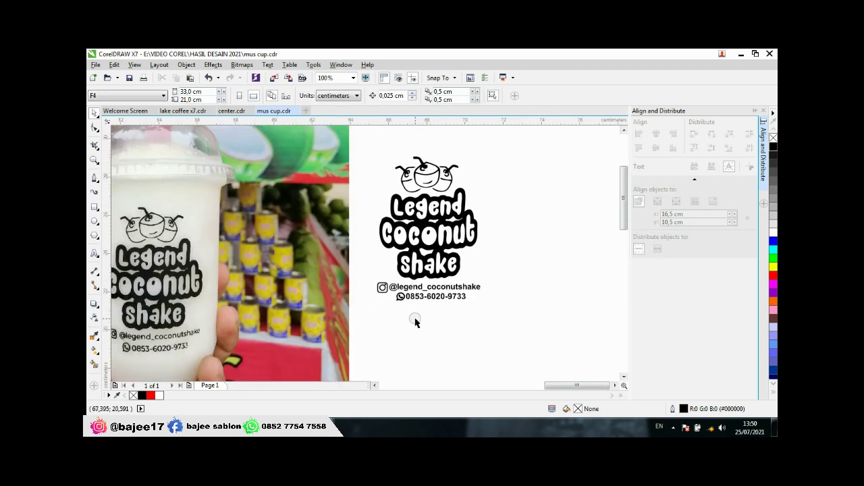
{"action": "scroll", "coordinate": [418, 305], "scroll_direction": "up", "scroll_amount": 1}
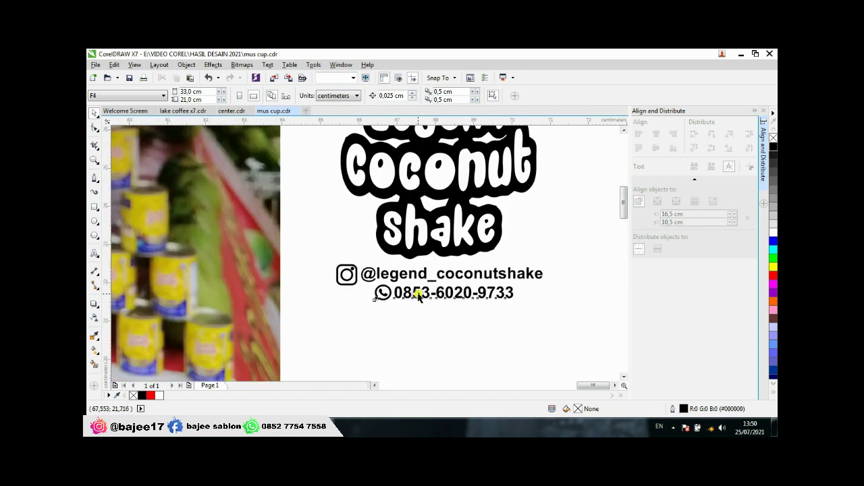
{"action": "left_click", "coordinate": [418, 295]}
{"action": "left_click", "coordinate": [434, 323]}
{"action": "scroll", "coordinate": [476, 301], "scroll_direction": "down", "scroll_amount": 1}
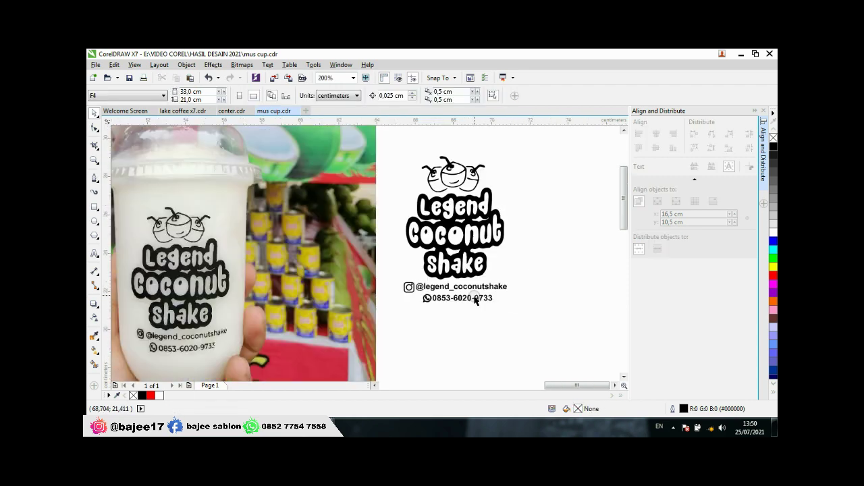
{"action": "scroll", "coordinate": [463, 312], "scroll_direction": "down", "scroll_amount": 1}
{"action": "scroll", "coordinate": [460, 312], "scroll_direction": "down", "scroll_amount": 1}
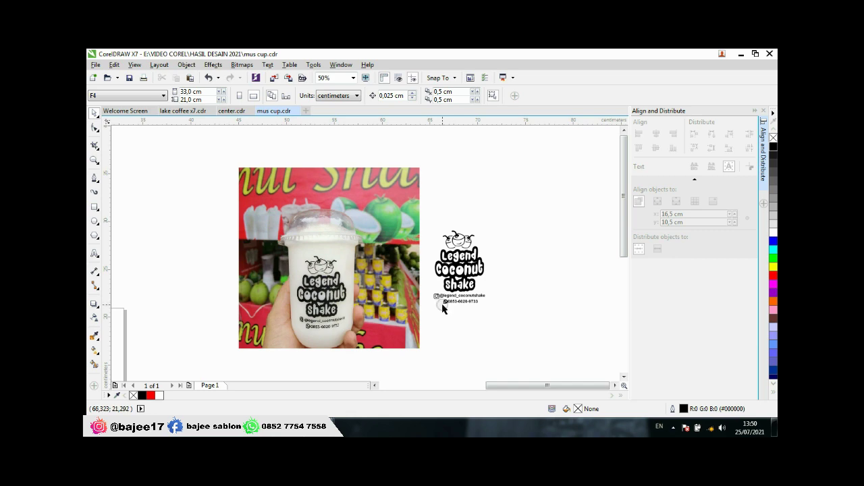
{"action": "scroll", "coordinate": [443, 309], "scroll_direction": "up", "scroll_amount": 1}
{"action": "scroll", "coordinate": [443, 309], "scroll_direction": "down", "scroll_amount": 1}
{"action": "scroll", "coordinate": [443, 308], "scroll_direction": "up", "scroll_amount": 1}
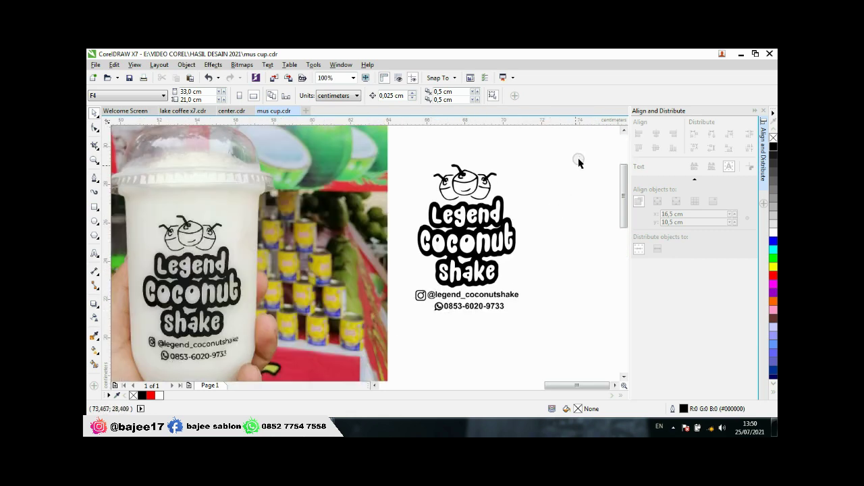
Step: Group the four logo parts and contact lines with Ctrl+G, then scale the group up
{"action": "left_click_drag", "start_coordinate": [581, 150], "coordinate": [389, 375]}
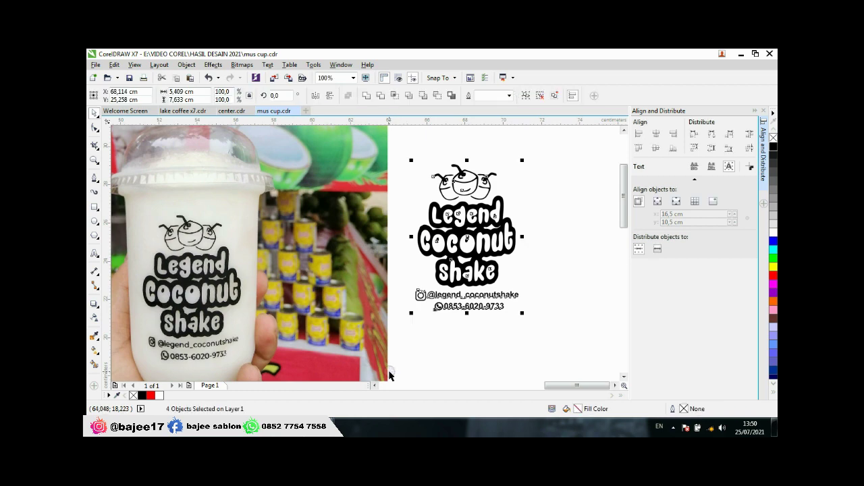
{"action": "key", "text": "ctrl+g"}
{"action": "scroll", "coordinate": [447, 254], "scroll_direction": "down", "scroll_amount": 1}
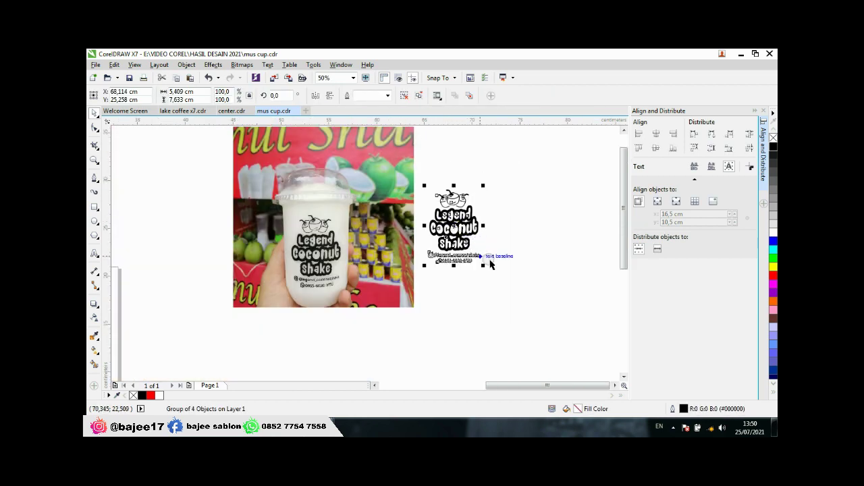
{"action": "left_click_drag", "start_coordinate": [481, 266], "coordinate": [531, 303]}
{"action": "left_click", "coordinate": [536, 285]}
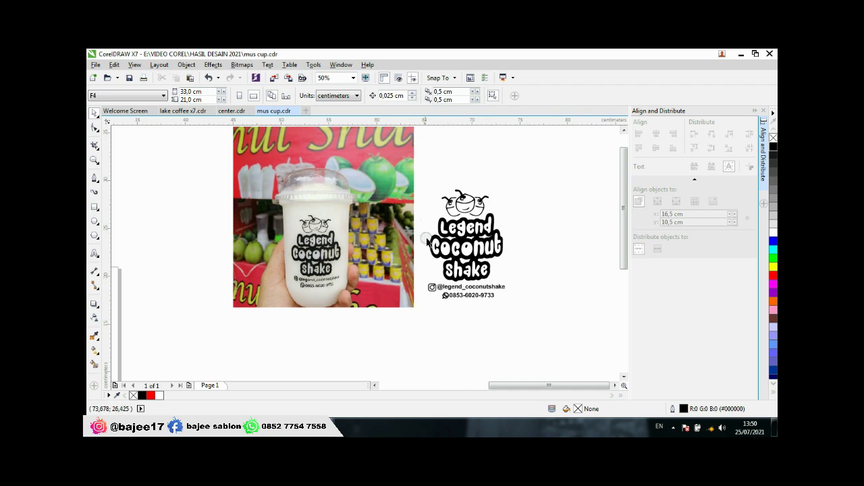
{"action": "scroll", "coordinate": [381, 285], "scroll_direction": "up", "scroll_amount": 1}
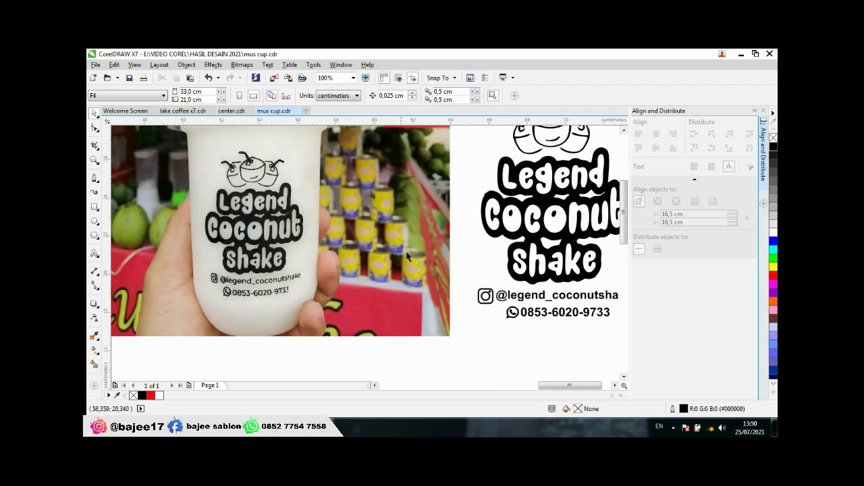
{"action": "scroll", "coordinate": [407, 256], "scroll_direction": "down", "scroll_amount": 1}
{"action": "scroll", "coordinate": [438, 212], "scroll_direction": "up", "scroll_amount": 1}
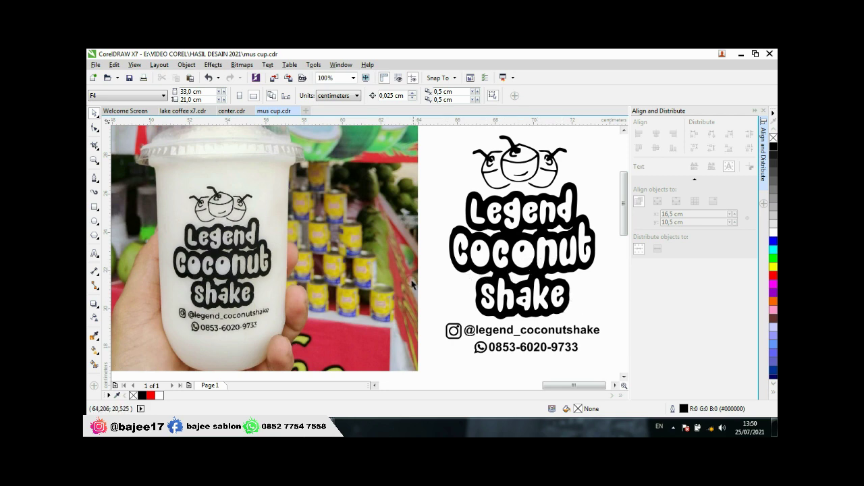
{"action": "scroll", "coordinate": [413, 285], "scroll_direction": "down", "scroll_amount": 2}
{"action": "scroll", "coordinate": [464, 255], "scroll_direction": "up", "scroll_amount": 2}
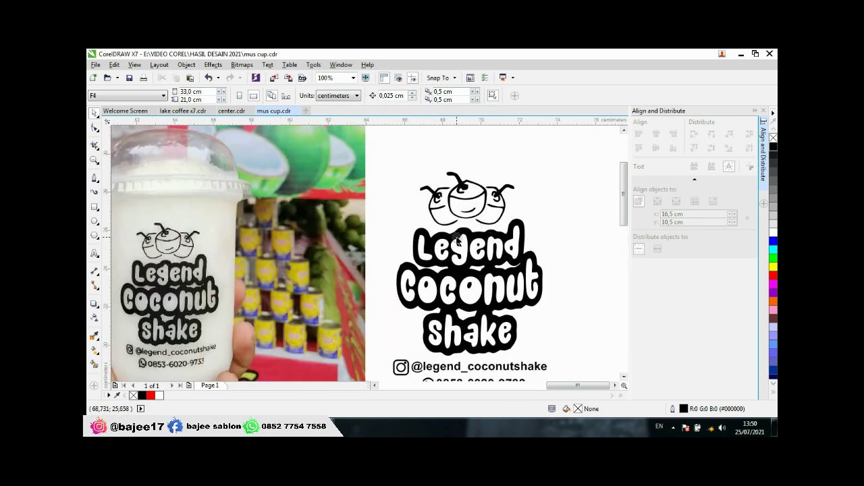
Step: Copy the 16 OVAL OZ cup mockup from center.cdr and return to mus cup.cdr
{"action": "left_click", "coordinate": [230, 110]}
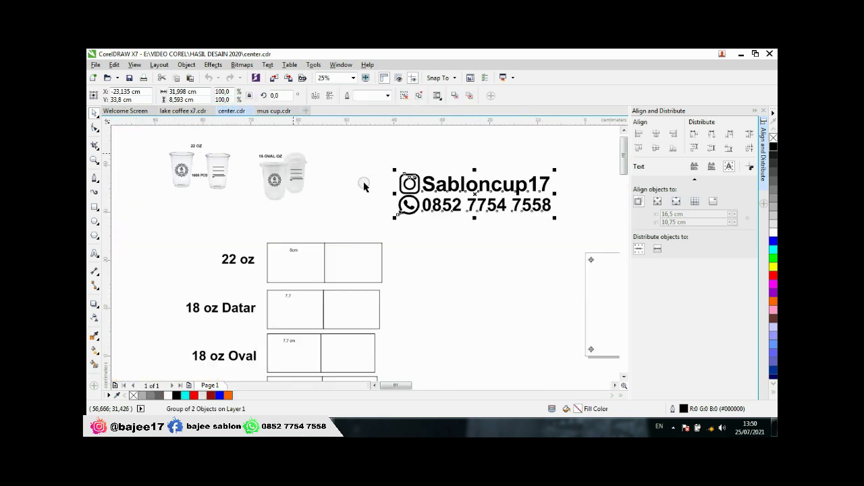
{"action": "scroll", "coordinate": [286, 162], "scroll_direction": "up", "scroll_amount": 1}
{"action": "left_click", "coordinate": [285, 168]}
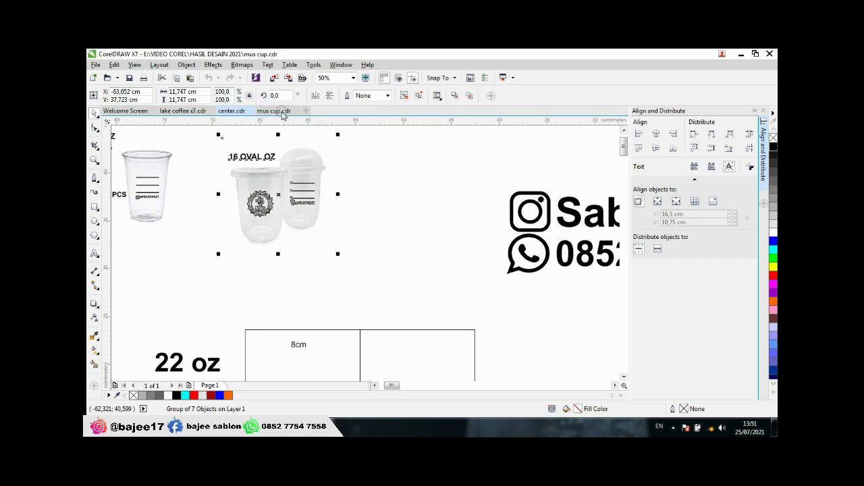
{"action": "left_click", "coordinate": [275, 111]}
{"action": "scroll", "coordinate": [424, 211], "scroll_direction": "down", "scroll_amount": 2}
{"action": "scroll", "coordinate": [424, 211], "scroll_direction": "down", "scroll_amount": 1}
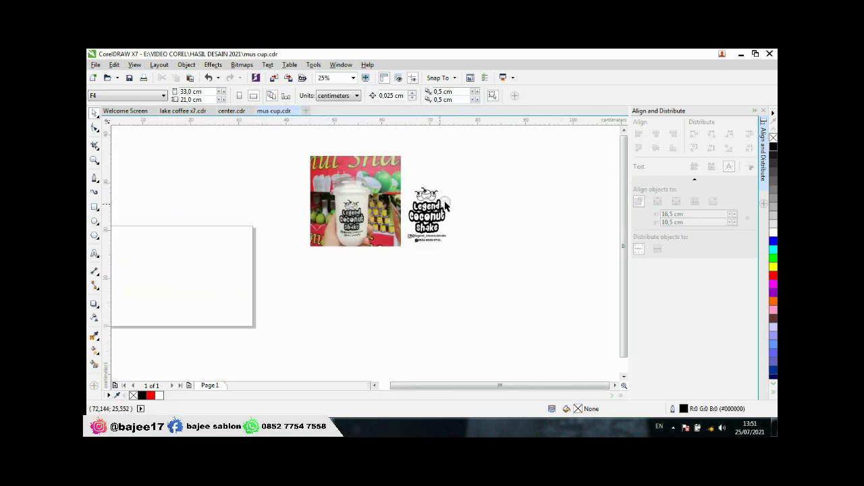
Step: Paste the cup mockup and move it beside the photo and logo
{"action": "right_click", "coordinate": [465, 182]}
{"action": "left_click", "coordinate": [489, 249]}
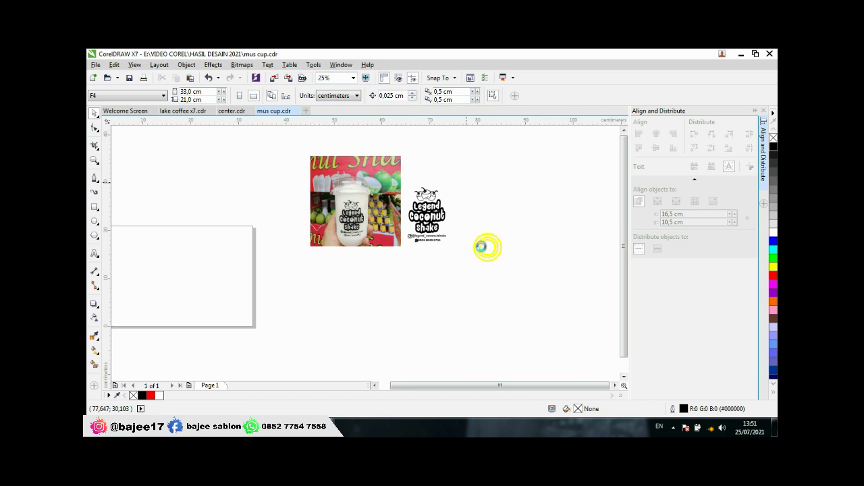
{"action": "scroll", "coordinate": [318, 223], "scroll_direction": "down", "scroll_amount": 4}
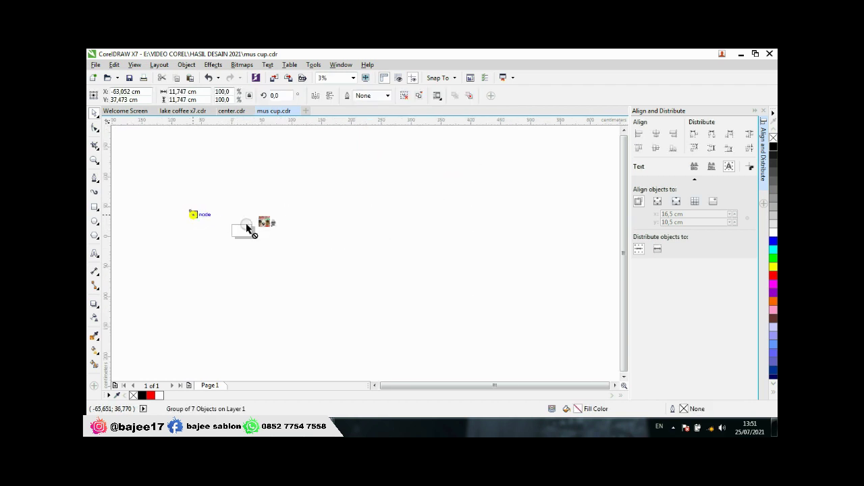
{"action": "left_click_drag", "start_coordinate": [191, 213], "coordinate": [281, 216]}
{"action": "scroll", "coordinate": [277, 217], "scroll_direction": "up", "scroll_amount": 5}
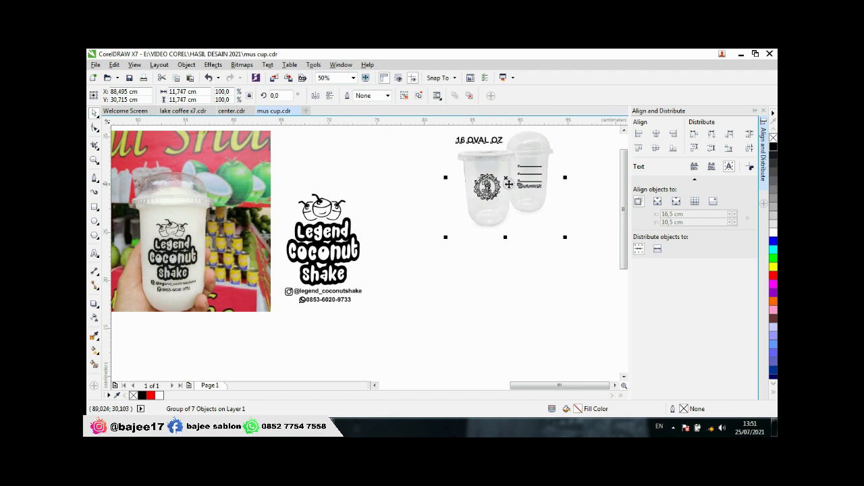
Step: Move the cup mockup down and left, then delete the old emblem on the front cup
{"action": "left_click_drag", "start_coordinate": [508, 184], "coordinate": [453, 235]}
{"action": "left_click", "coordinate": [527, 170]}
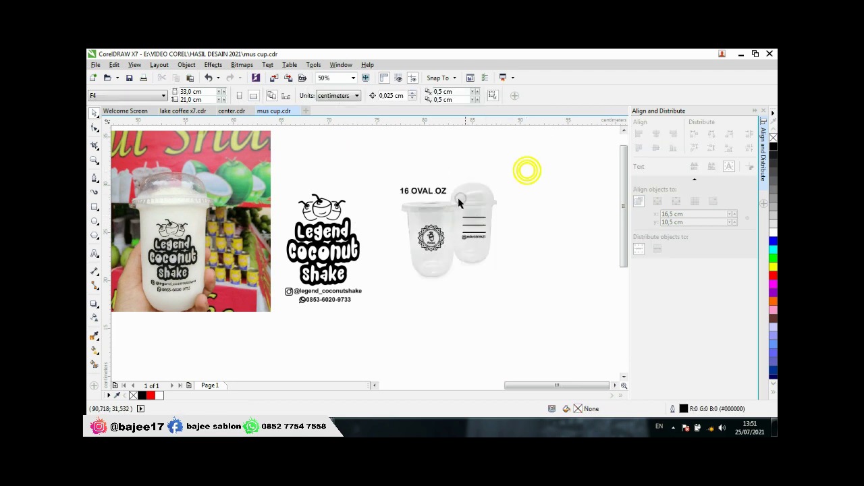
{"action": "left_click", "coordinate": [458, 203]}
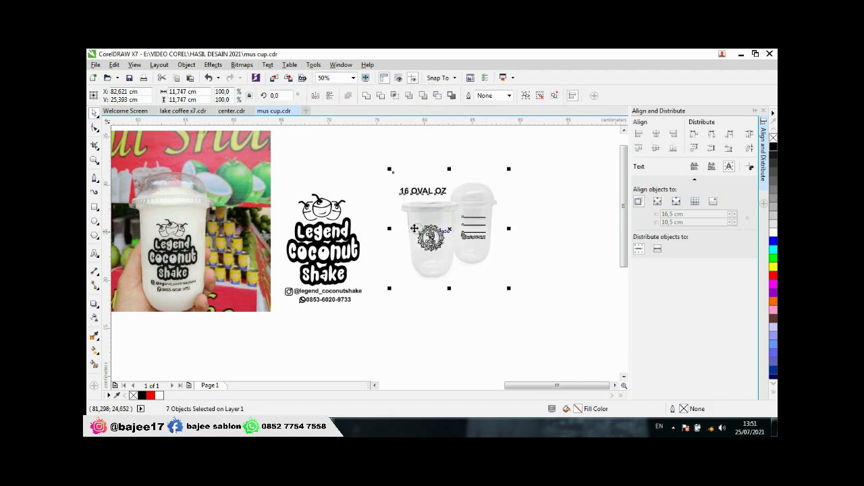
{"action": "left_click", "coordinate": [428, 144]}
{"action": "left_click", "coordinate": [439, 230]}
{"action": "key", "text": "Delete"}
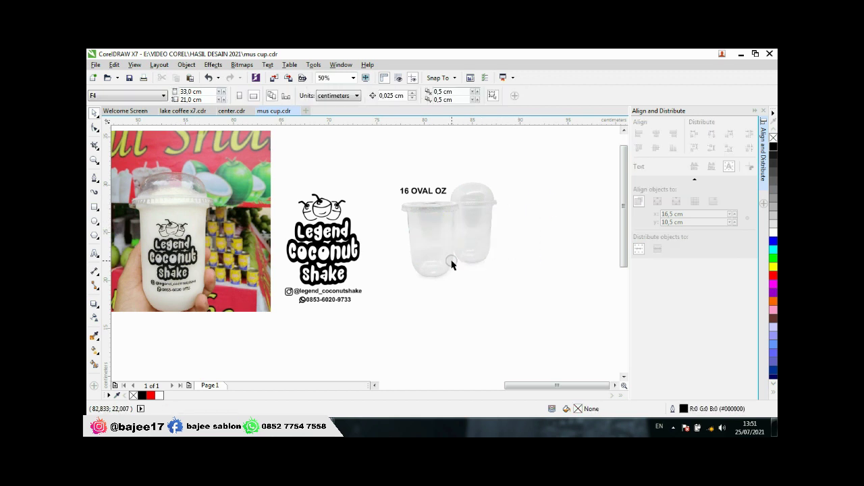
Step: Shrink the Legend Coconut Shake logo to about 5.7 cm, place it on the front cup, and bring it to front
{"action": "left_click", "coordinate": [349, 251]}
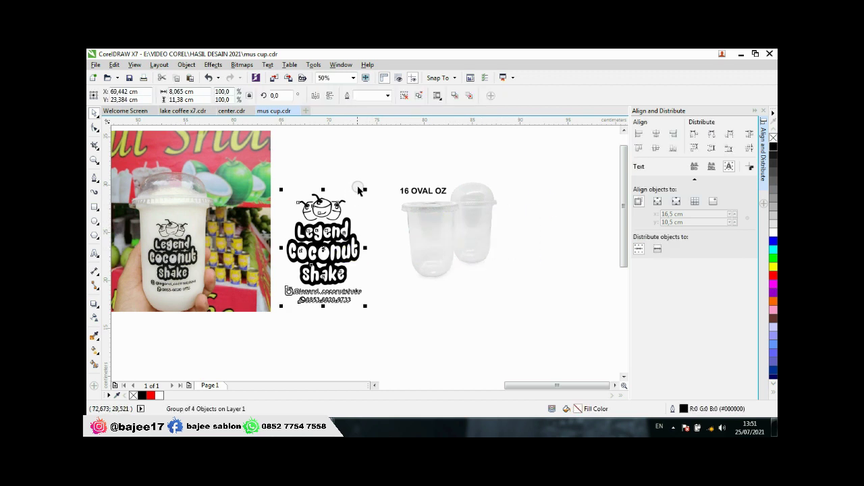
{"action": "left_click_drag", "start_coordinate": [365, 191], "coordinate": [341, 225]}
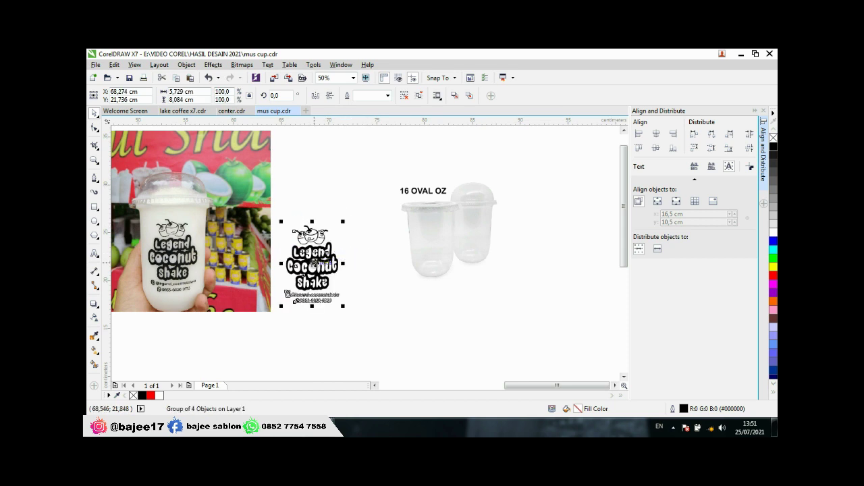
{"action": "left_click_drag", "start_coordinate": [311, 263], "coordinate": [425, 248]}
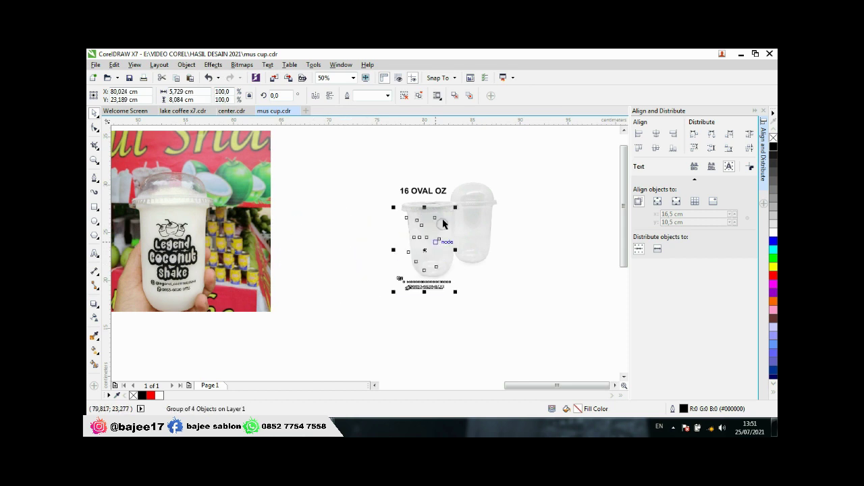
{"action": "right_click", "coordinate": [424, 249]}
{"action": "mouse_move", "coordinate": [511, 314]}
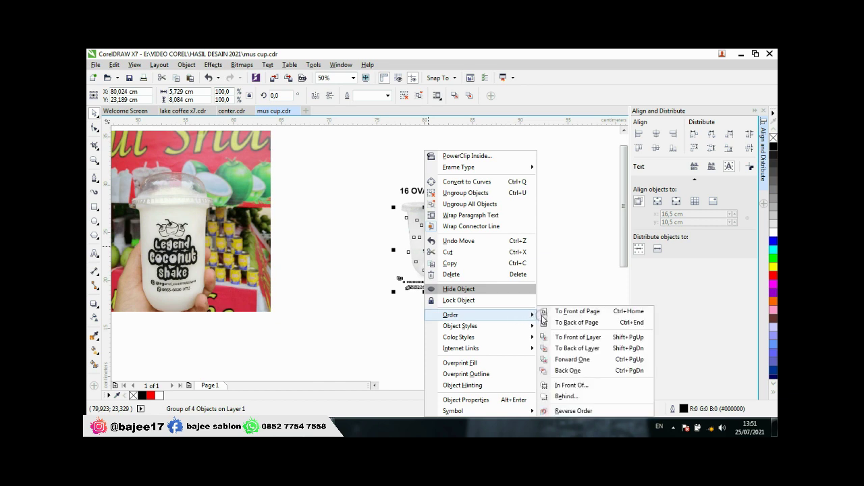
{"action": "left_click", "coordinate": [555, 313]}
Step: Shrink the logo on the cup to about half size
{"action": "left_click_drag", "start_coordinate": [456, 210], "coordinate": [447, 250]}
{"action": "scroll", "coordinate": [429, 240], "scroll_direction": "up", "scroll_amount": 3}
{"action": "left_click", "coordinate": [271, 264]}
{"action": "scroll", "coordinate": [407, 257], "scroll_direction": "down", "scroll_amount": 2}
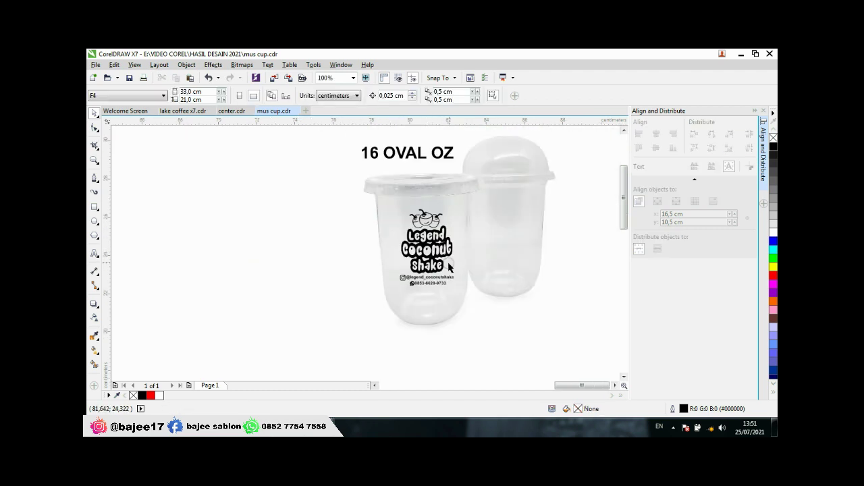
Step: Nudge the logo's position slightly on the front cup
{"action": "left_click", "coordinate": [433, 258]}
{"action": "scroll", "coordinate": [432, 258], "scroll_direction": "up", "scroll_amount": 2}
{"action": "left_click_drag", "start_coordinate": [429, 249], "coordinate": [426, 250]}
{"action": "left_click", "coordinate": [237, 252]}
{"action": "scroll", "coordinate": [457, 239], "scroll_direction": "down", "scroll_amount": 4}
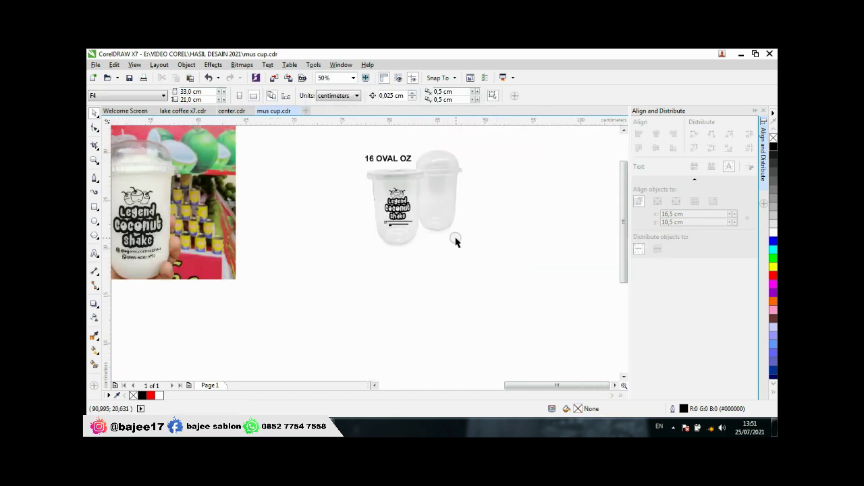
{"action": "scroll", "coordinate": [347, 263], "scroll_direction": "down", "scroll_amount": 2}
Step: Enlarge both cups and the logo together to 19.05 cm, set them beside the photo, and save
{"action": "left_click_drag", "start_coordinate": [332, 186], "coordinate": [441, 287]}
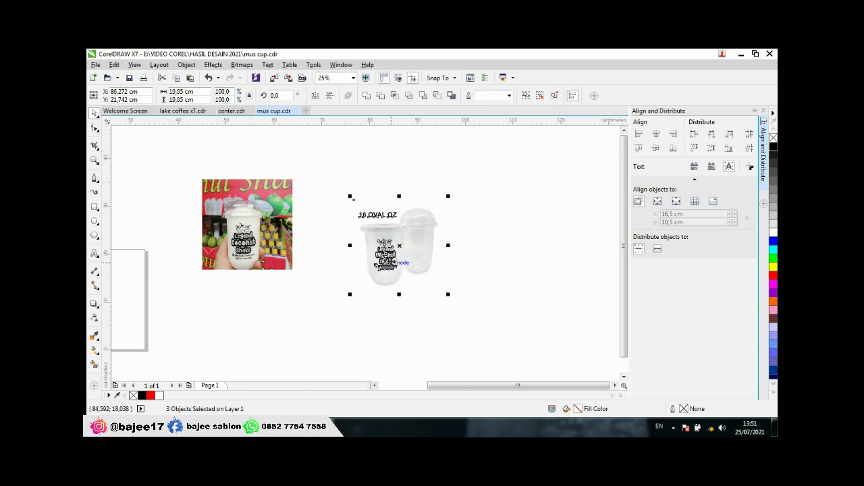
{"action": "left_click_drag", "start_coordinate": [392, 257], "coordinate": [334, 238]}
{"action": "left_click", "coordinate": [299, 295]}
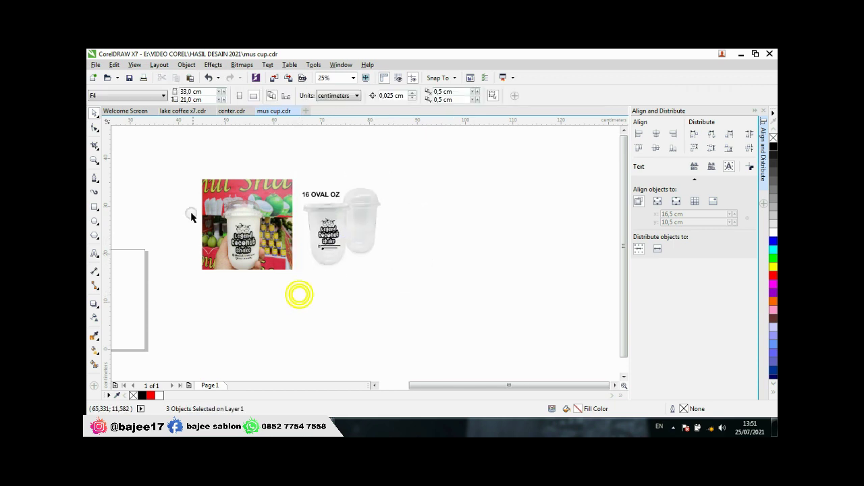
{"action": "scroll", "coordinate": [190, 202], "scroll_direction": "up", "scroll_amount": 2}
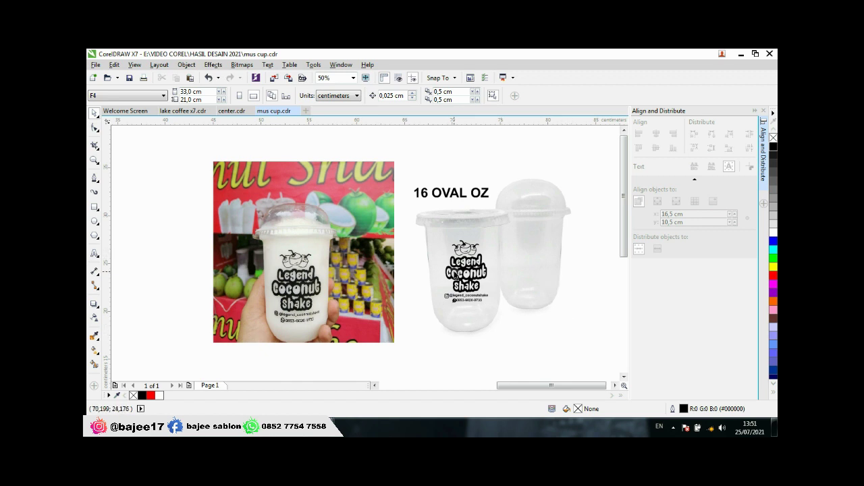
{"action": "left_click", "coordinate": [130, 79]}
{"action": "left_click", "coordinate": [673, 430]}
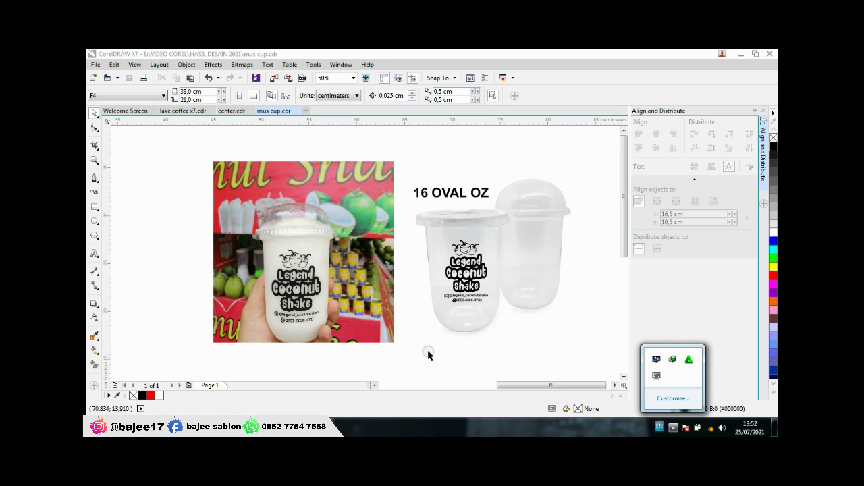